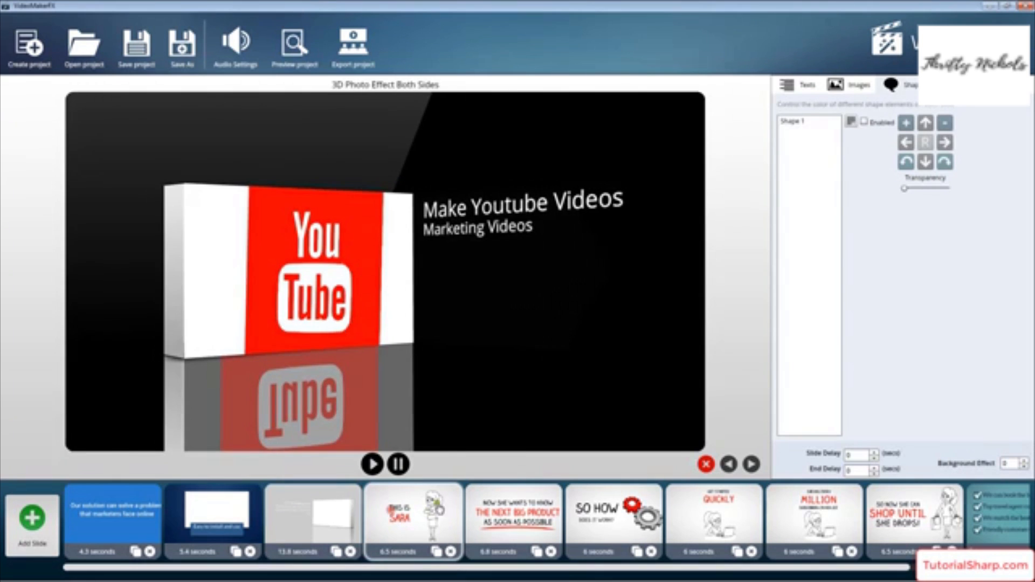
Step: Preview the fifth, sixth and eighth timeline slides and inspect the selected slide's text and image settings
click(492, 507)
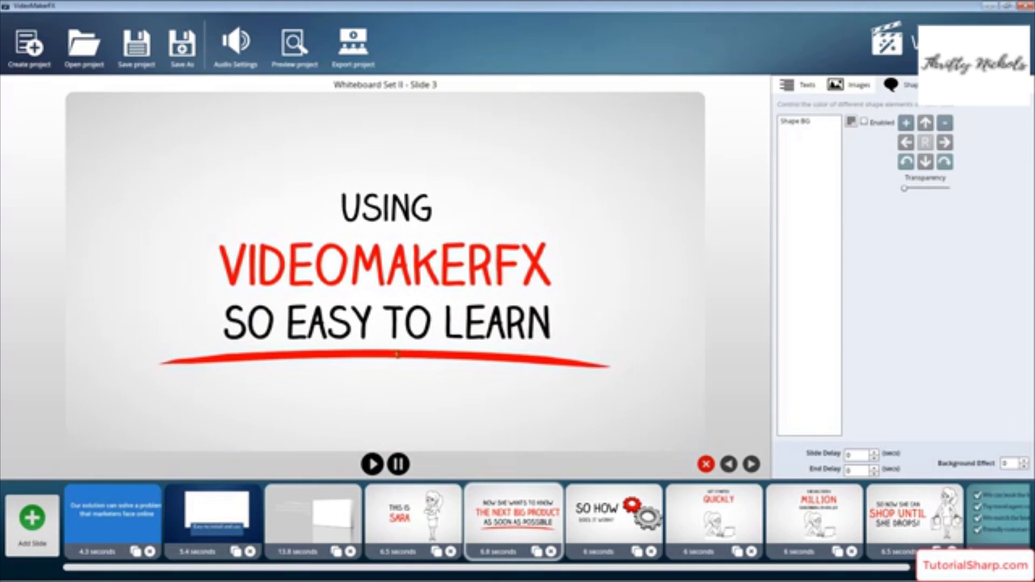
click(613, 501)
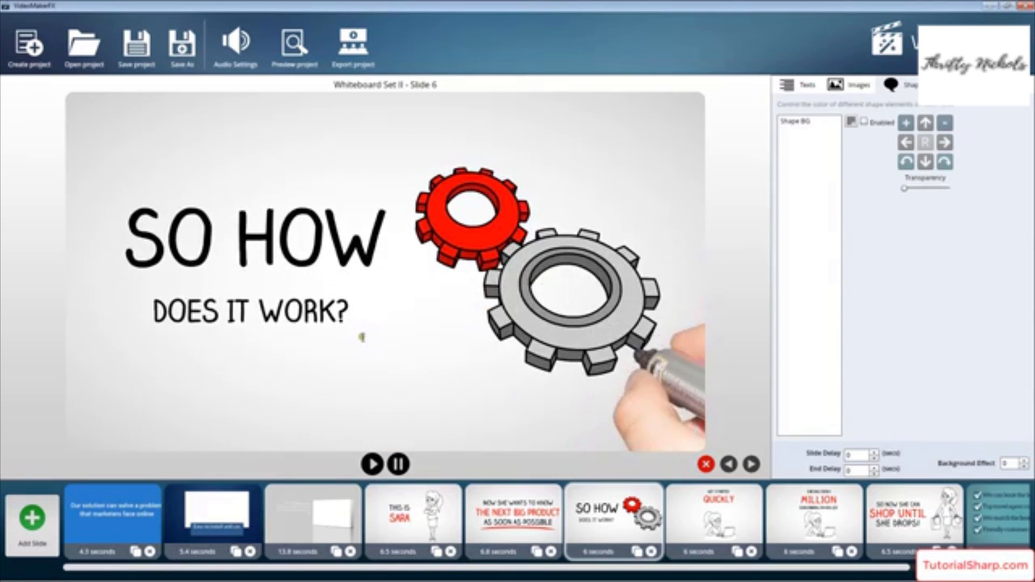
click(792, 526)
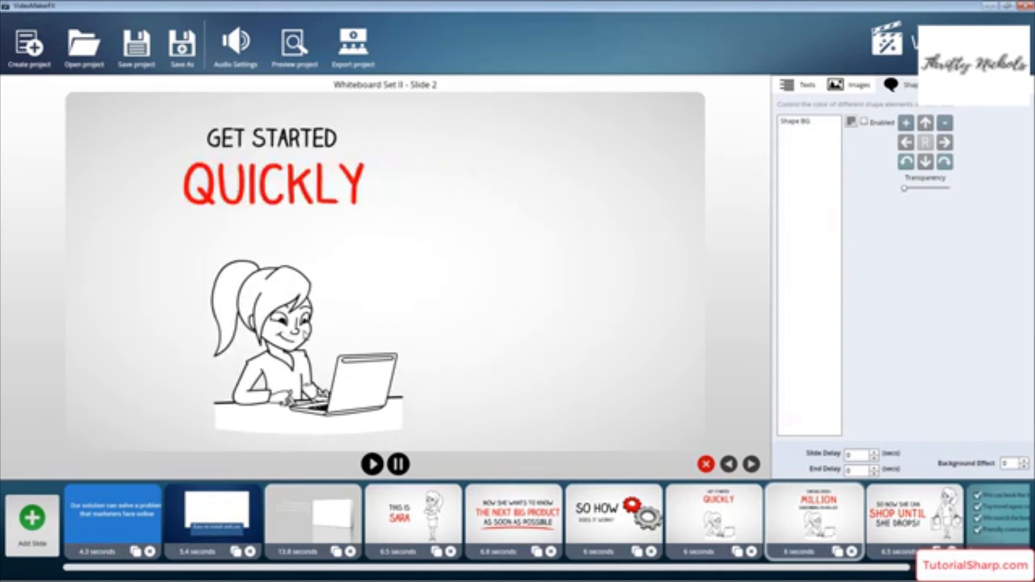
click(798, 87)
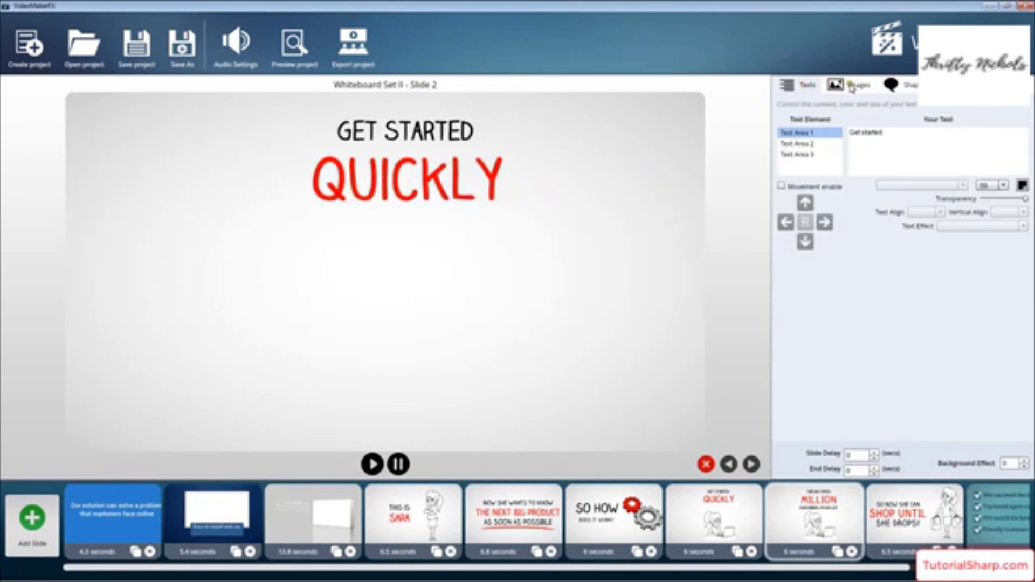
click(850, 86)
click(788, 91)
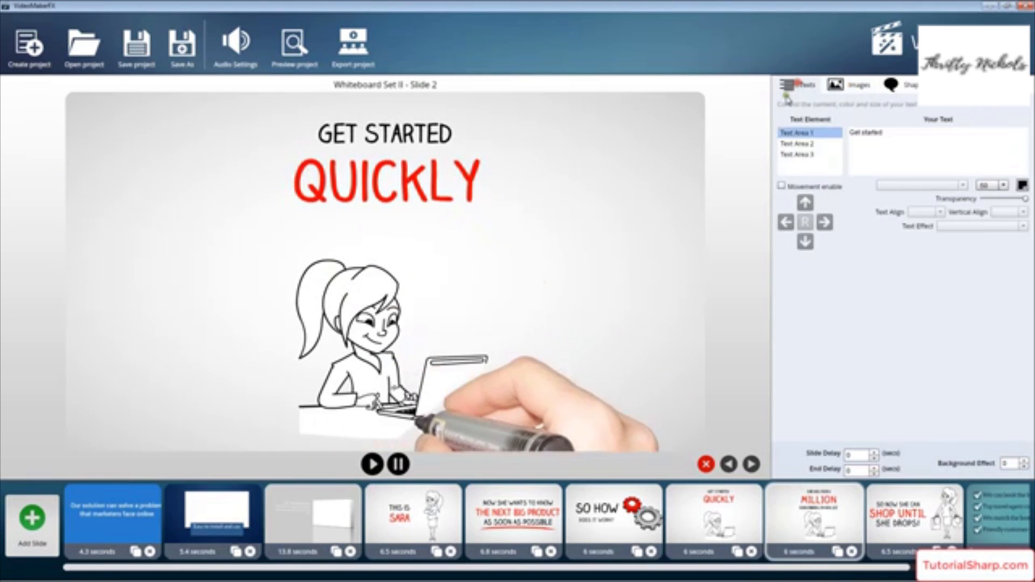
Step: Start adding a slide and browse the EXPRESS Video Sales Letter, Articles or Text and Whiteboard I themes
click(31, 518)
click(334, 229)
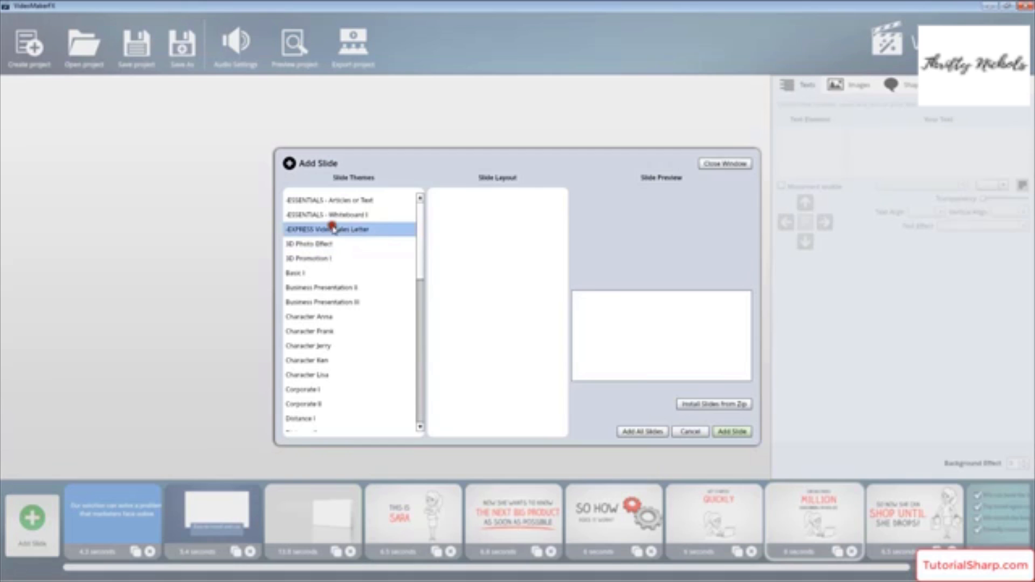
click(335, 215)
click(343, 199)
click(322, 218)
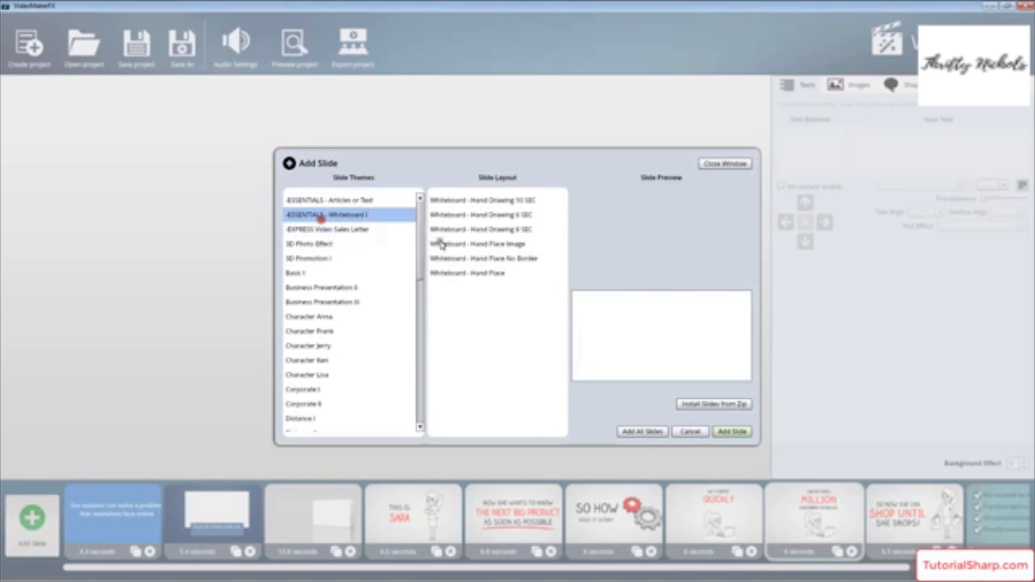
Step: Preview the Hand Drawing and Hand Place layouts of the ESSENTIALS - Whiteboard I theme, adding no slide
click(441, 244)
click(453, 229)
click(472, 214)
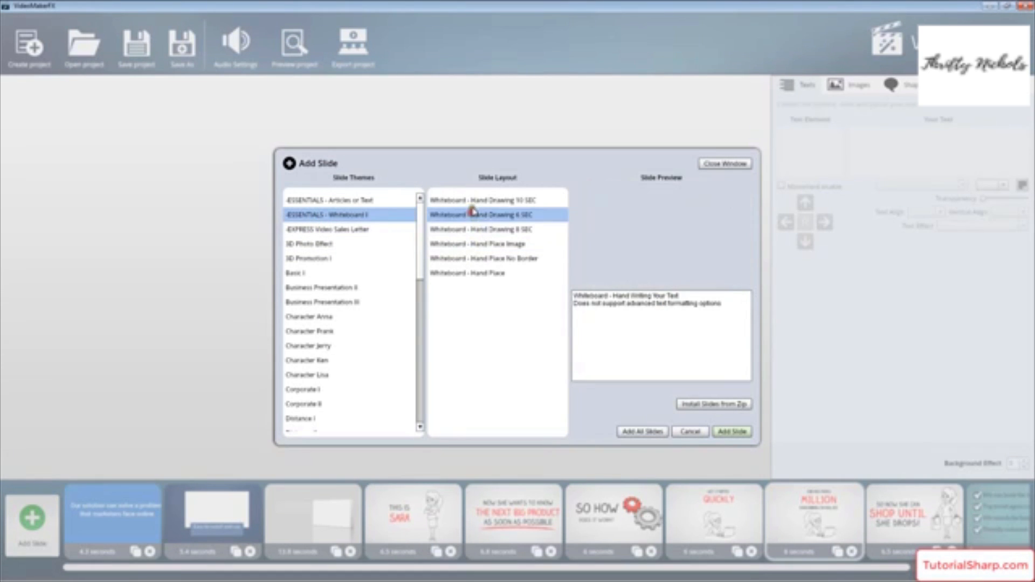
click(474, 200)
click(473, 243)
click(474, 258)
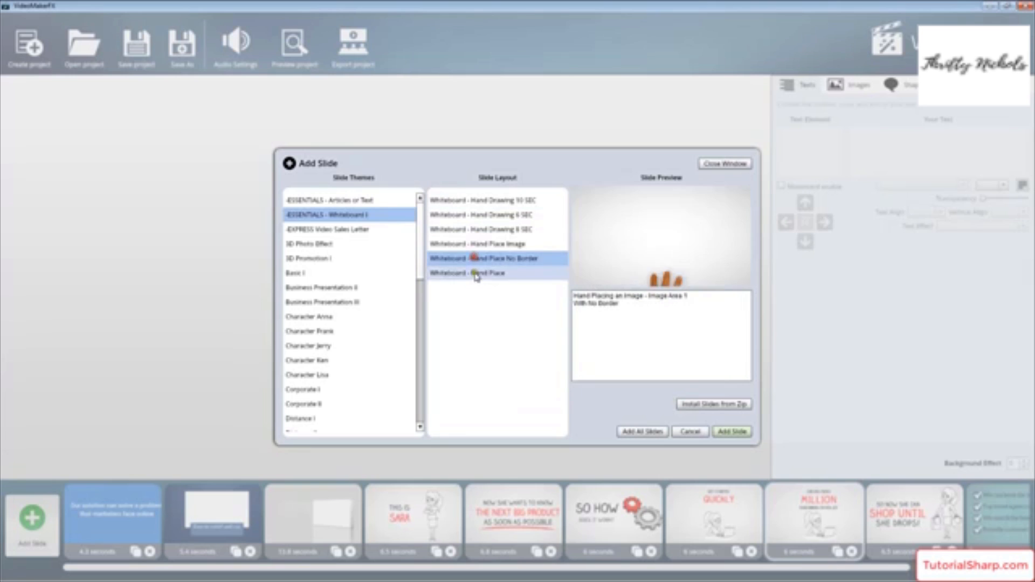
click(475, 274)
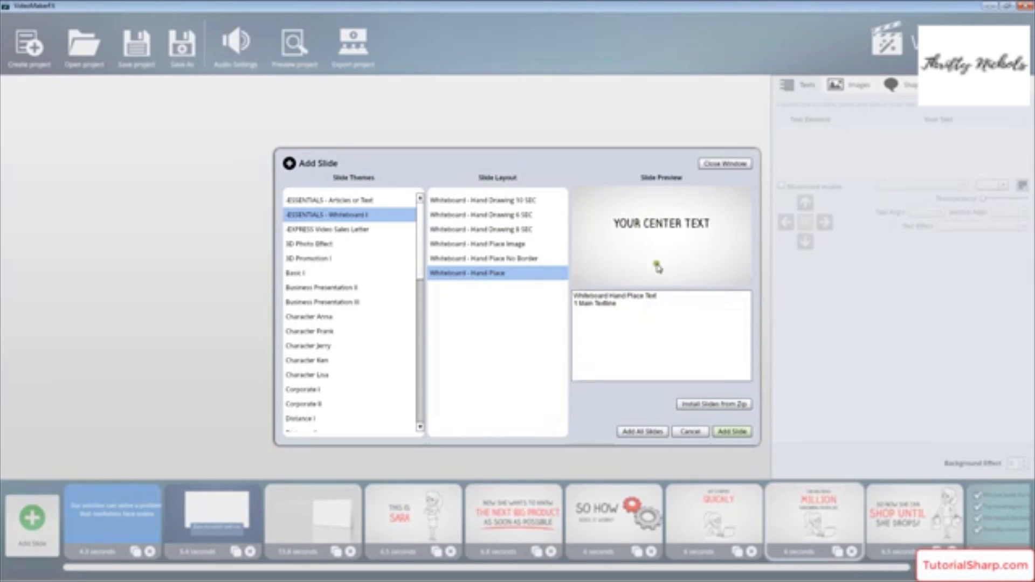
click(690, 431)
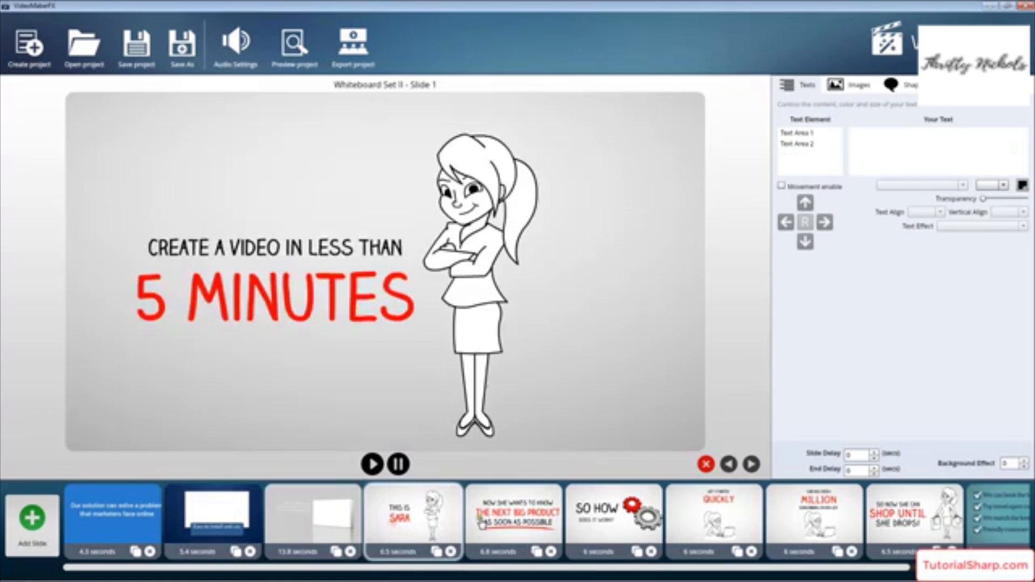
Step: Reopen the slide theme library and preview slide layouts 7, 8 and 11 of the Character Frank theme
click(33, 517)
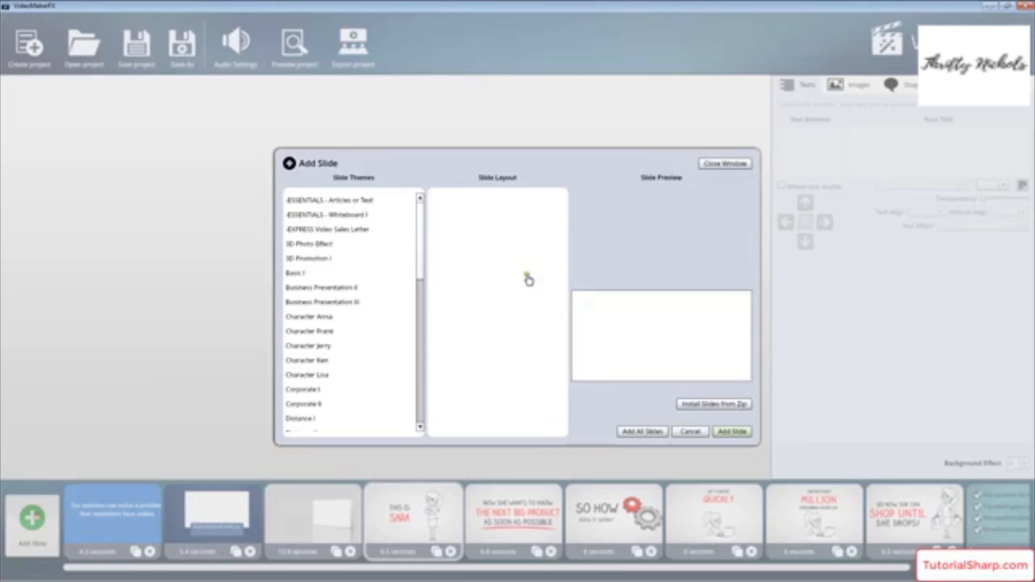
click(330, 288)
click(322, 330)
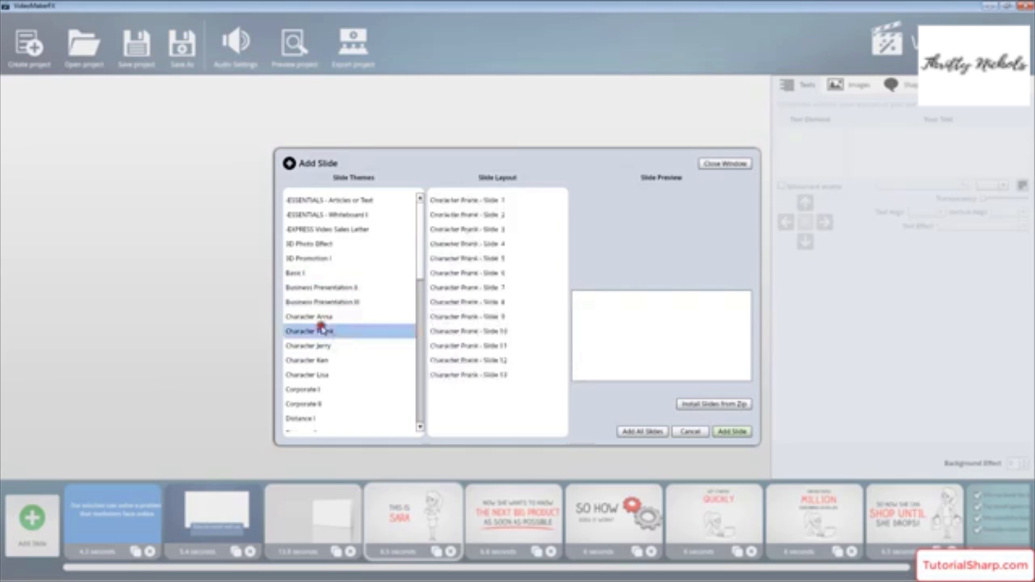
click(474, 288)
click(469, 303)
click(470, 341)
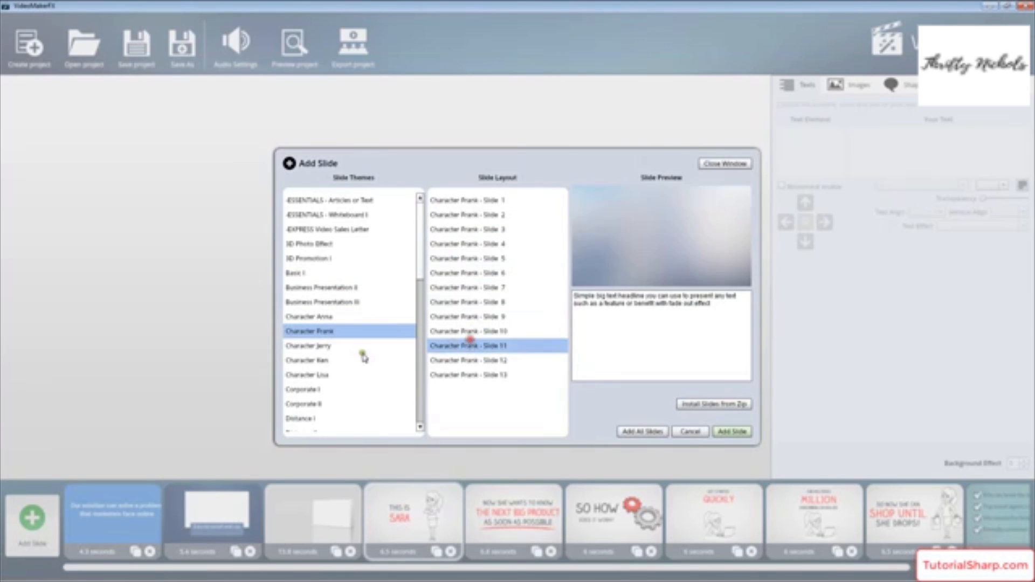
Step: Preview slide layouts 9, 6 and 4 of the Character Lisa theme
click(326, 243)
click(319, 374)
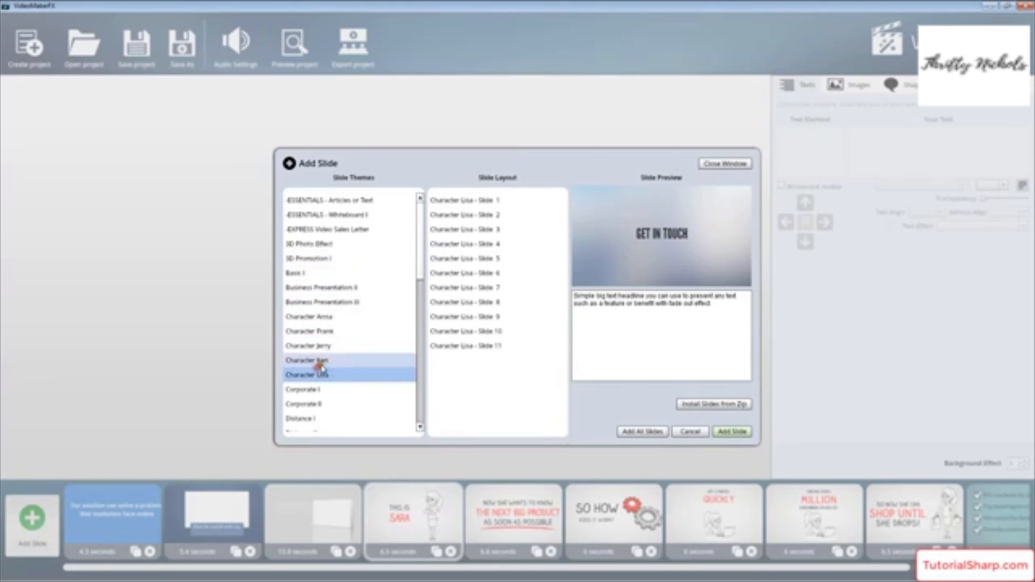
click(474, 317)
click(485, 272)
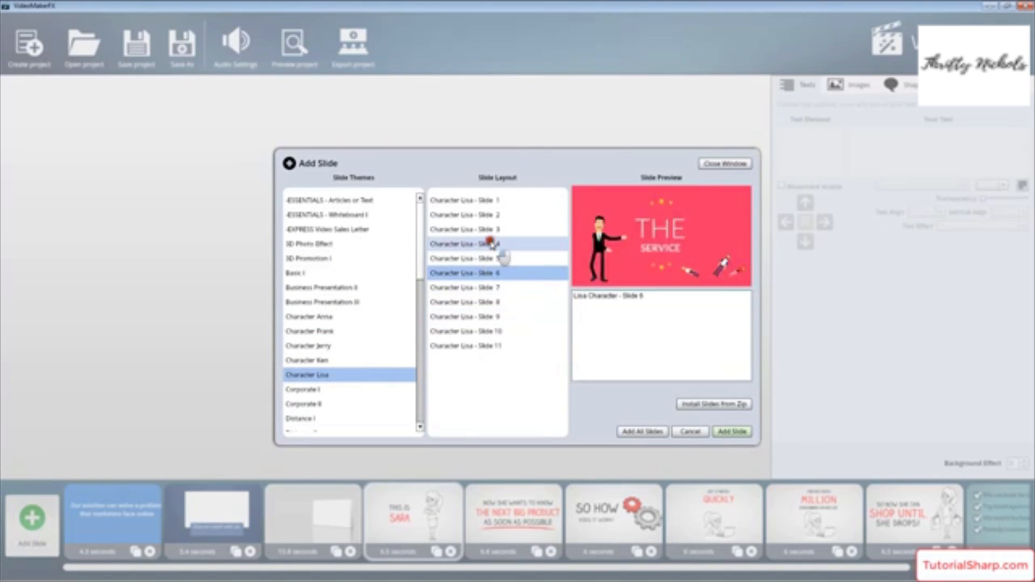
click(488, 244)
Step: Preview the Corporate Shape Right and Corporate Shape Left layouts of the Corporate I theme
click(305, 389)
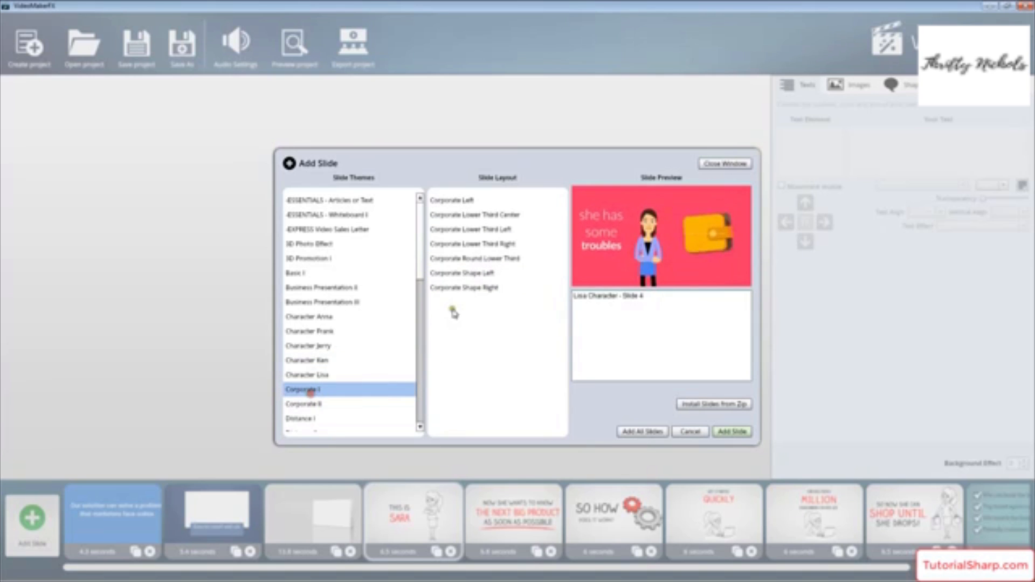
click(471, 286)
click(476, 274)
Step: Preview the social media, Show I, logo and text layouts of the Kinetic Promotion II theme
scroll(324, 334, down, 5)
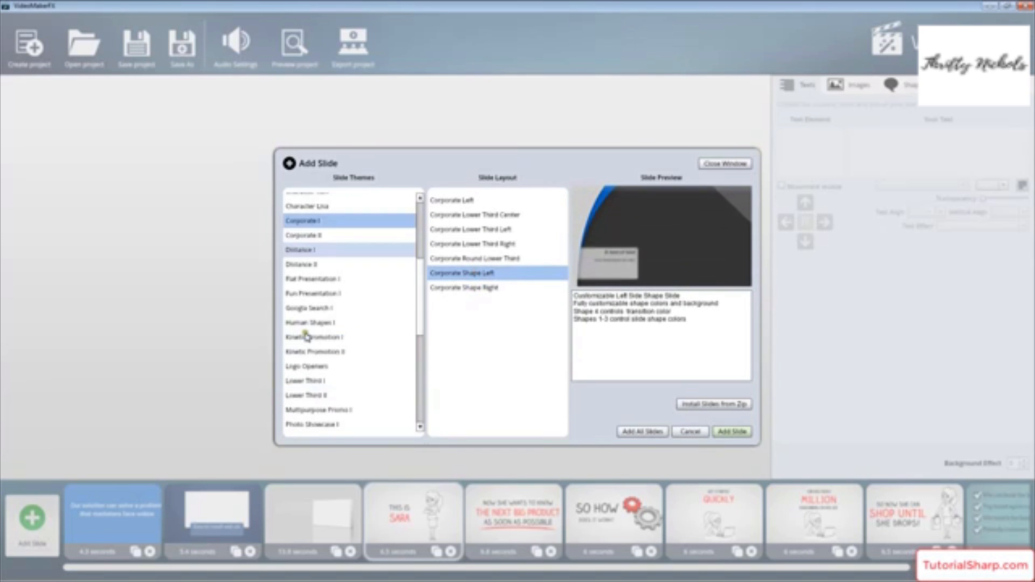
click(331, 308)
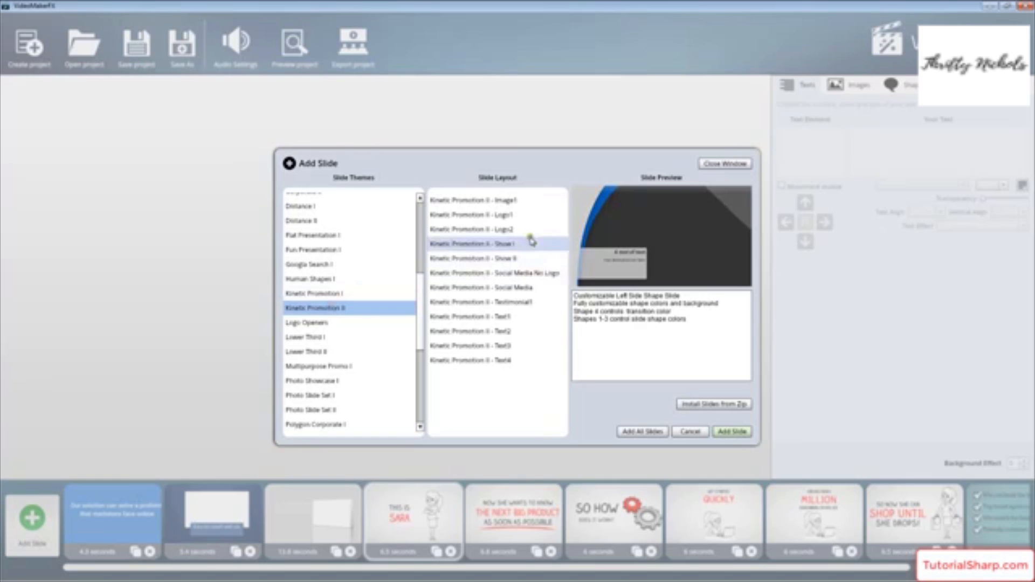
click(487, 273)
click(494, 243)
click(490, 217)
click(478, 242)
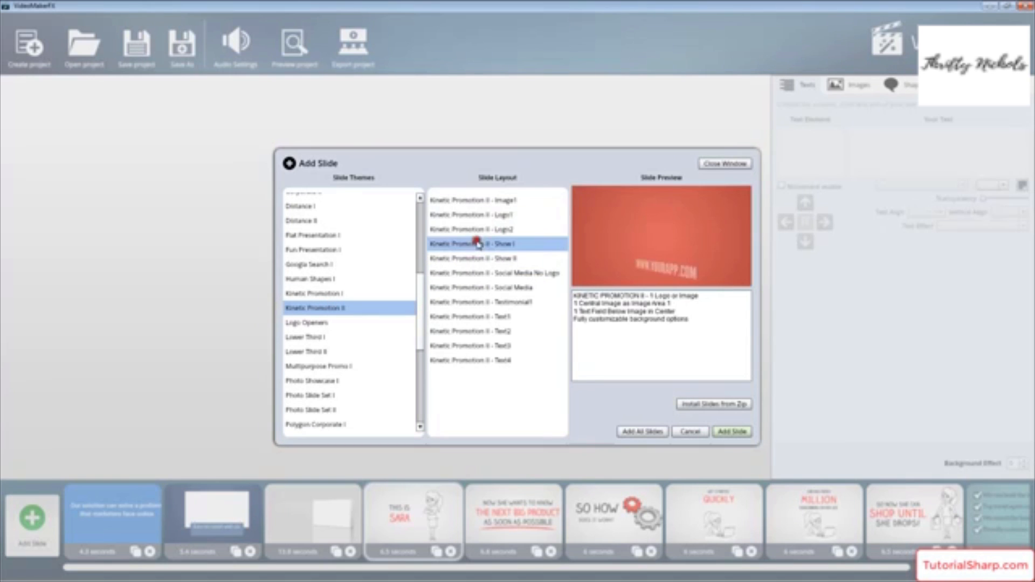
click(471, 318)
click(472, 330)
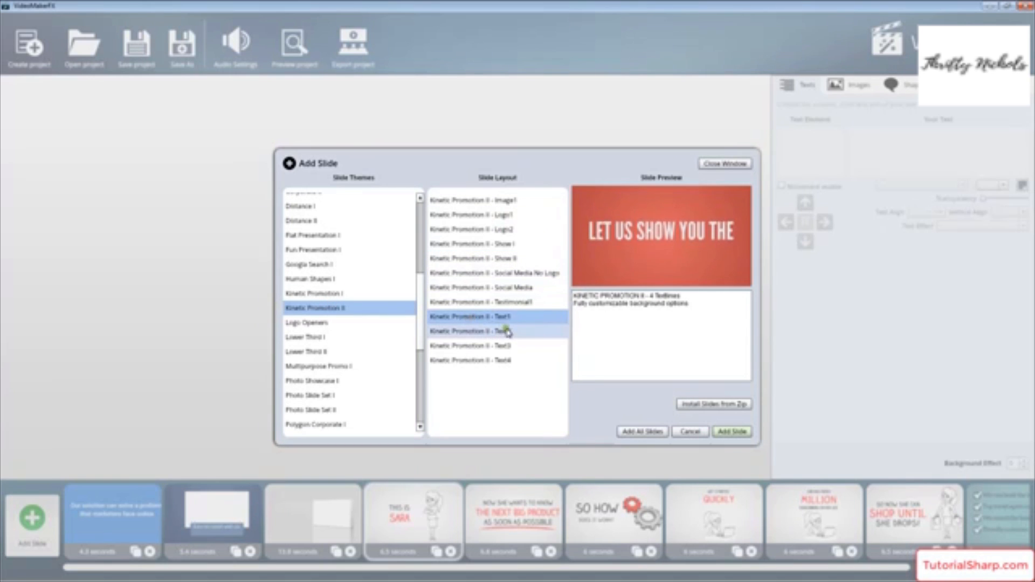
Step: Preview the Lower Third 2 Left layout and the polaroid image layout of the Photo Showcase I theme
click(324, 350)
click(475, 199)
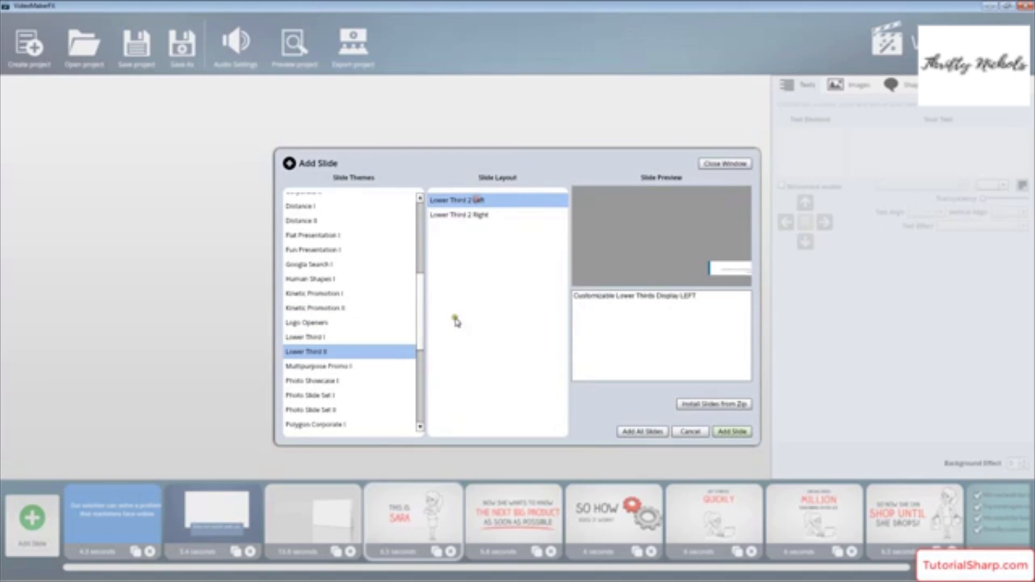
click(310, 382)
click(471, 228)
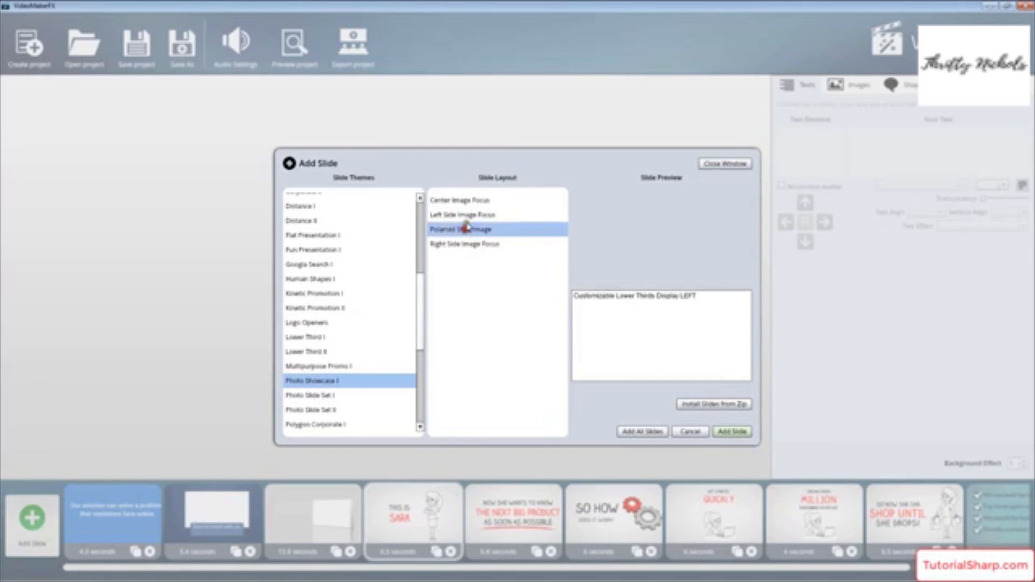
Step: Look through the layouts of the Multipurpose Promo I, Lower Third II and Photo Slide Set I and II themes
click(322, 368)
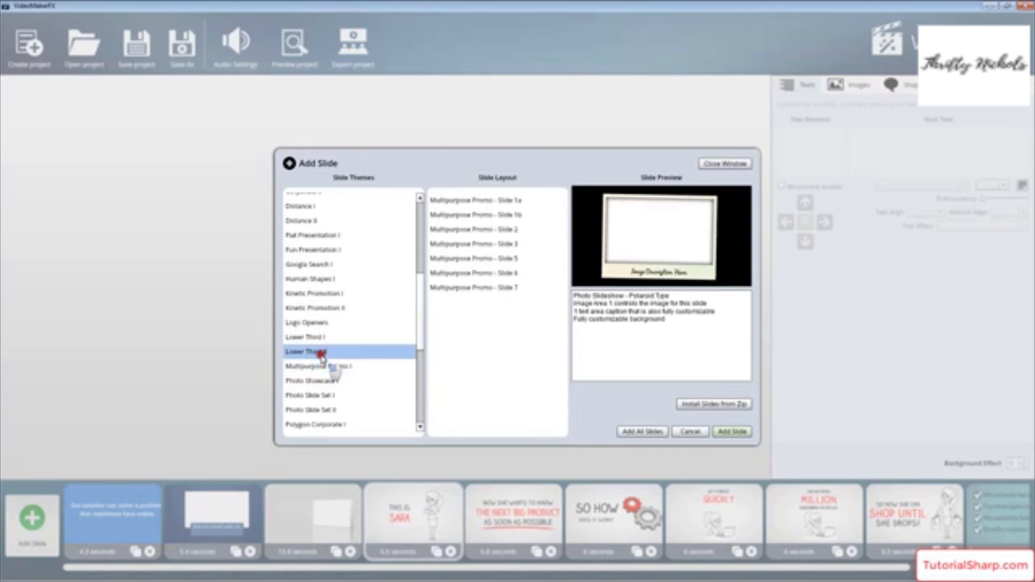
click(323, 351)
click(310, 395)
click(316, 410)
Step: Browse the VMFX Anniversary, Zoom In and Whiteboard Set themes, preview Whiteboard Set I - Slide 7, and close the library
scroll(338, 345, down, 5)
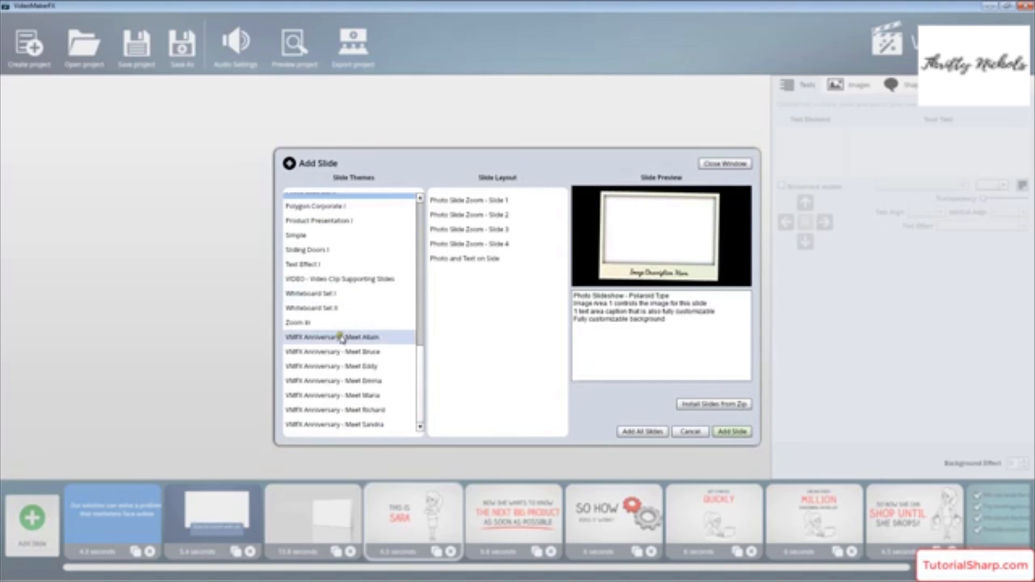
click(336, 355)
click(303, 327)
click(316, 309)
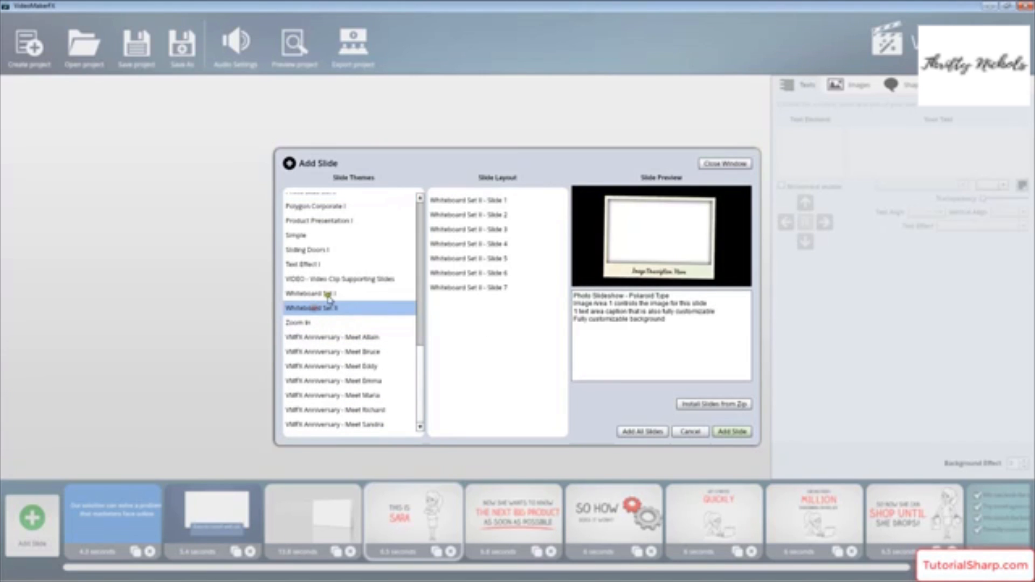
click(328, 294)
scroll(335, 328, up, 10)
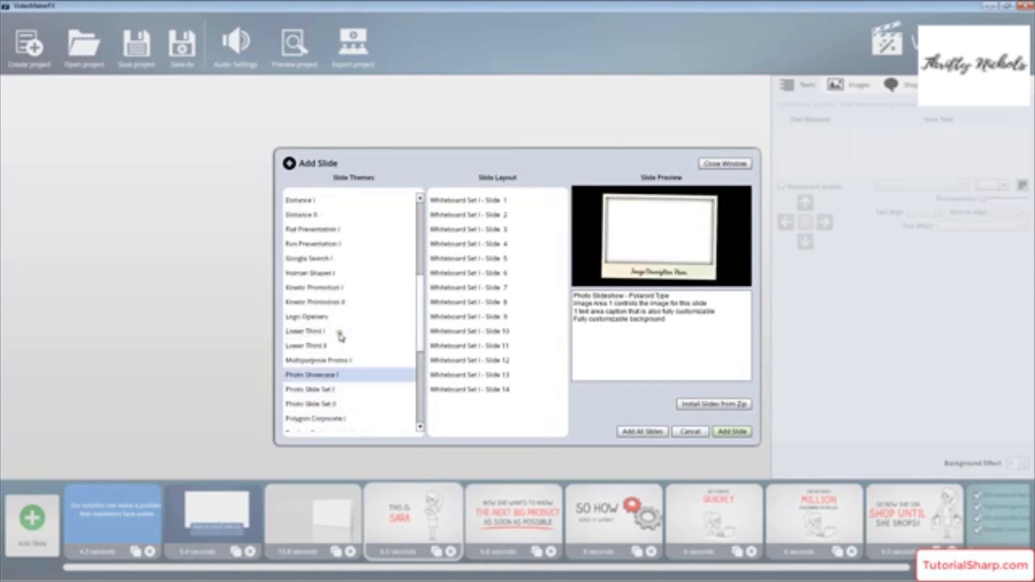
click(466, 287)
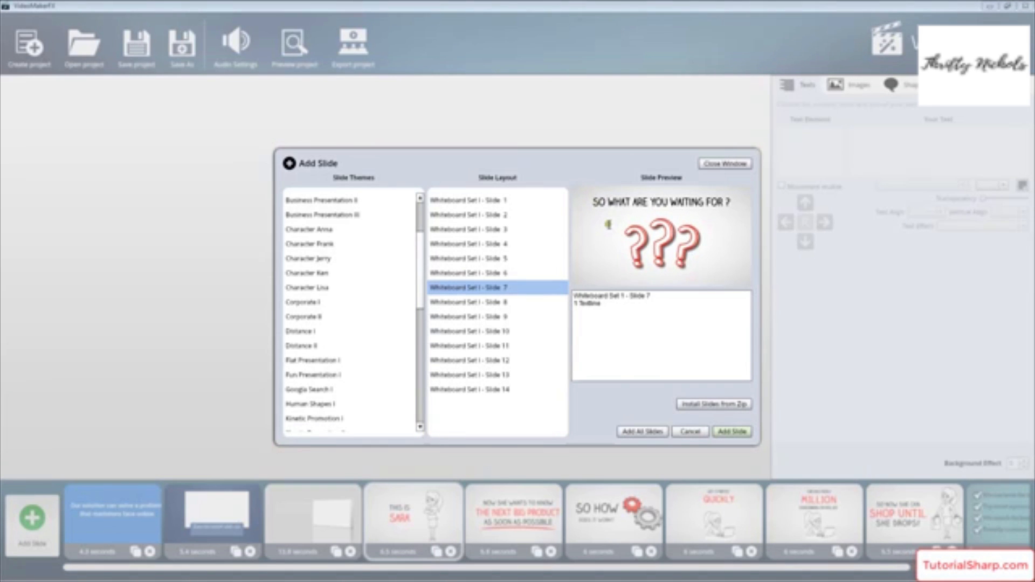
click(728, 164)
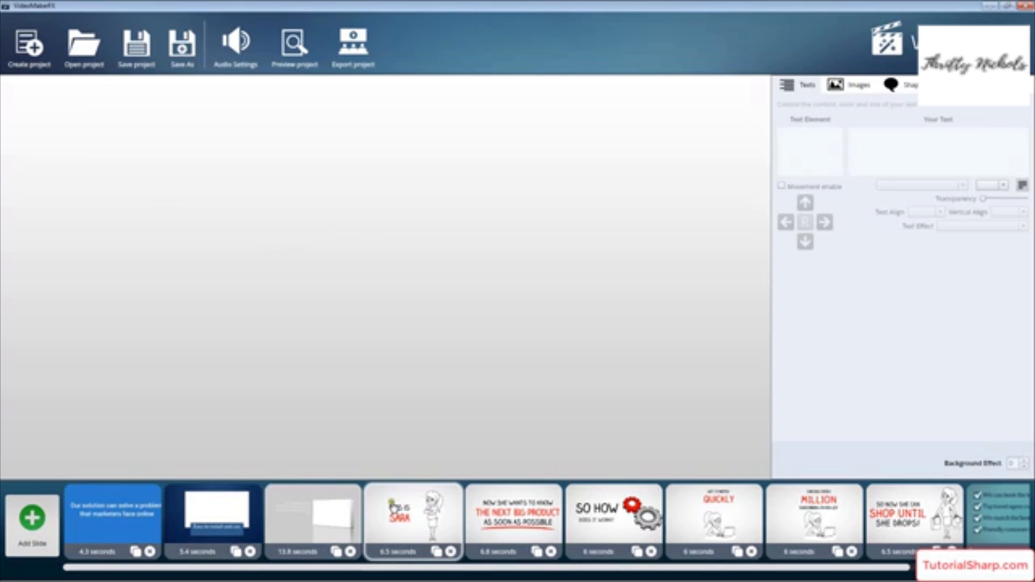
Step: Preview the fourth slide and the second slide of the project from the timeline
click(394, 507)
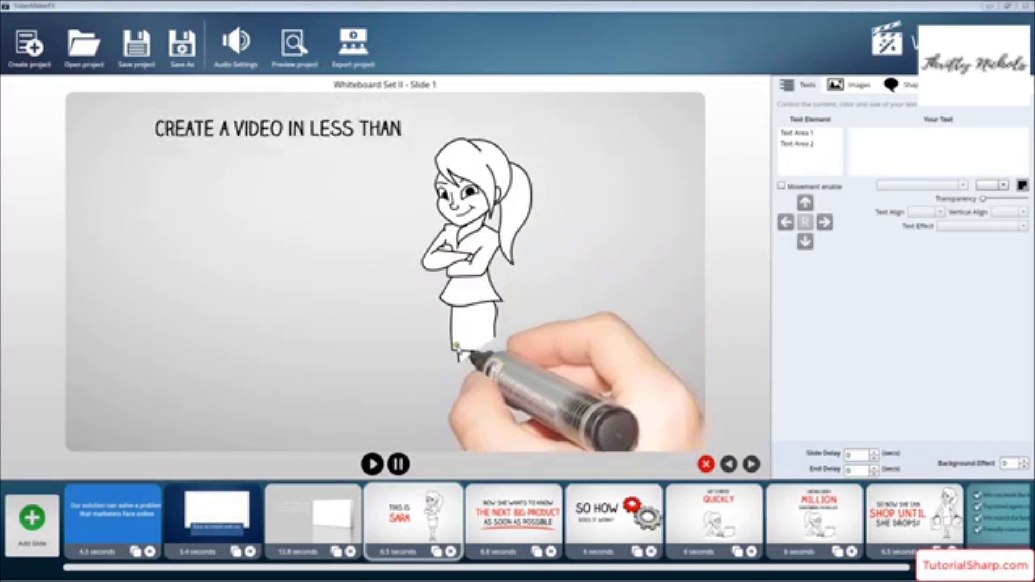
click(229, 517)
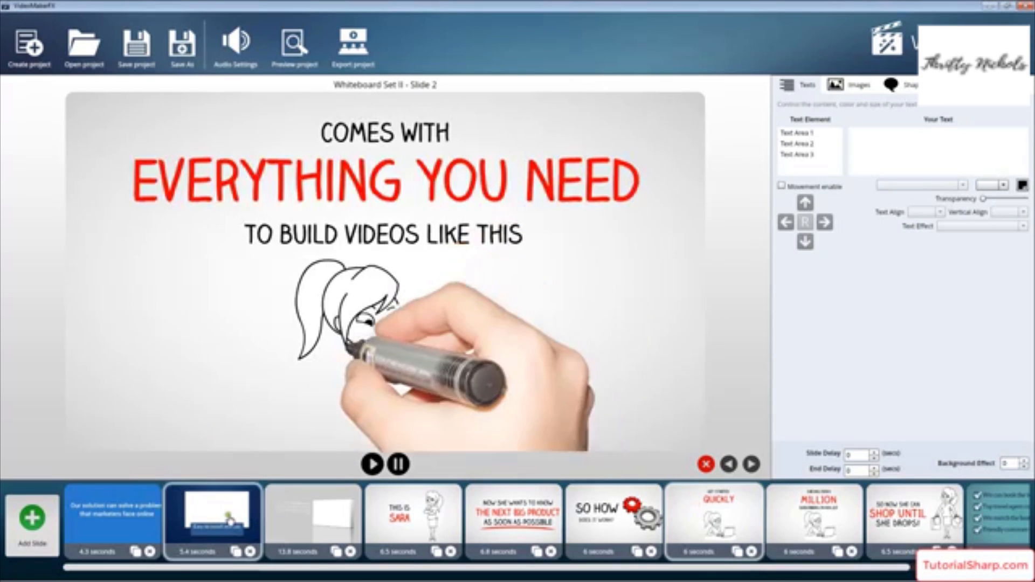
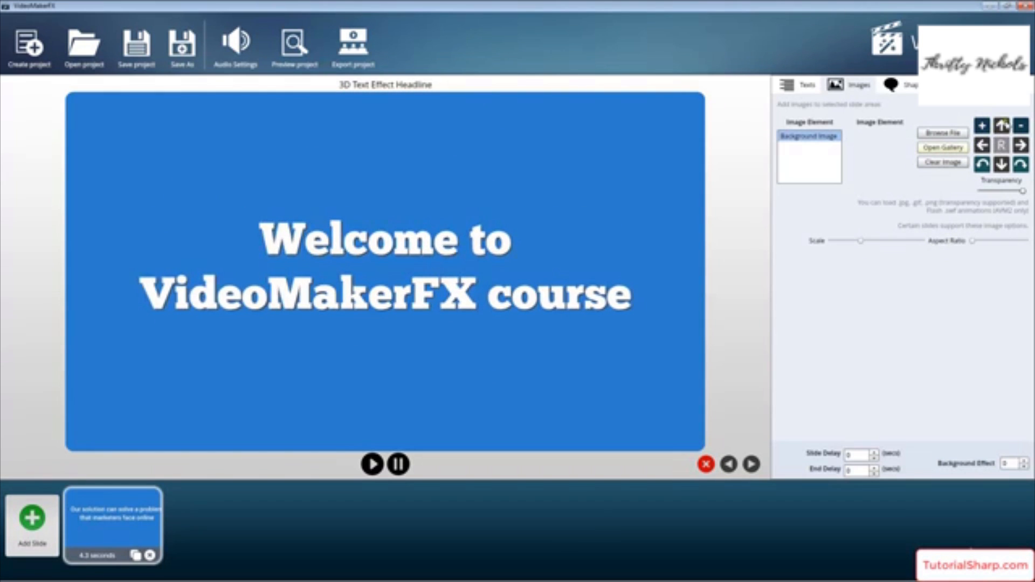
Step: Load the clouds-png-Clouds image from the VideoImages folder as the slide's background image
click(942, 134)
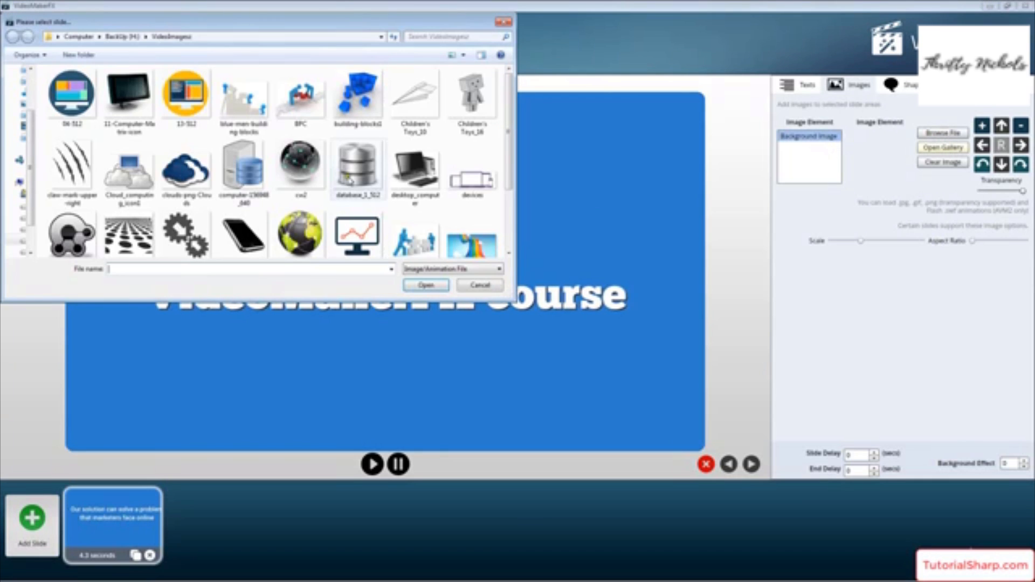
drag(507, 96, 506, 164)
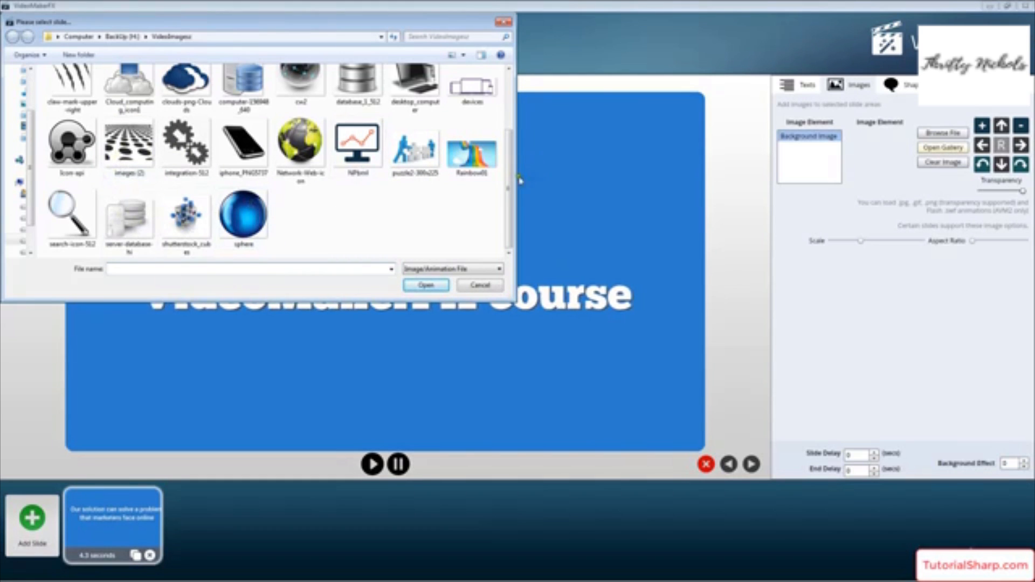
drag(509, 181, 508, 122)
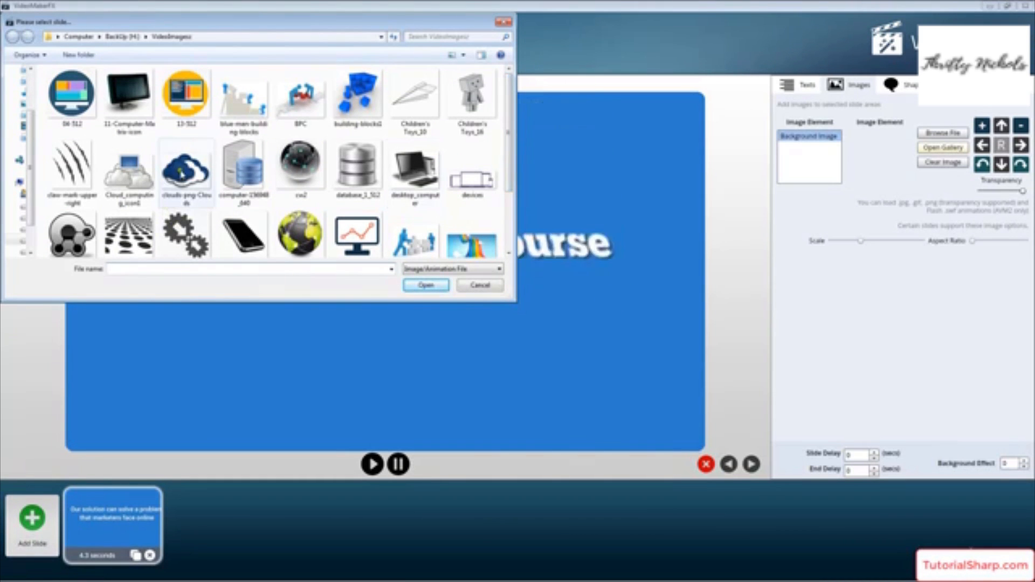
double_click(182, 171)
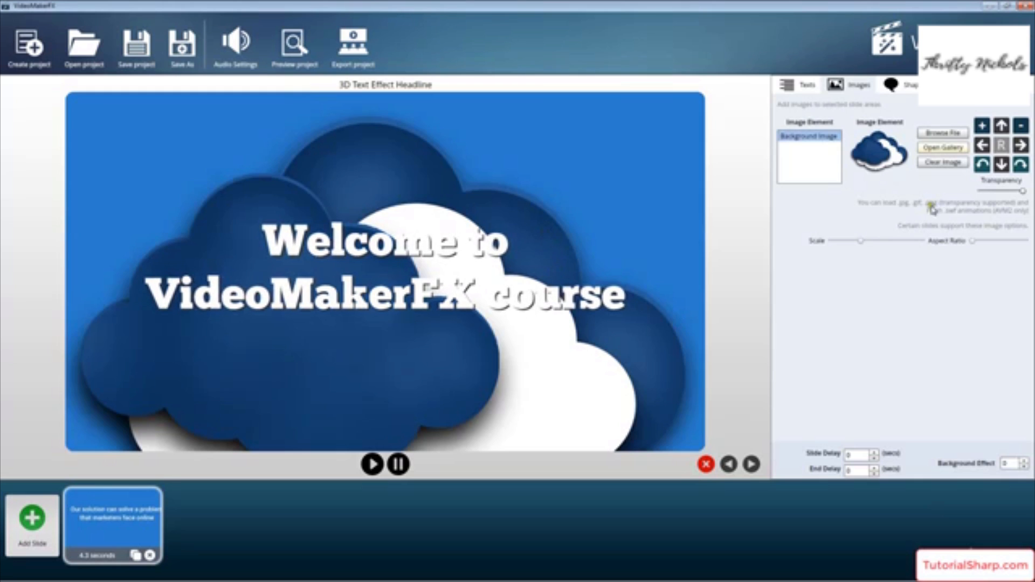
Step: Shift the cloud background image downward in ten increments
click(1001, 164)
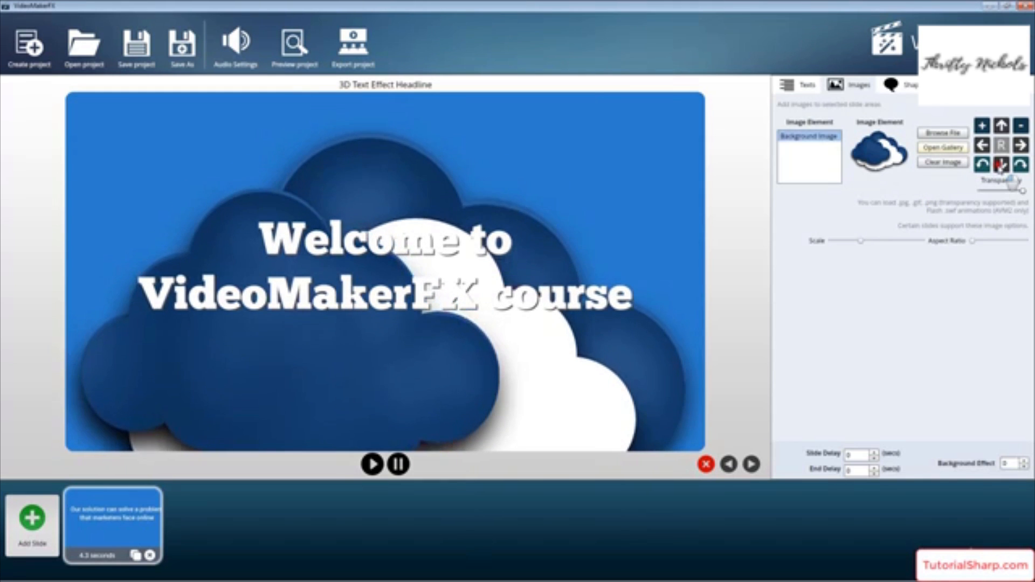
click(1001, 164)
click(1000, 166)
click(1000, 166)
click(1000, 166)
click(1001, 166)
click(1000, 166)
click(1000, 166)
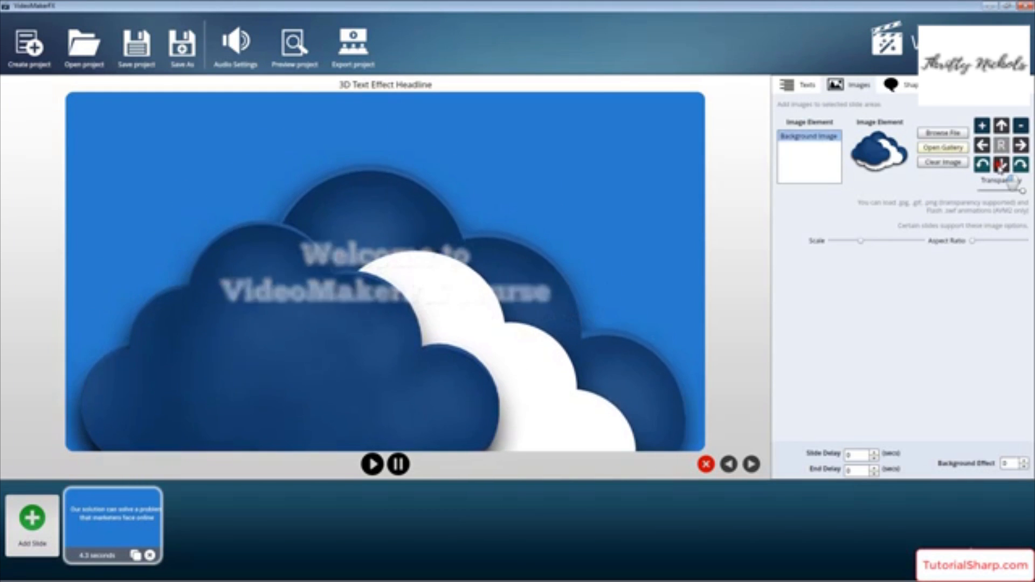
click(1000, 166)
click(1001, 166)
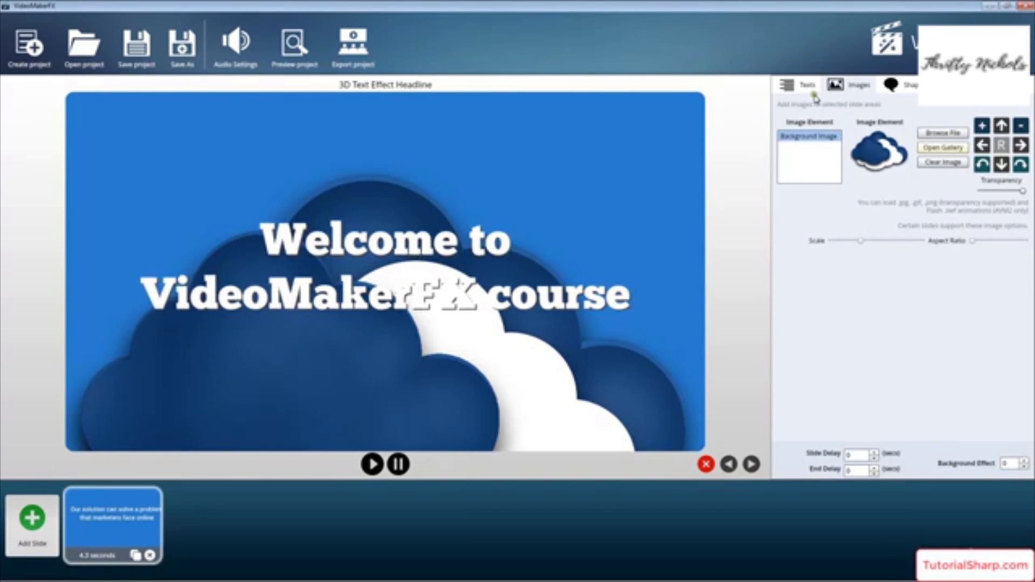
Step: Make the headline text black with the Strong White Shadow 2 effect and clear the cloud background image
click(798, 86)
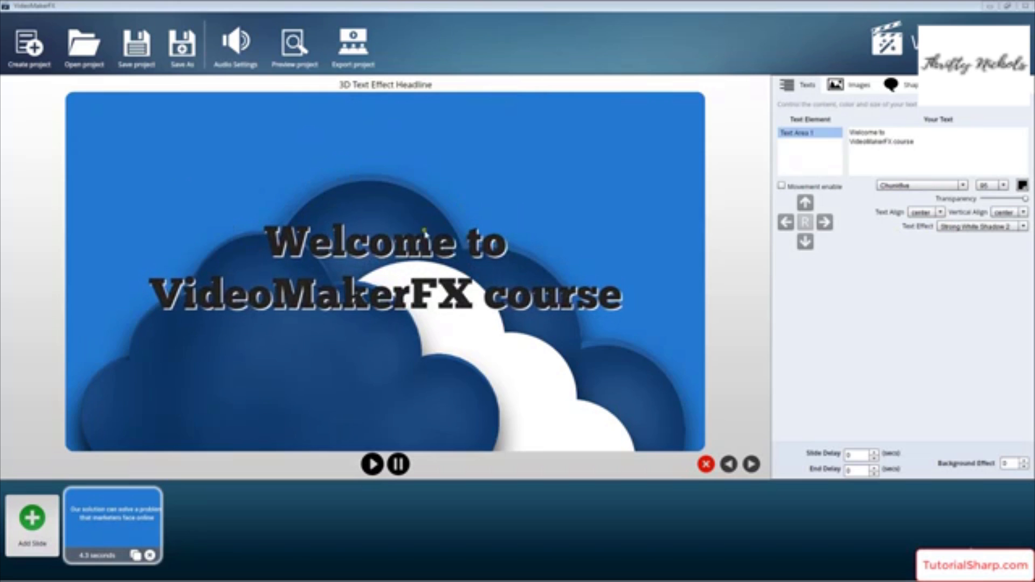
click(849, 91)
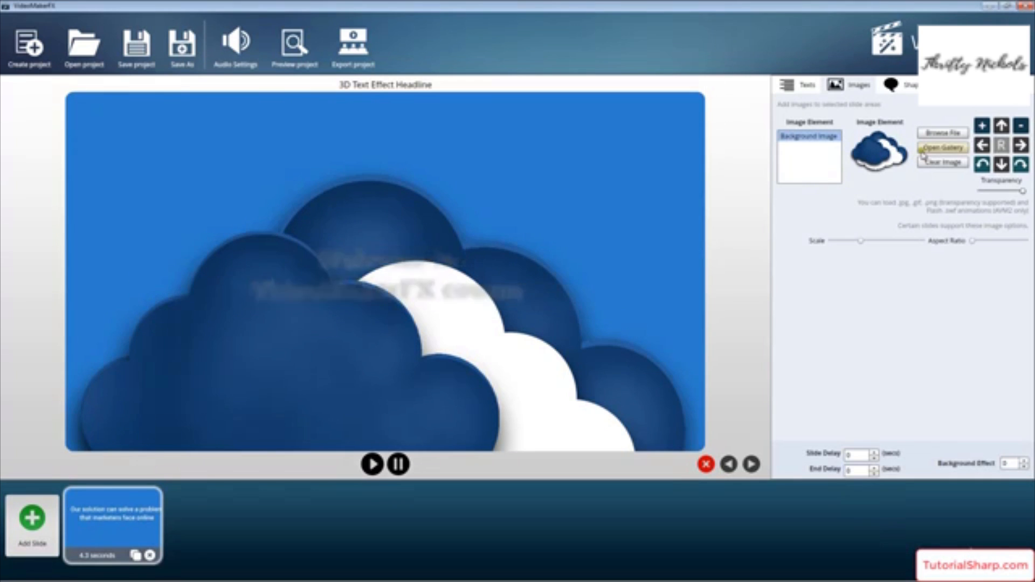
click(938, 164)
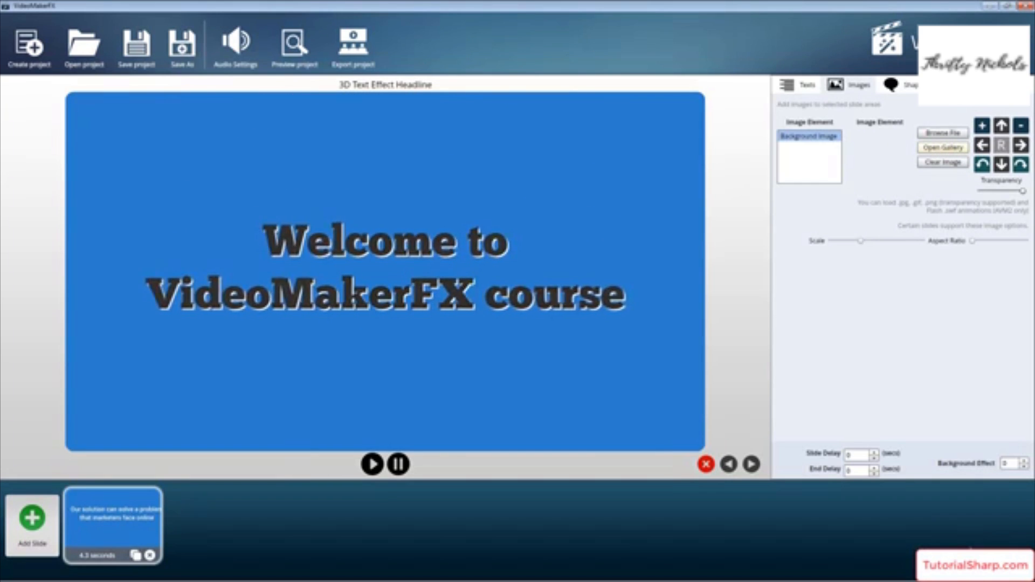
Step: Open the image gallery and preview the default, black, blue and red images of the Add to Cart category
click(943, 147)
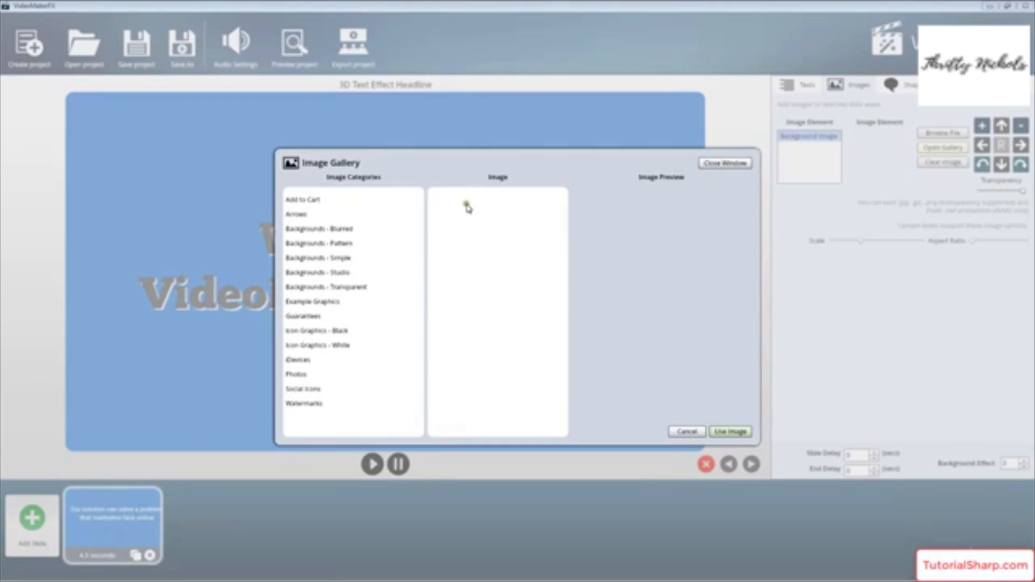
click(328, 201)
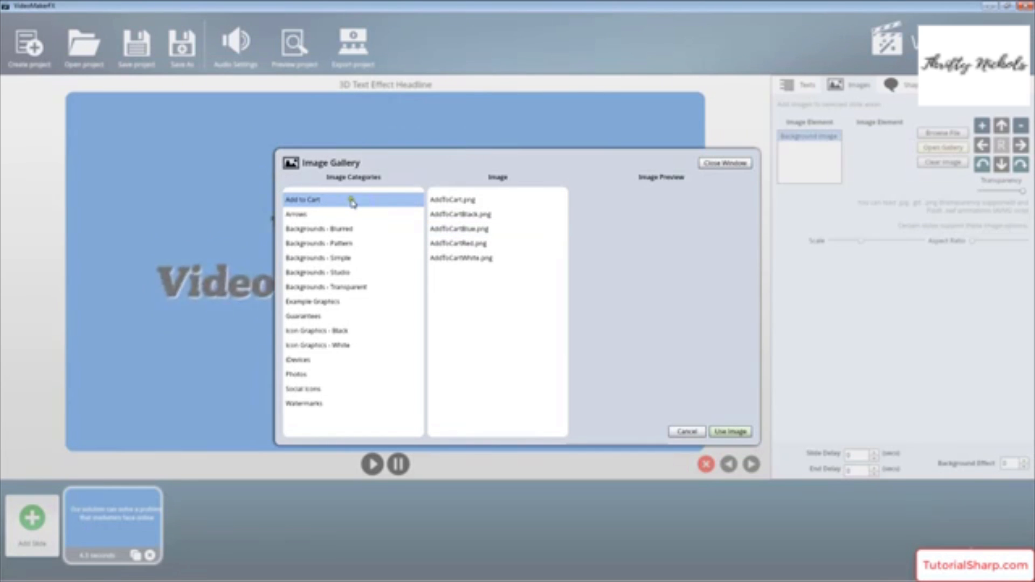
click(468, 200)
click(463, 215)
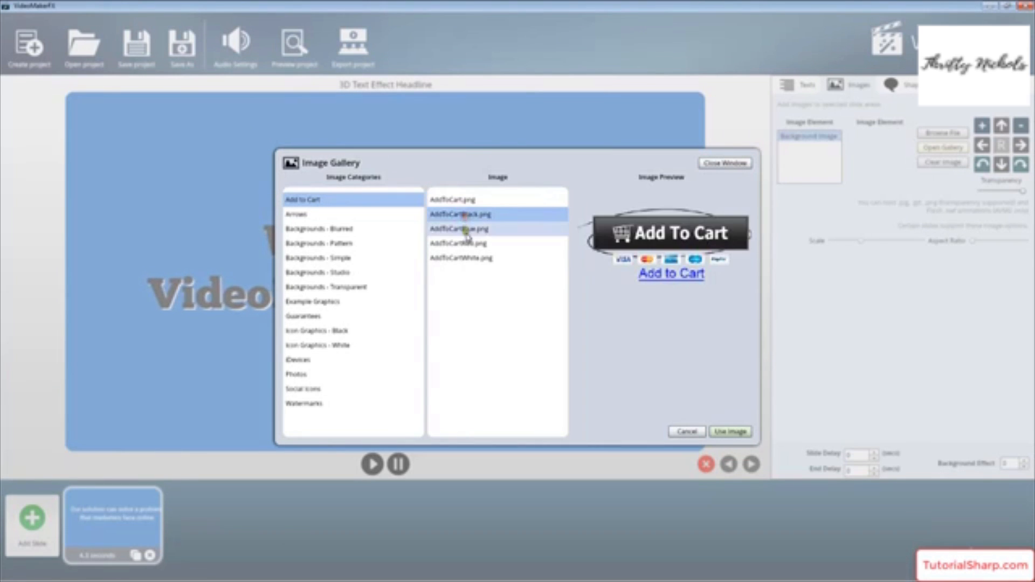
click(465, 229)
click(469, 244)
Step: Preview arrow images 2, 11, 4 and 6, and look at AddToCartBlue.png again
click(297, 214)
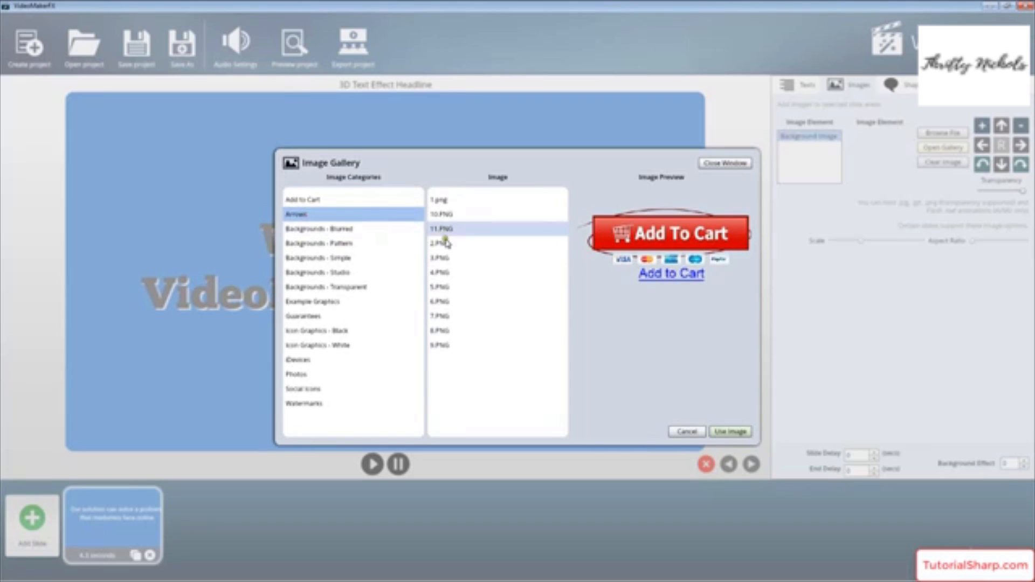
click(445, 243)
click(446, 231)
click(442, 273)
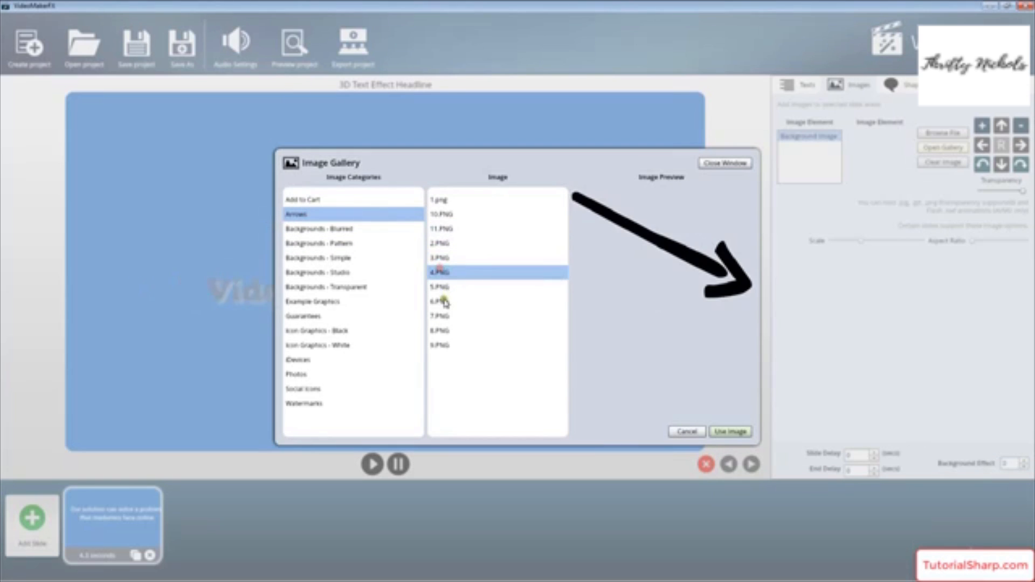
click(445, 303)
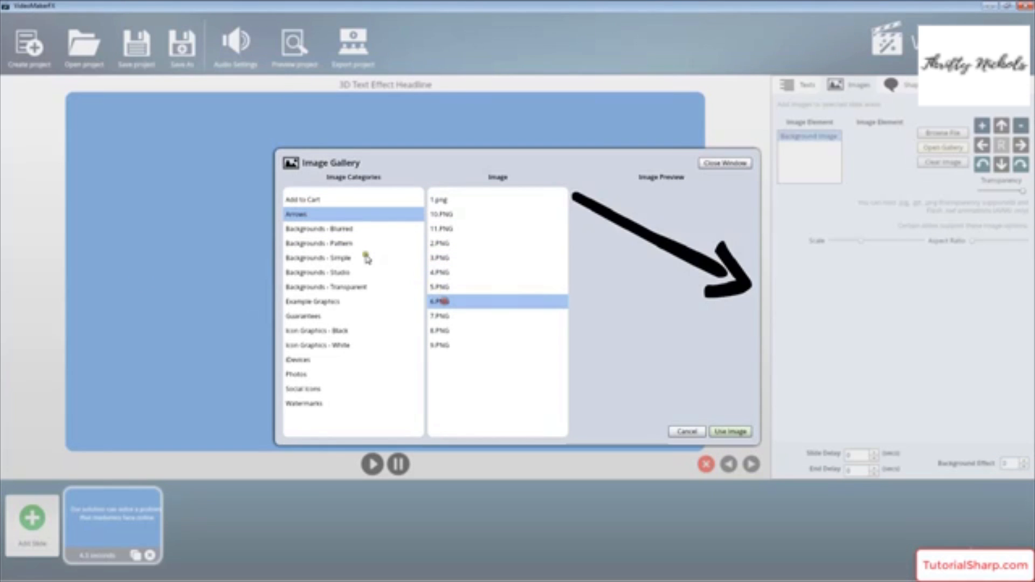
click(333, 202)
click(447, 232)
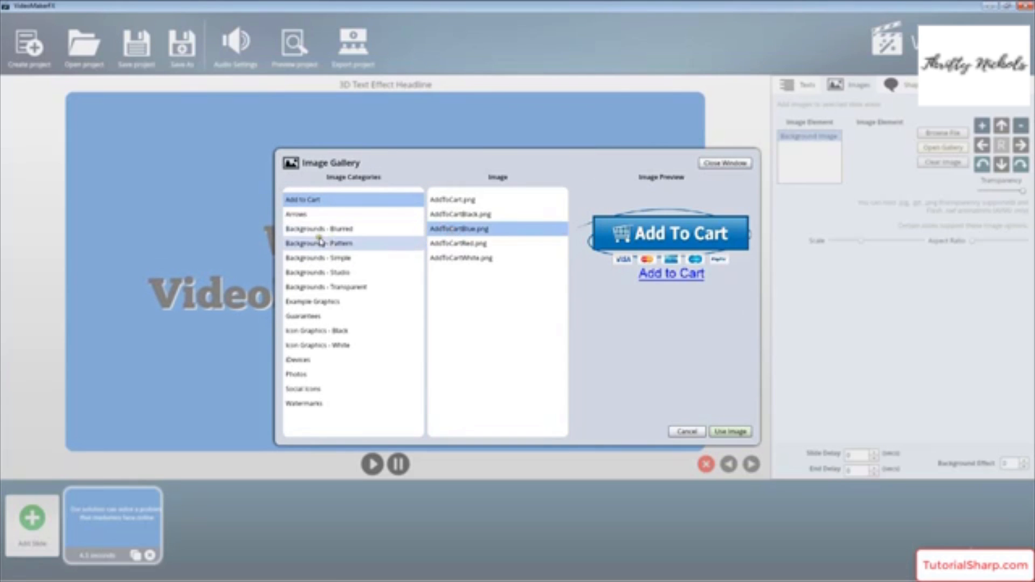
Step: Preview Compilation 11, 13, 15, 17 and 19 in the Backgrounds - Blurred category
click(334, 231)
click(445, 230)
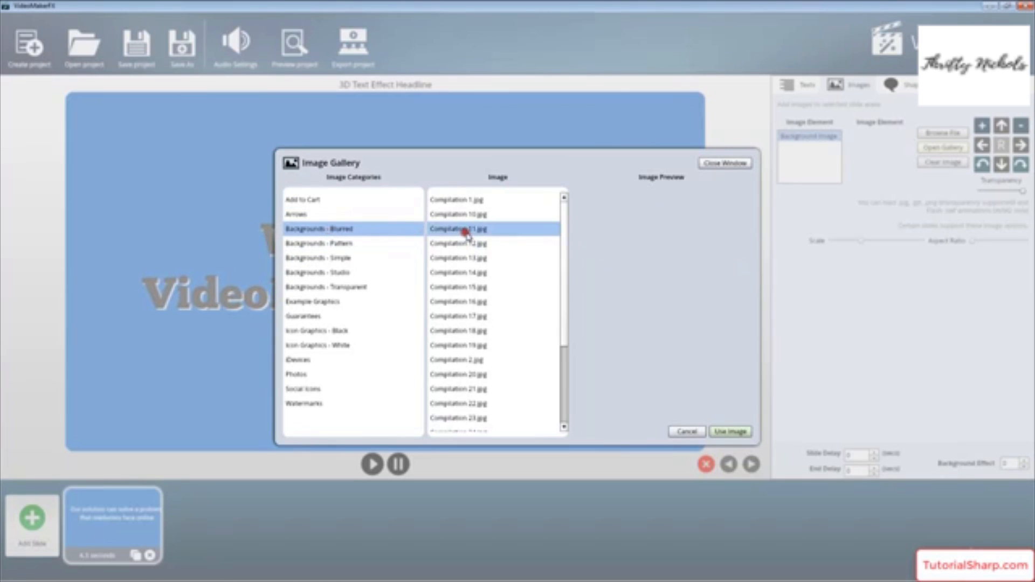
click(467, 258)
click(465, 287)
click(472, 316)
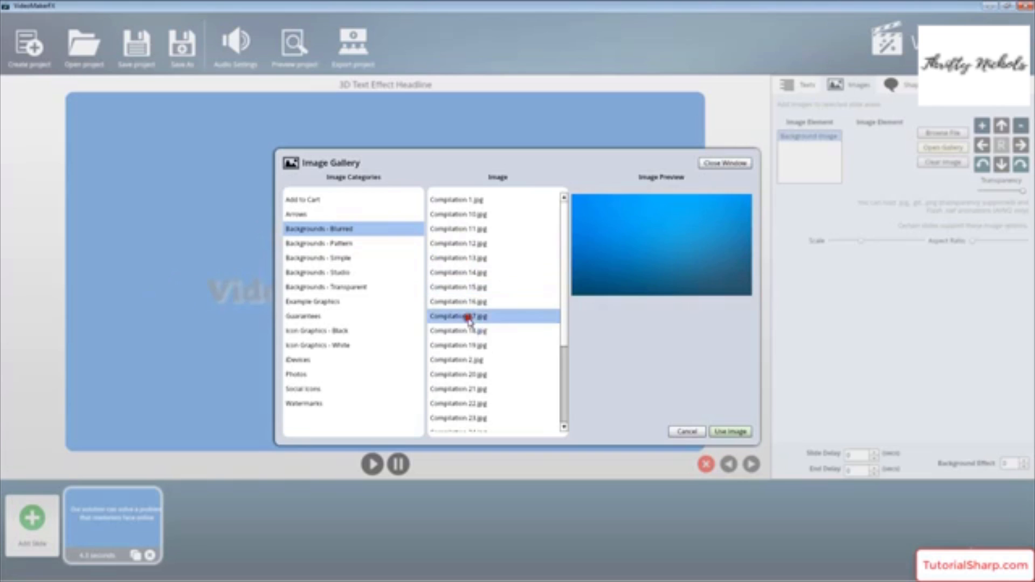
click(473, 346)
Step: Preview the Backgrounds - Pattern images, including Circles-Filled-Black, Dark Corners, Crumpled-Paper, Black-Subtle and Blackboard
click(339, 245)
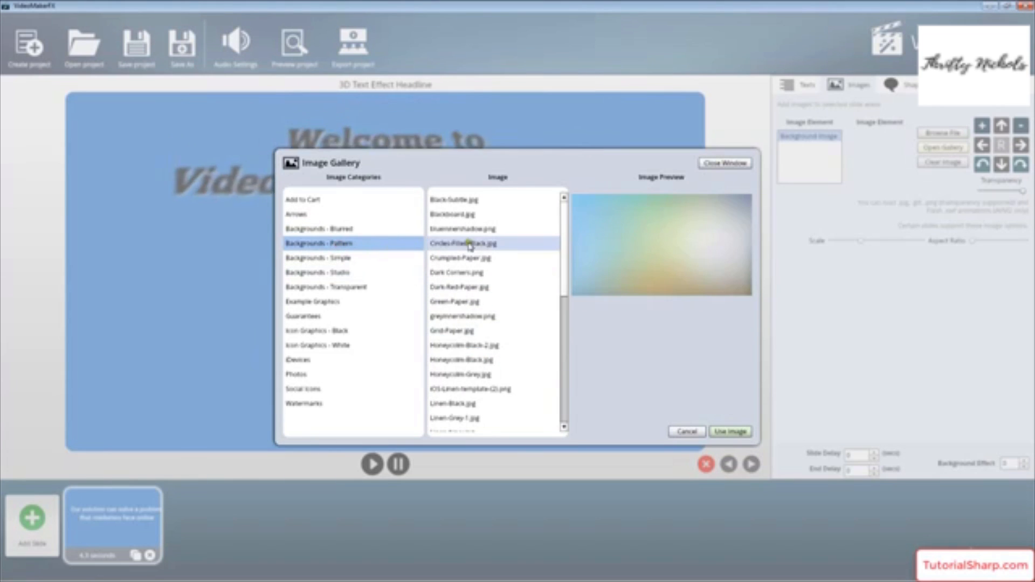
click(464, 244)
click(466, 273)
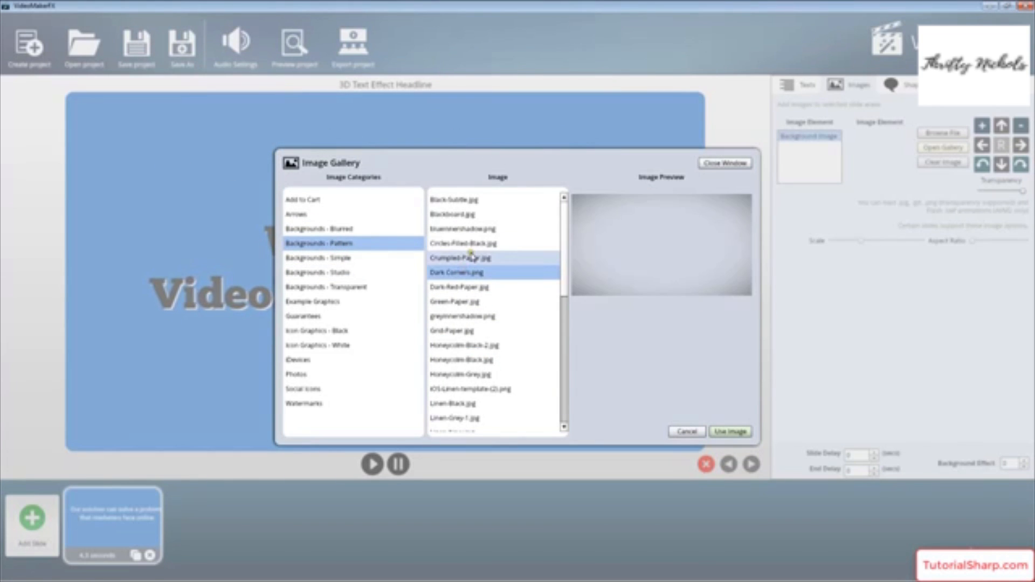
click(472, 257)
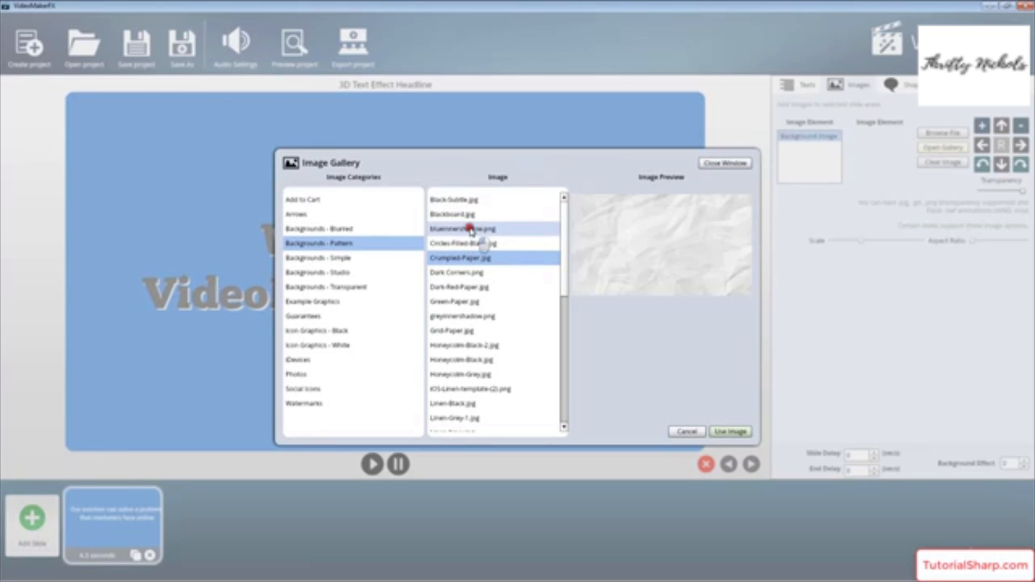
click(470, 228)
click(463, 214)
click(461, 199)
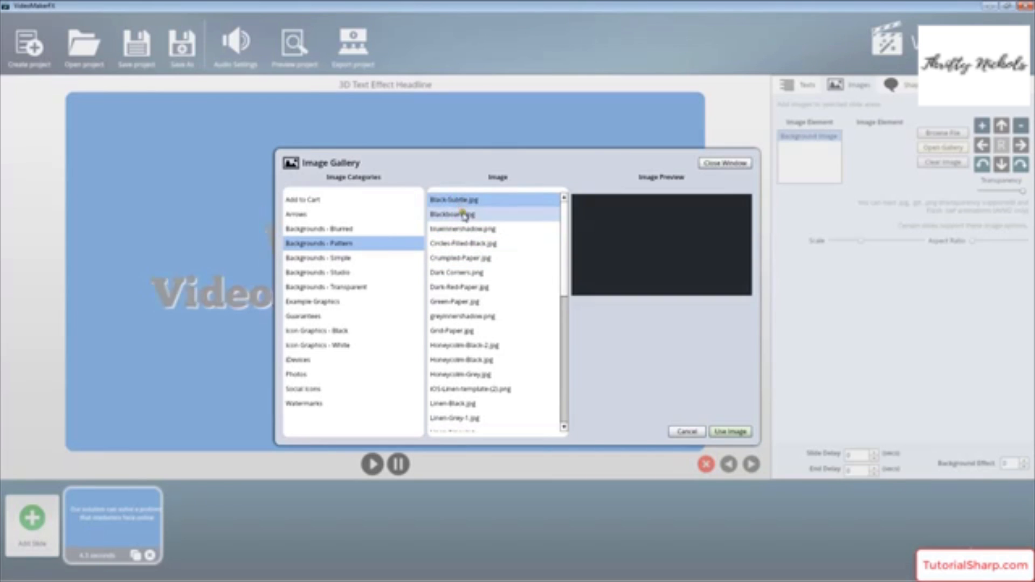
click(464, 215)
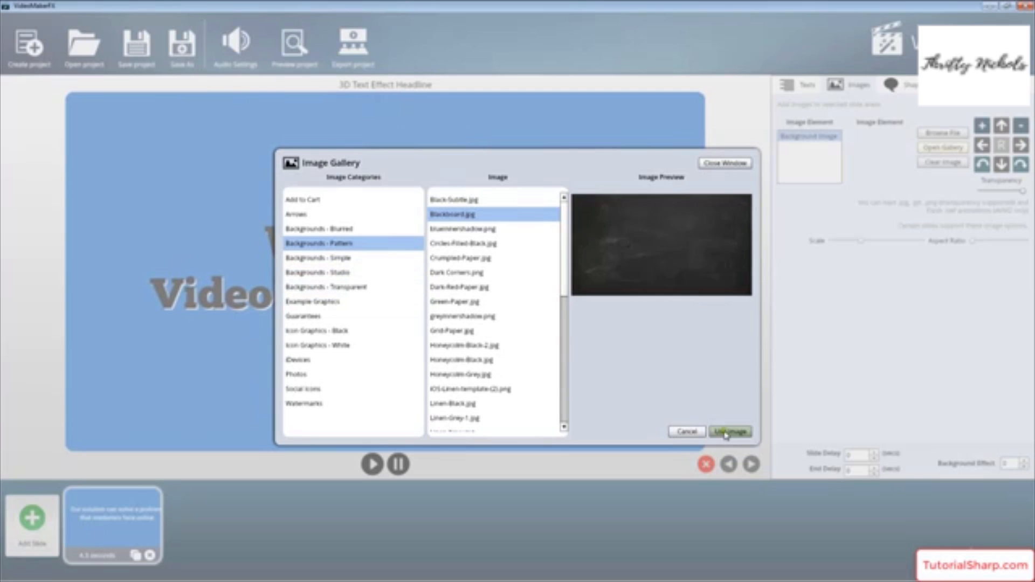
Step: Preview the iPad-Black, iPad-Black-White, computer and iPad-White-Black-Background images in the iDevices category
click(308, 360)
click(491, 231)
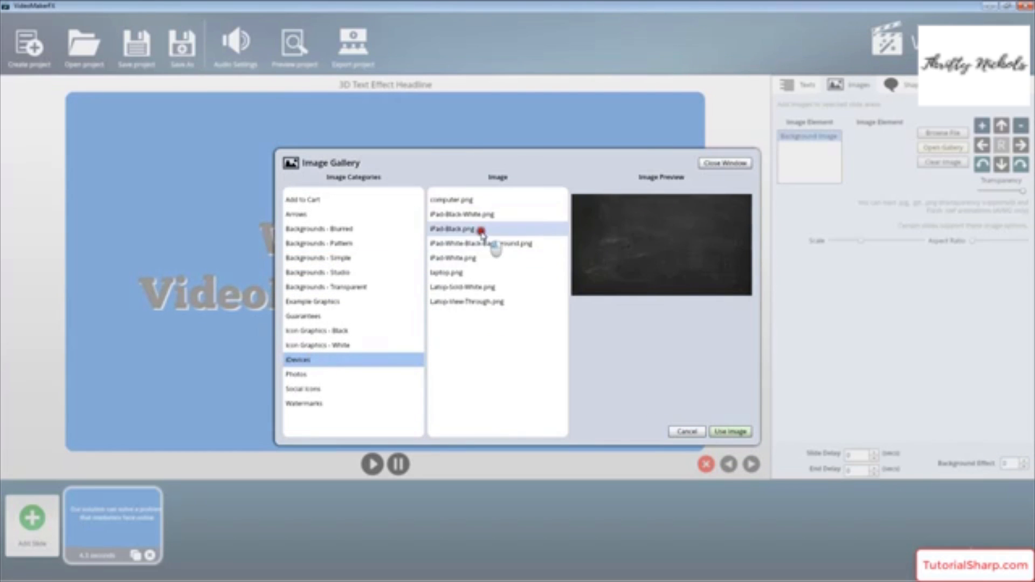
click(481, 215)
click(468, 201)
click(483, 243)
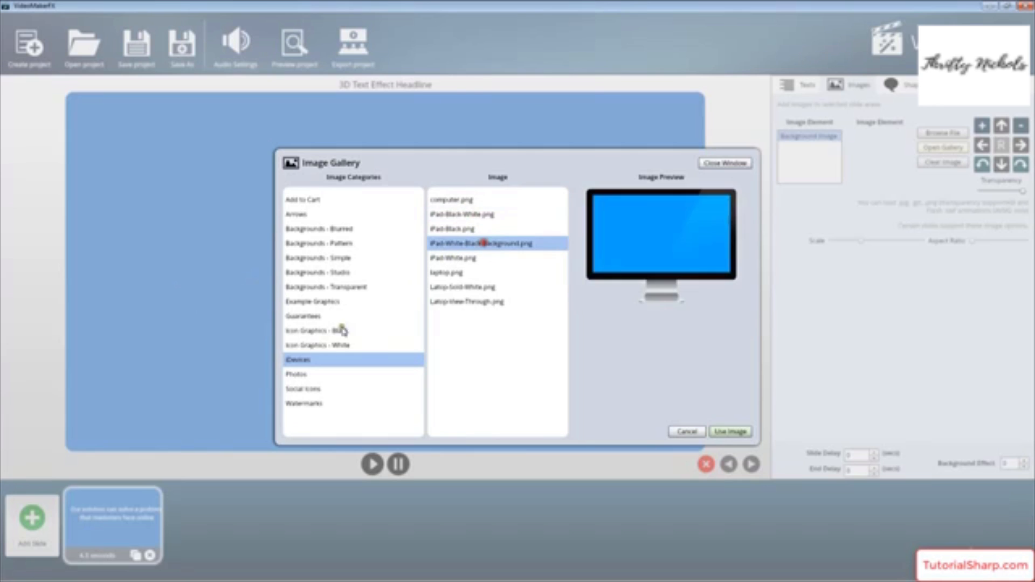
Step: Look through the Photos category, previewing photos 7, 6, 5, 3, 2 and 8
click(303, 376)
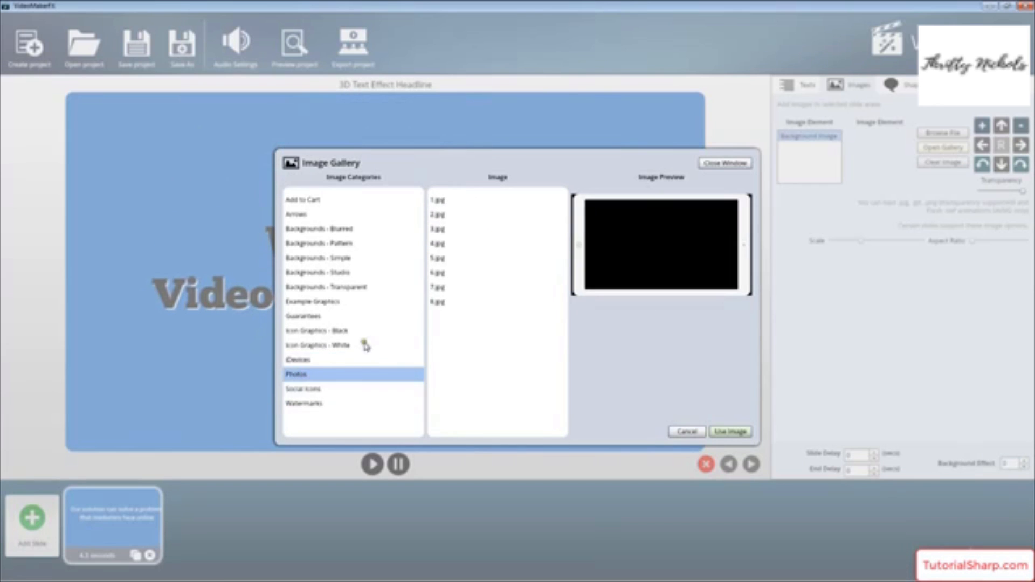
click(439, 288)
click(441, 272)
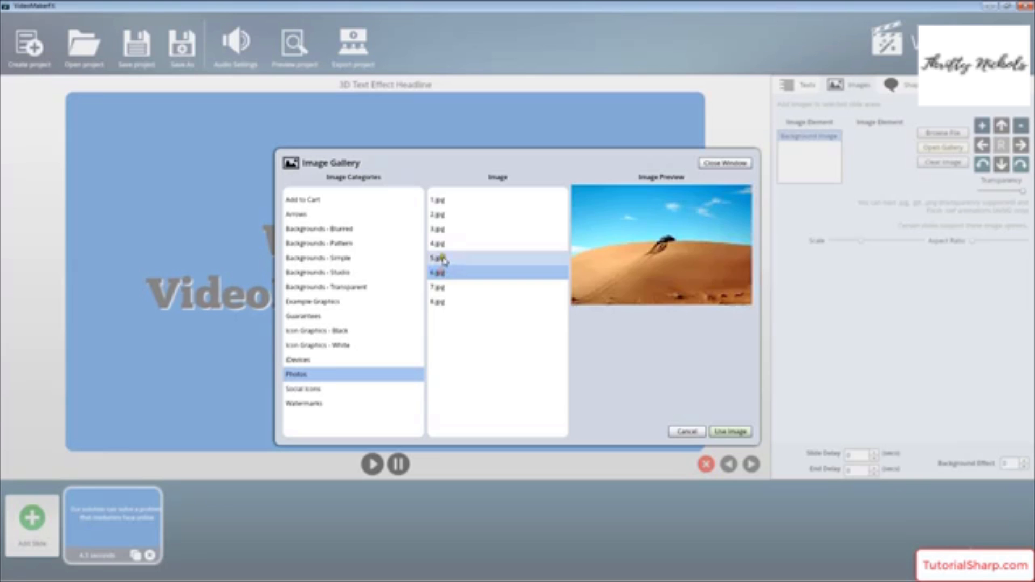
click(443, 261)
click(438, 229)
click(439, 213)
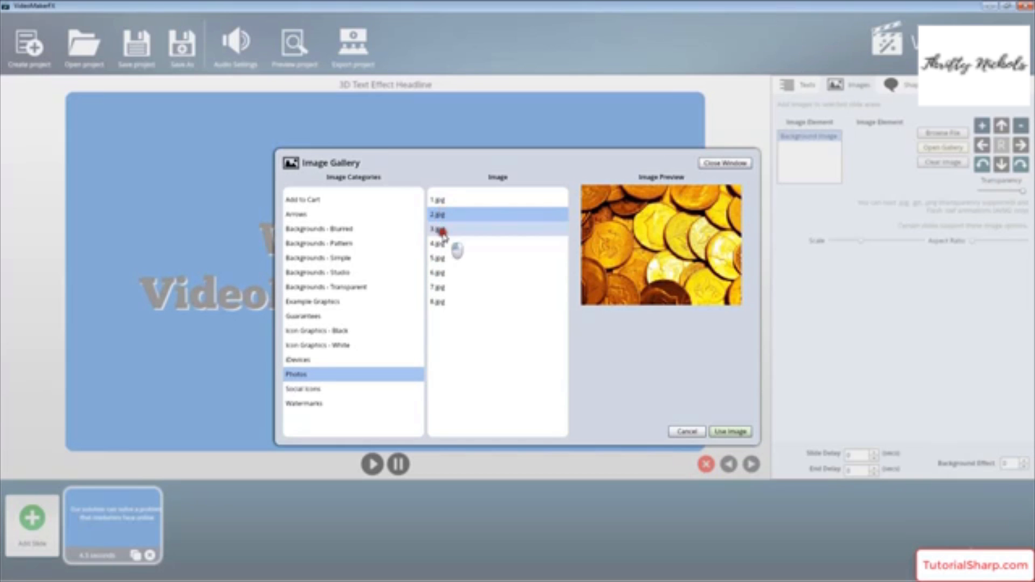
click(441, 229)
click(441, 273)
click(439, 301)
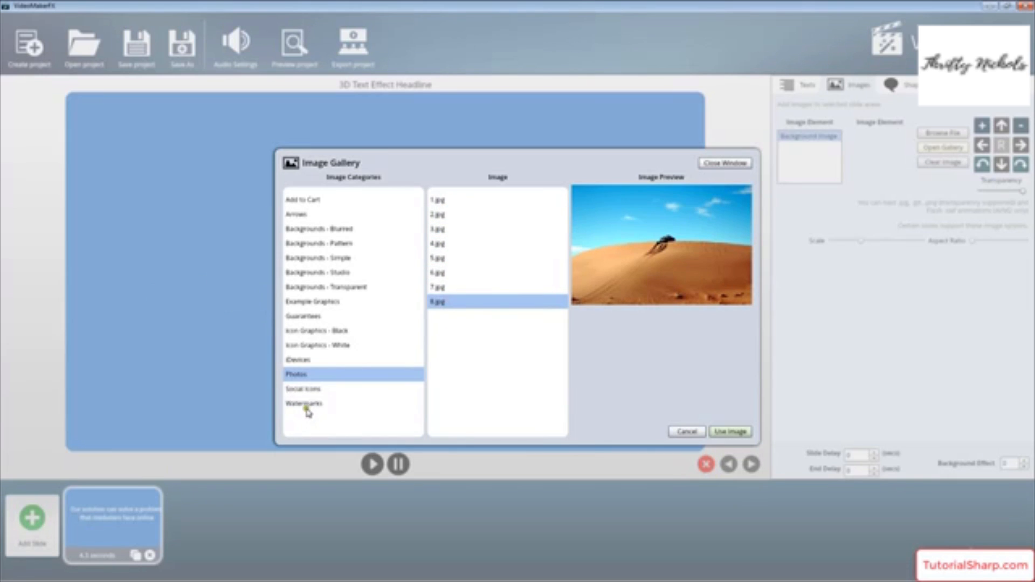
Step: Preview the Red-Transparent.png watermark and the LinkedIn, Twitter, Pinterest, Google+ and Facebook images among the social icons
click(305, 403)
click(458, 242)
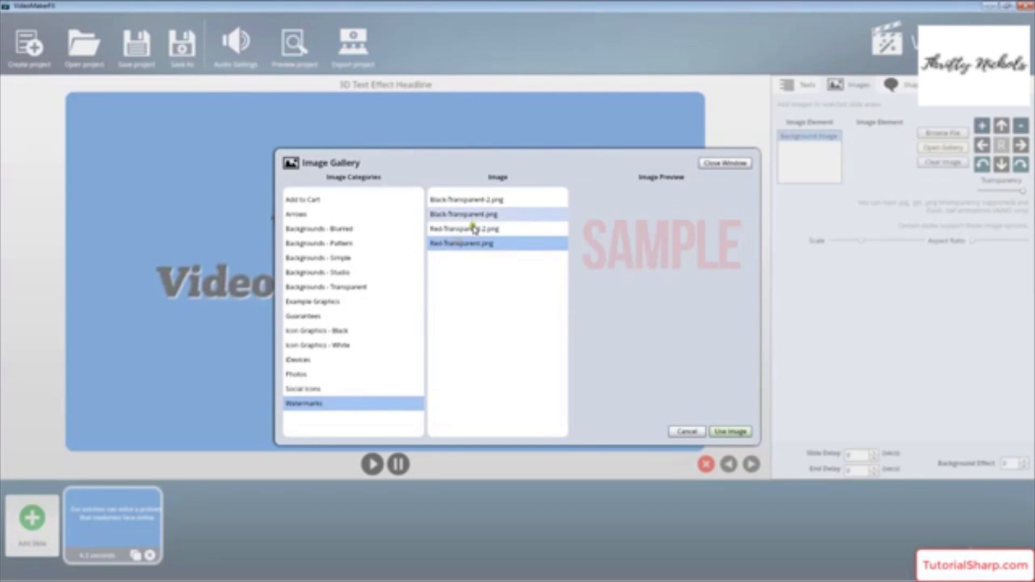
click(305, 389)
click(466, 227)
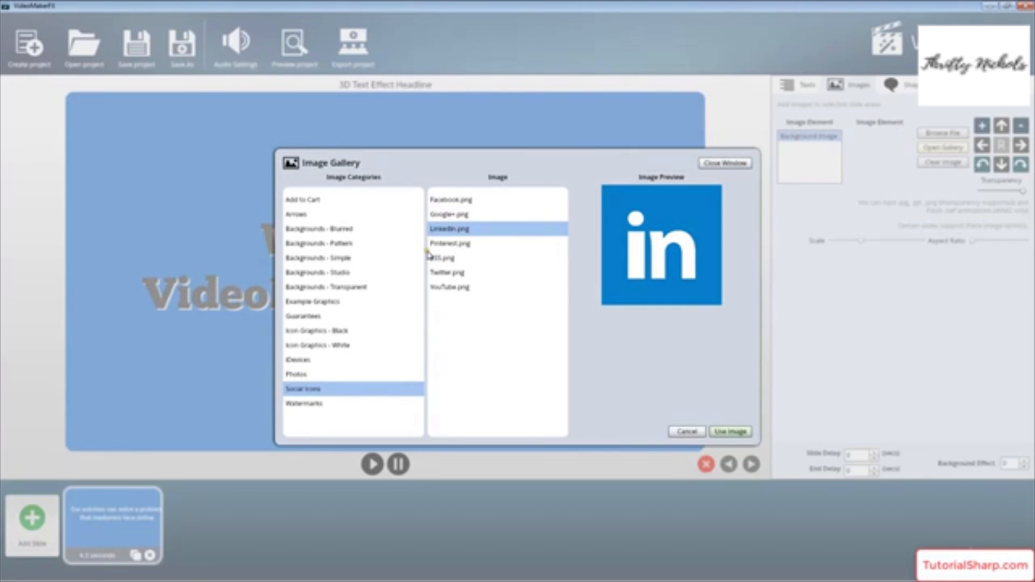
click(443, 245)
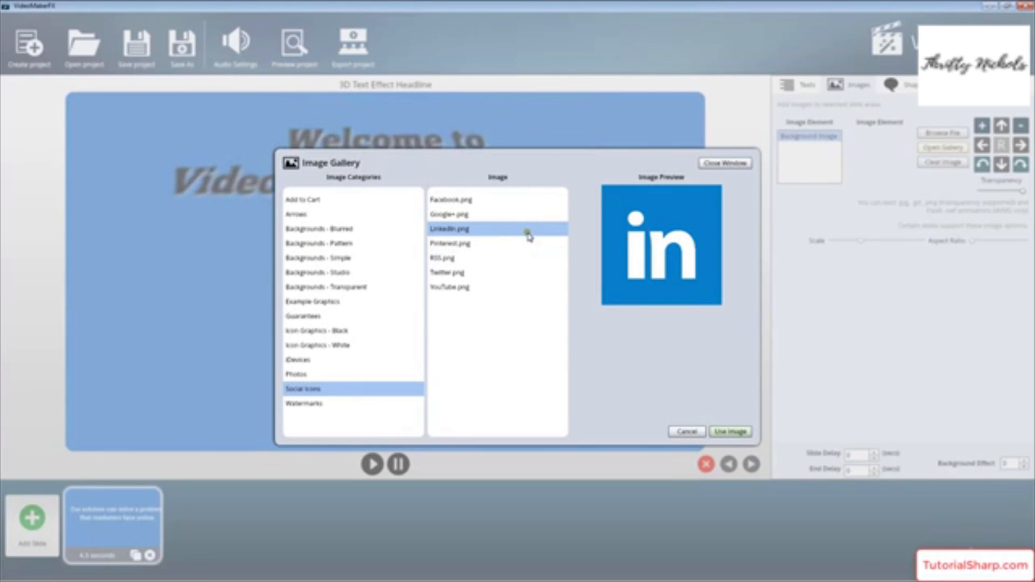
click(466, 272)
click(464, 244)
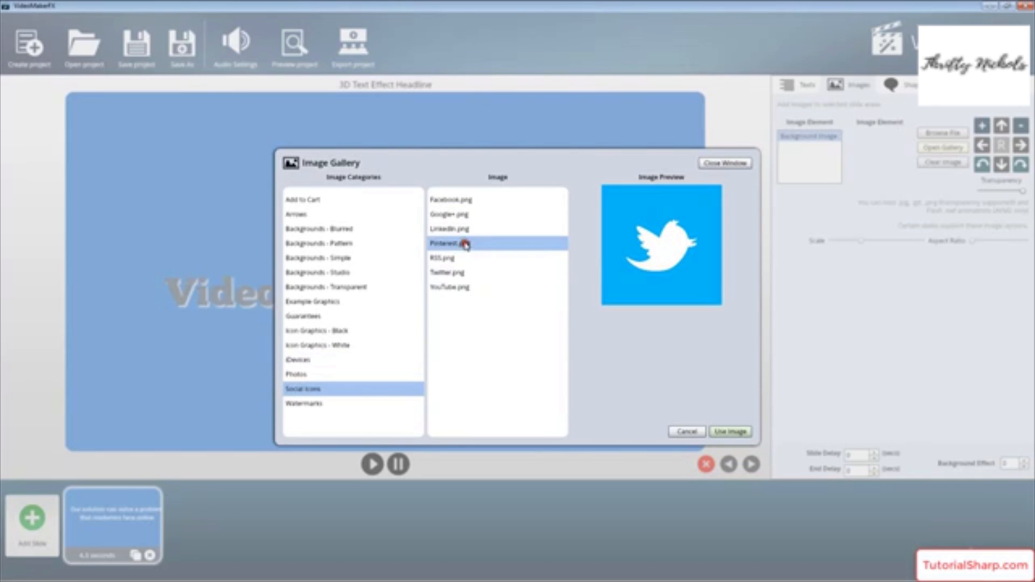
click(451, 213)
click(453, 200)
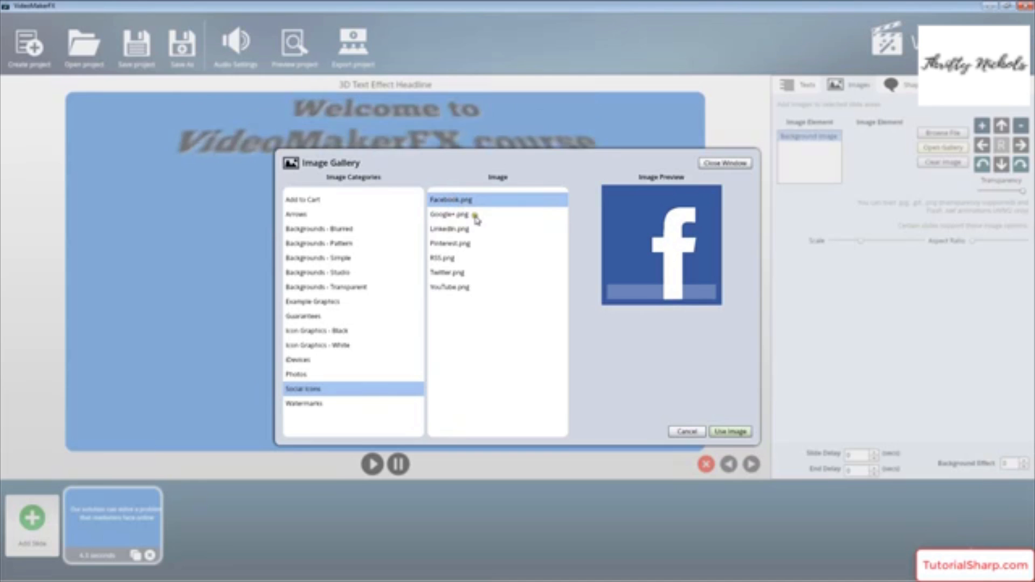
Step: Look through the images listed in the Photos, iDevices and Icon Graphics - White categories
click(301, 374)
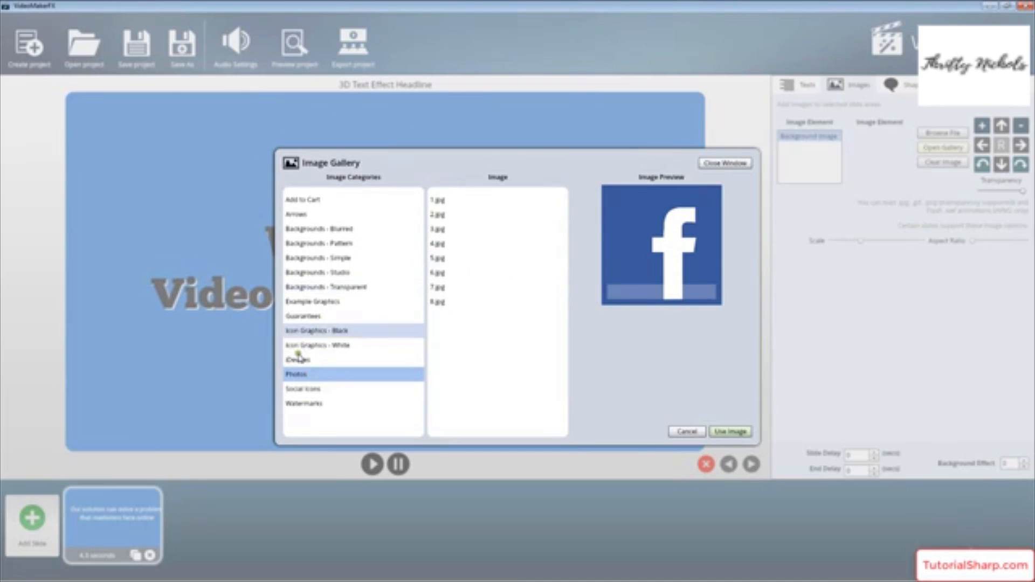
click(300, 360)
click(316, 348)
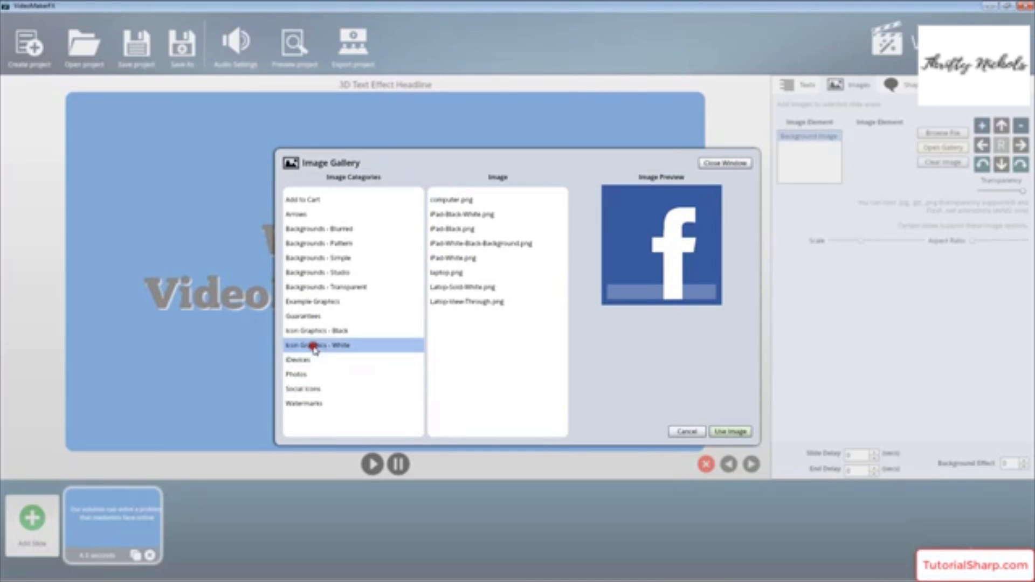
Step: Preview the Guarantees category's badges, including shield_04, shield_02, shield_05, shield_01, moneyback2 and moneyback
click(308, 316)
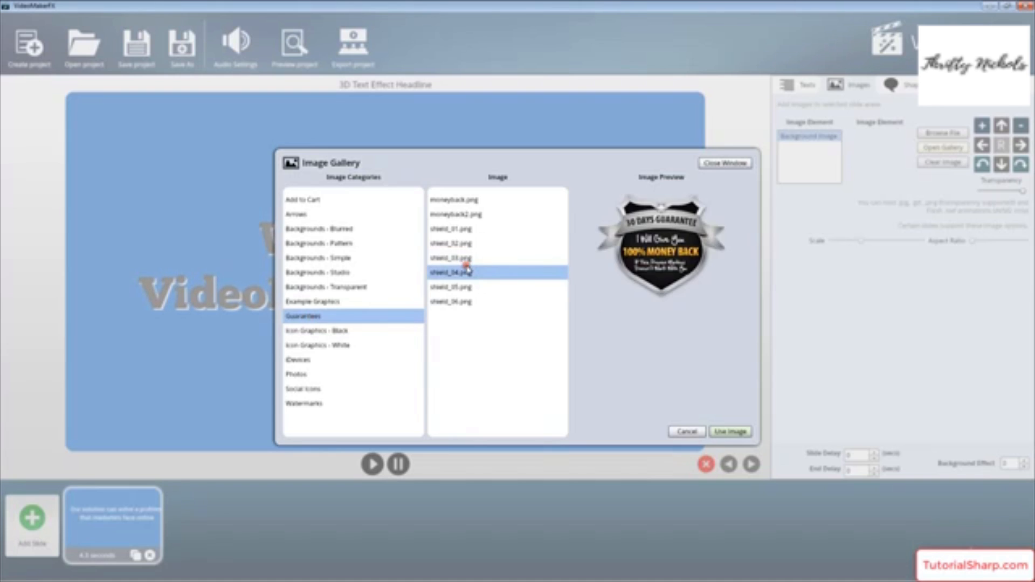
click(464, 242)
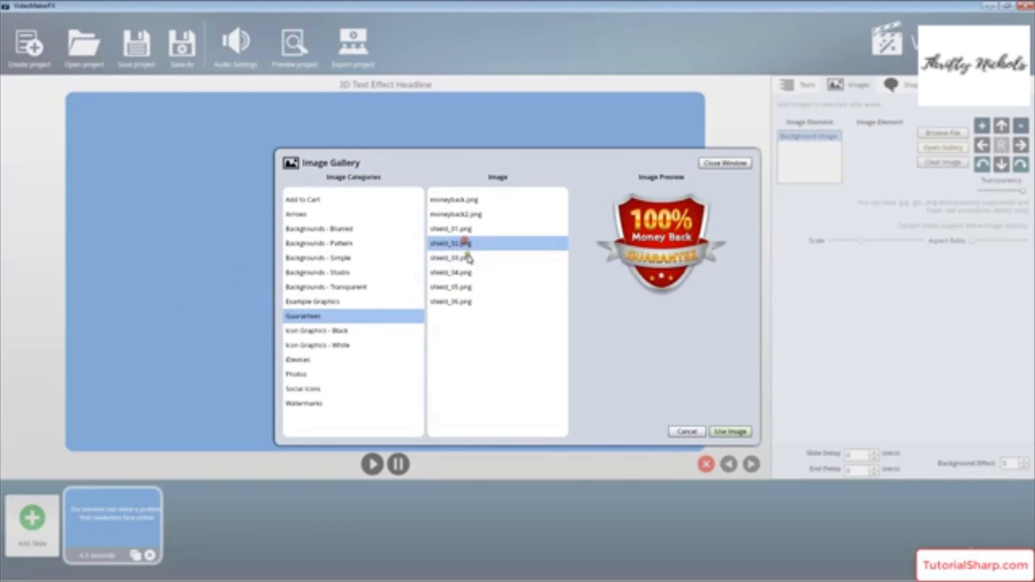
click(468, 287)
click(468, 246)
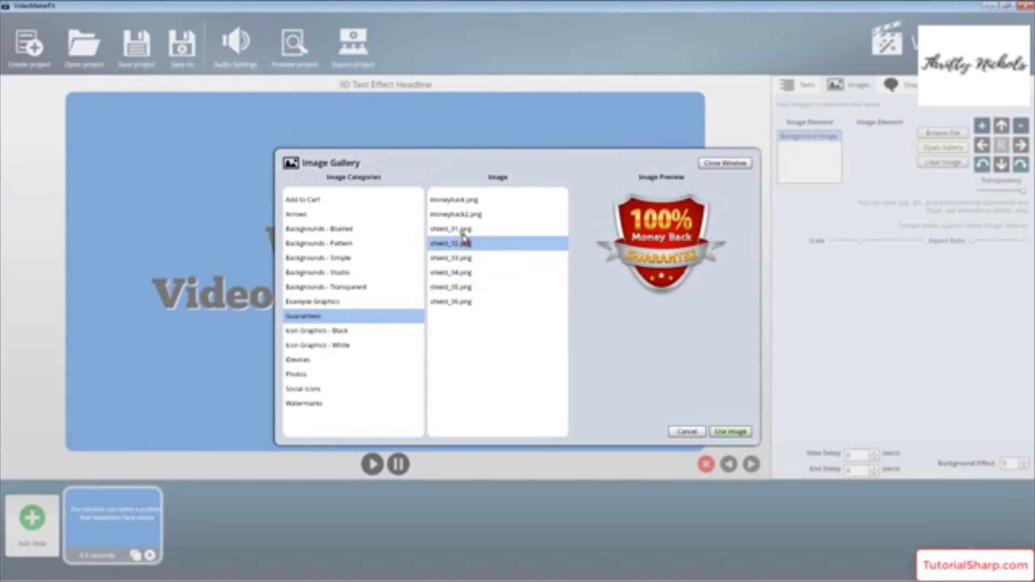
click(462, 229)
click(467, 214)
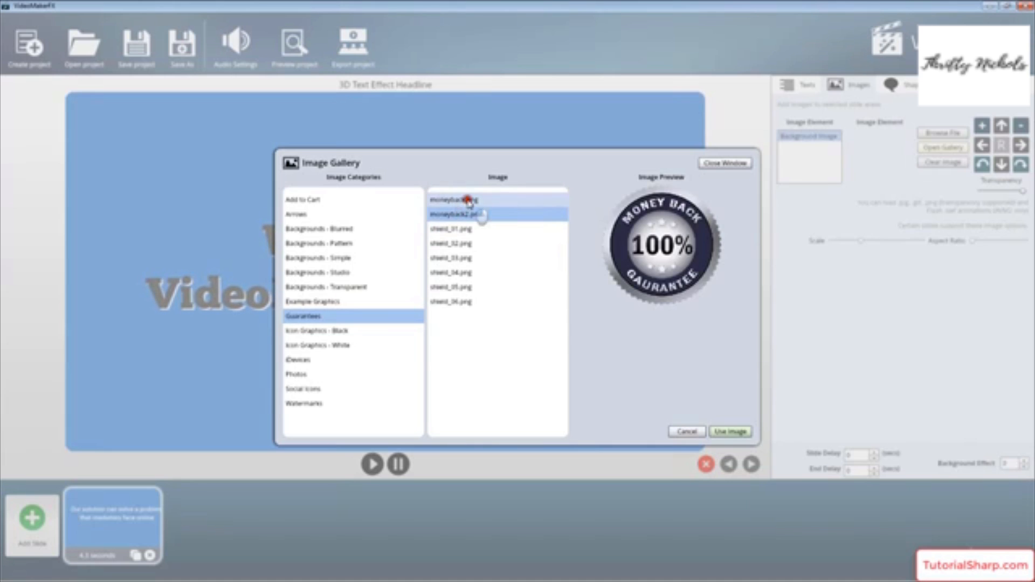
click(469, 200)
Step: Preview the VideoMakerFX.png, island_scene.png and island.png images in the Example Graphics category
click(344, 301)
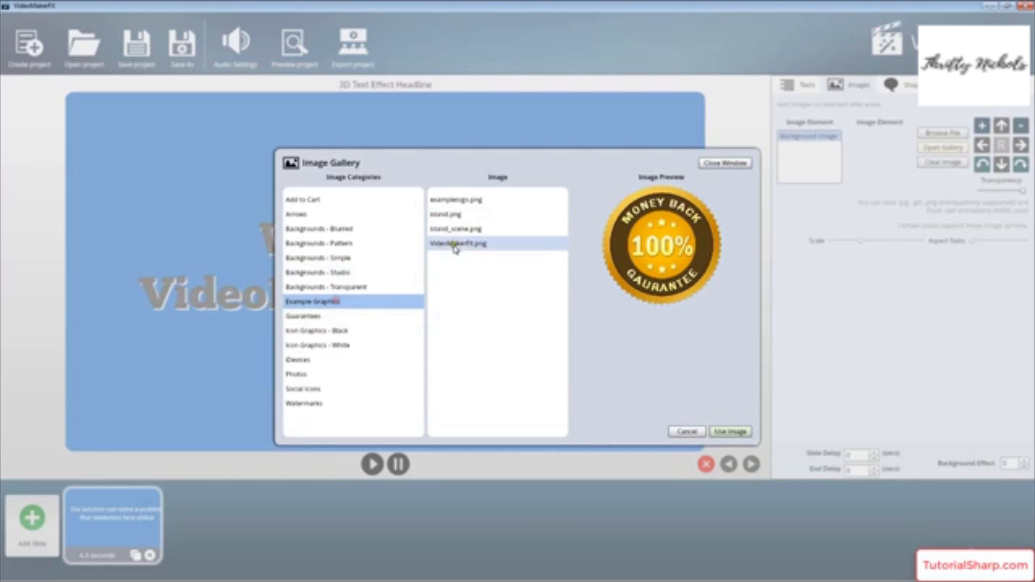
click(459, 242)
click(452, 228)
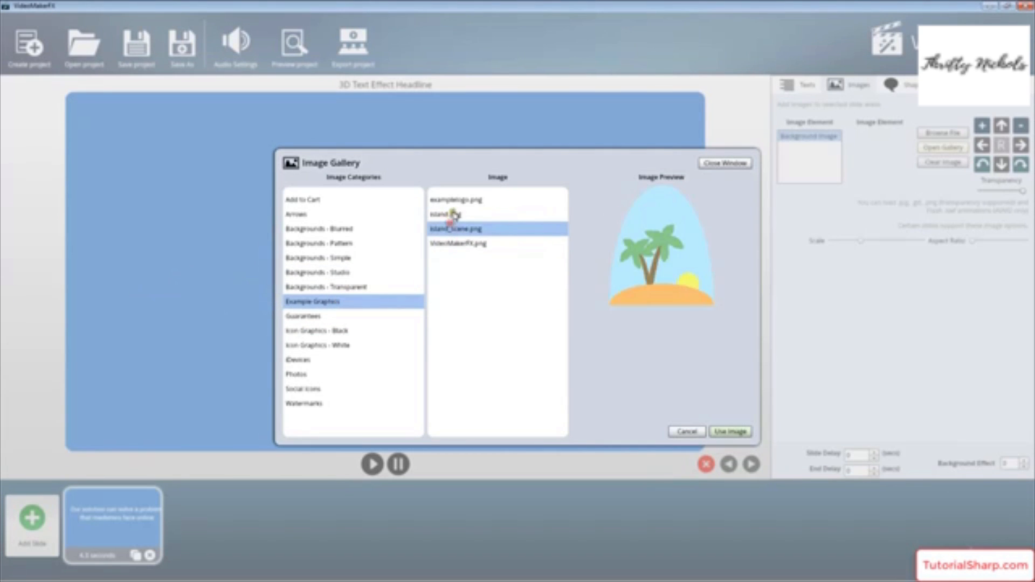
click(455, 214)
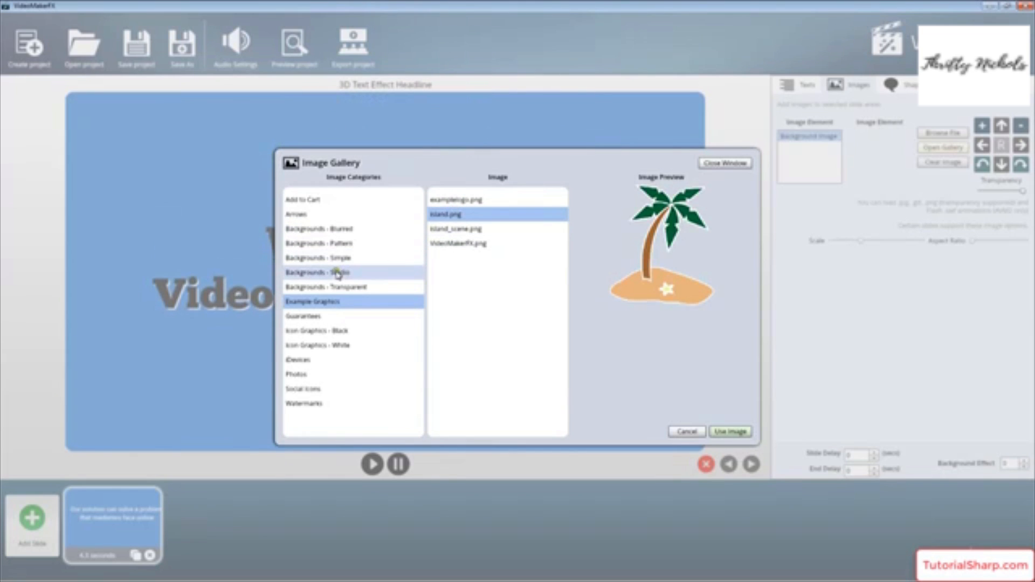
Step: Use Blackboard.jpg from the Backgrounds - Pattern category as the slide's background image, comparing it with neighbouring patterns first
click(328, 243)
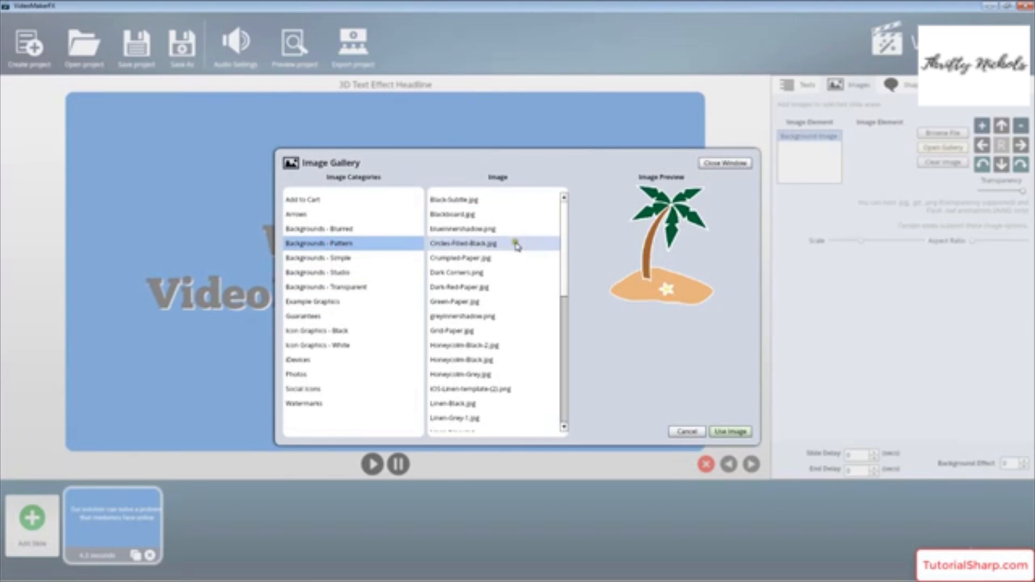
click(497, 245)
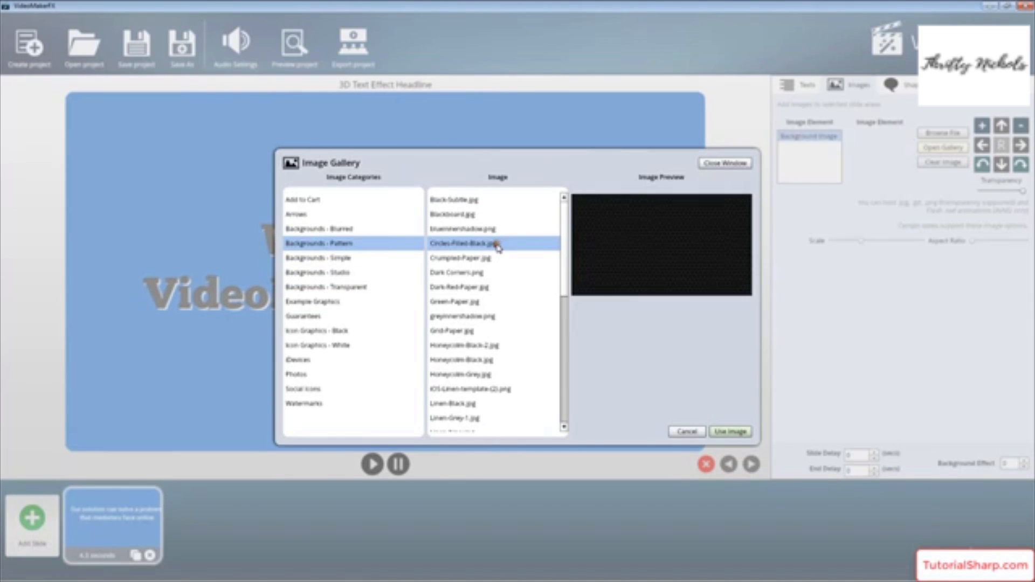
click(475, 228)
click(470, 214)
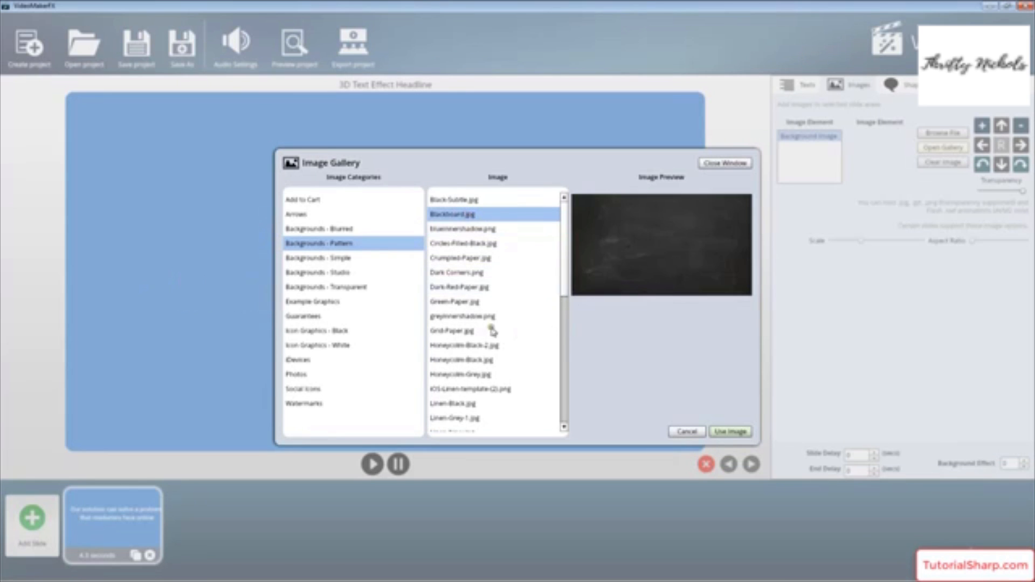
click(465, 315)
click(470, 215)
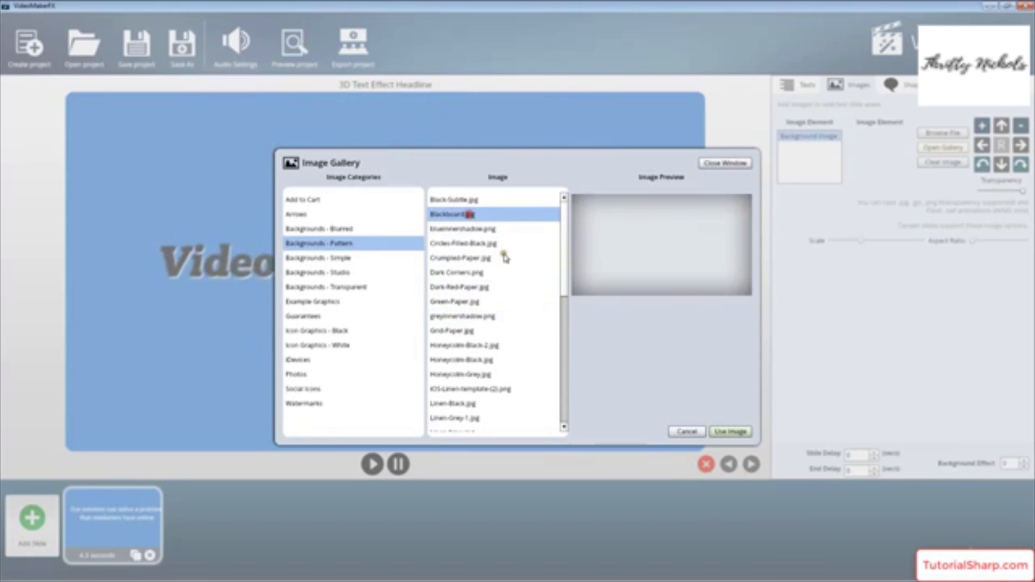
click(711, 431)
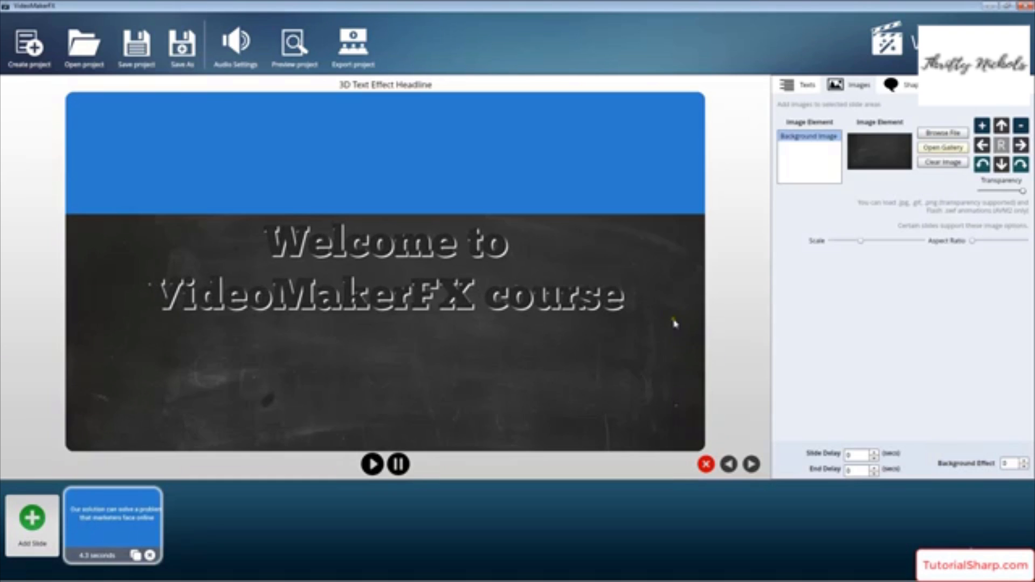
Step: Move the blackboard background image upward in repeated small increments to cover more of the slide's blue area
click(1001, 125)
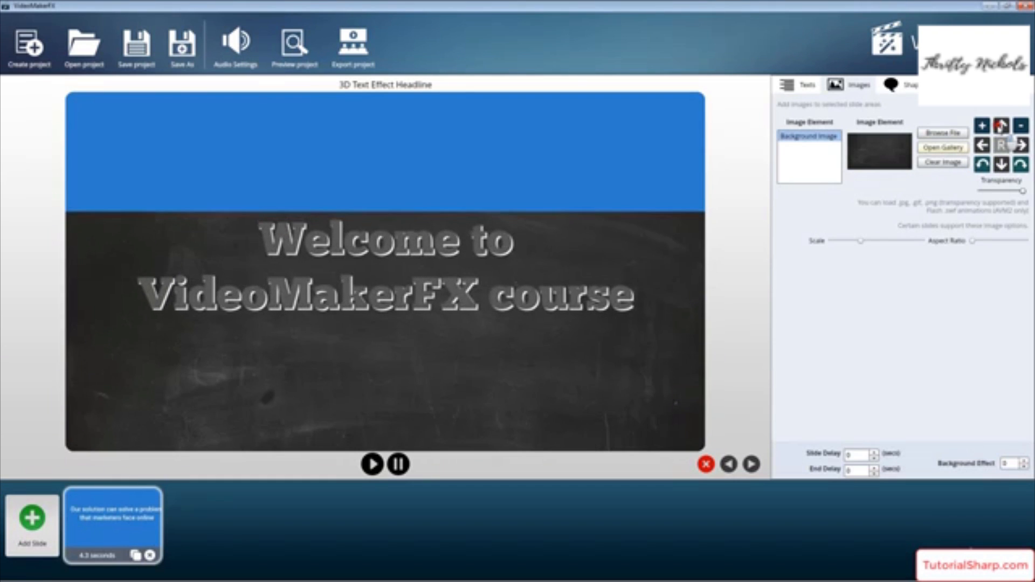
click(1001, 126)
click(1001, 126)
click(1001, 125)
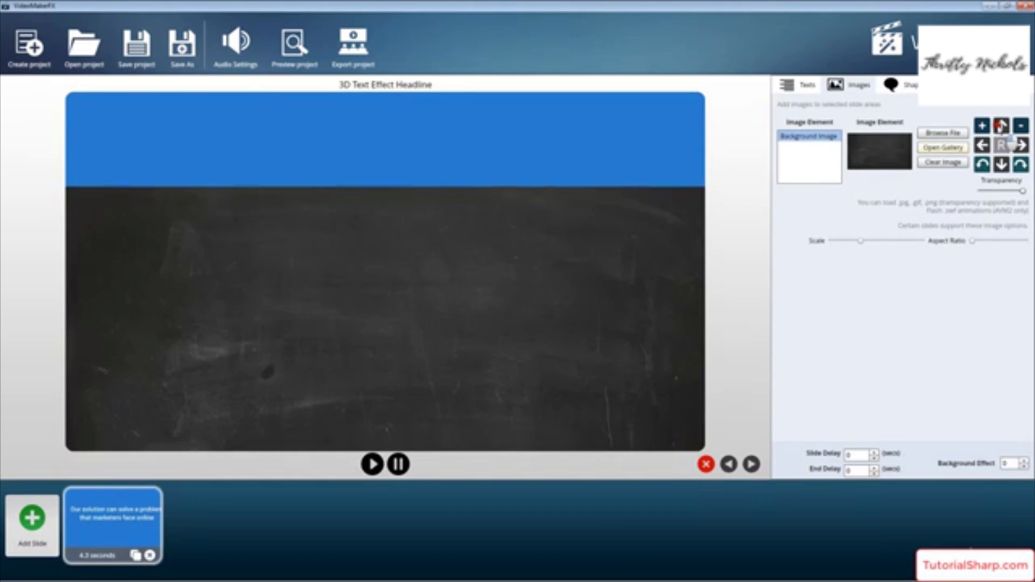
click(1001, 126)
click(1001, 126)
click(1001, 125)
click(1001, 125)
click(1001, 125)
click(1001, 126)
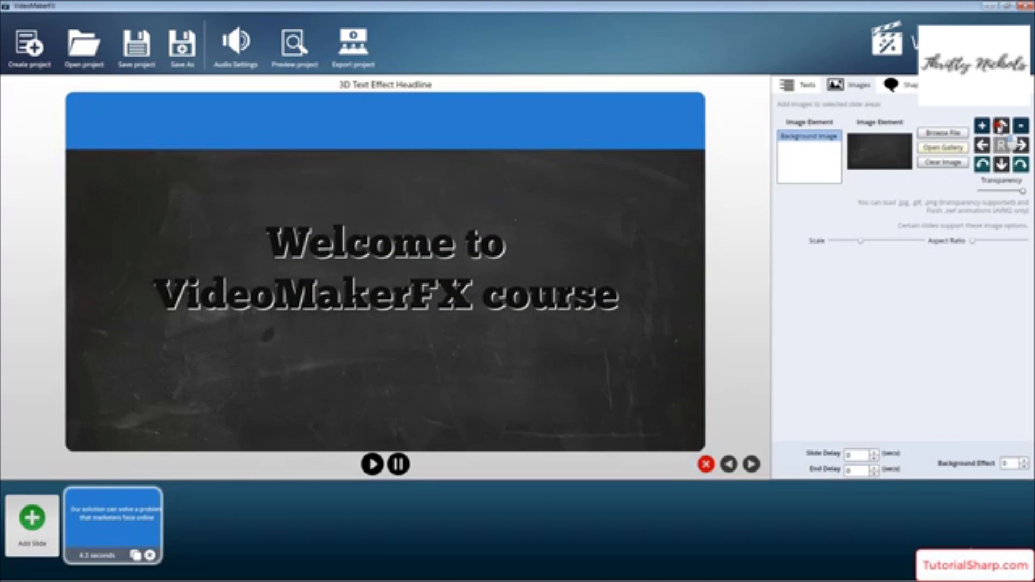
click(1001, 126)
click(1001, 125)
click(1000, 125)
click(1001, 125)
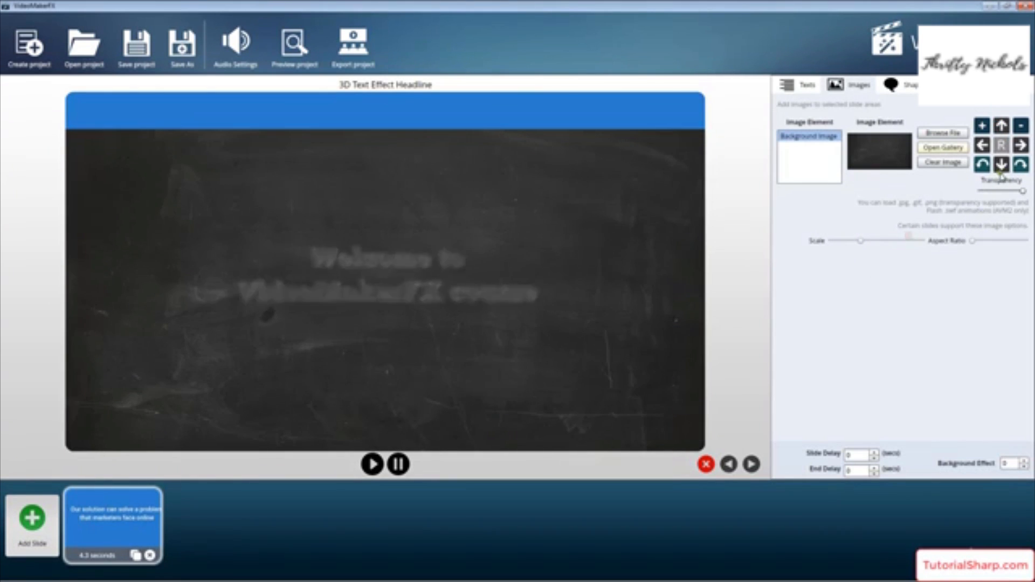
Step: Try enlarging and shrinking the blackboard image, leaving it slightly enlarged so it spans the slide's full width
click(982, 126)
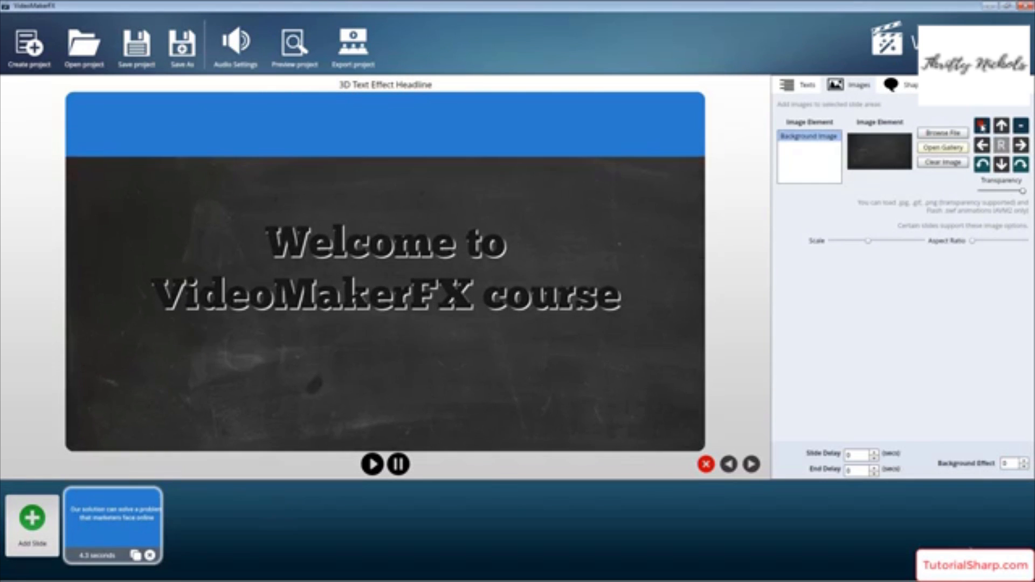
click(1021, 127)
click(1021, 127)
click(1022, 127)
click(1021, 126)
click(1021, 127)
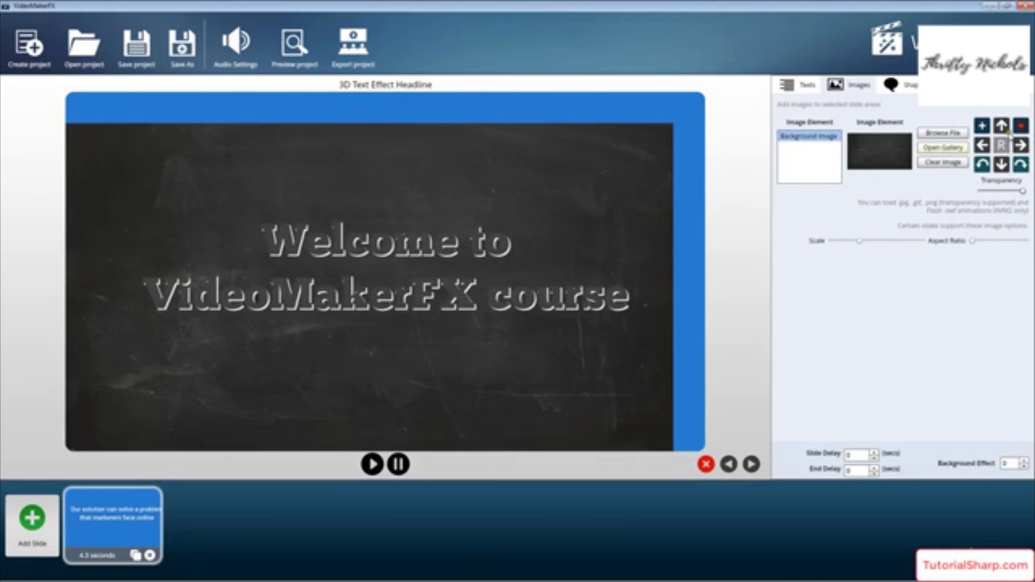
click(982, 126)
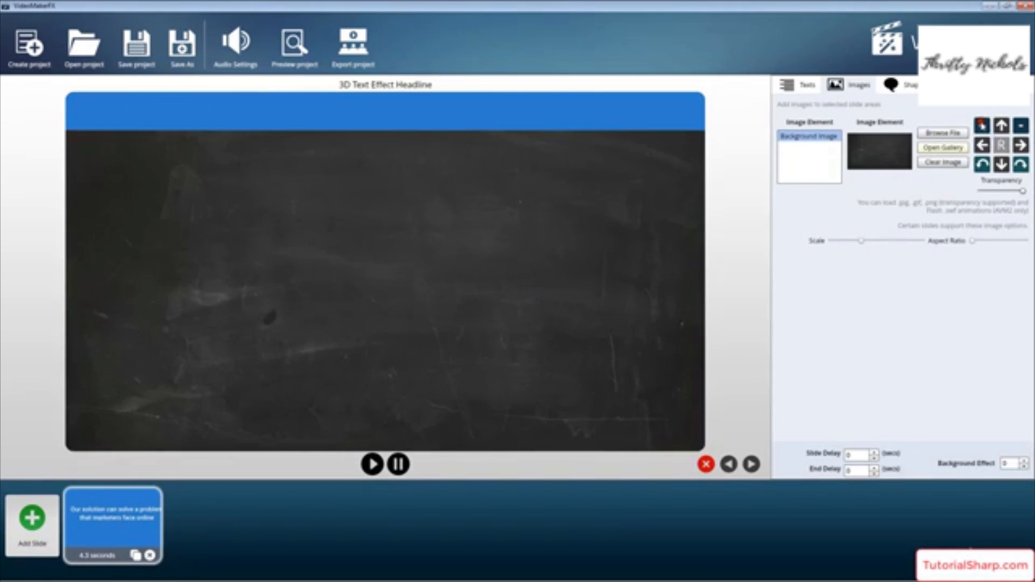
Step: Move the enlarged blackboard image further up until it covers the whole top edge of the slide
click(1002, 125)
click(1002, 126)
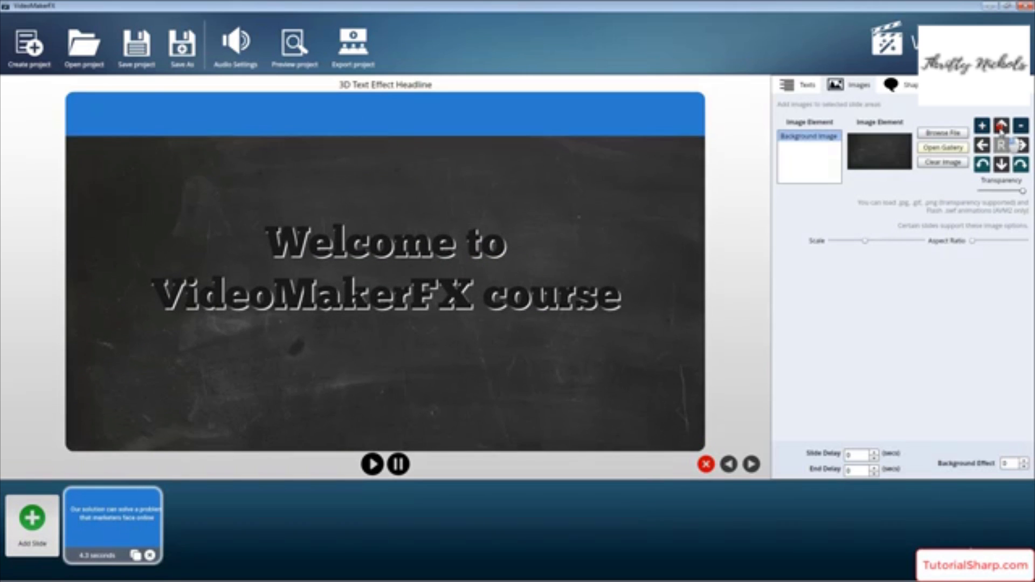
click(1001, 126)
click(1002, 126)
click(1001, 125)
click(1002, 126)
click(1001, 126)
click(1002, 126)
click(1002, 126)
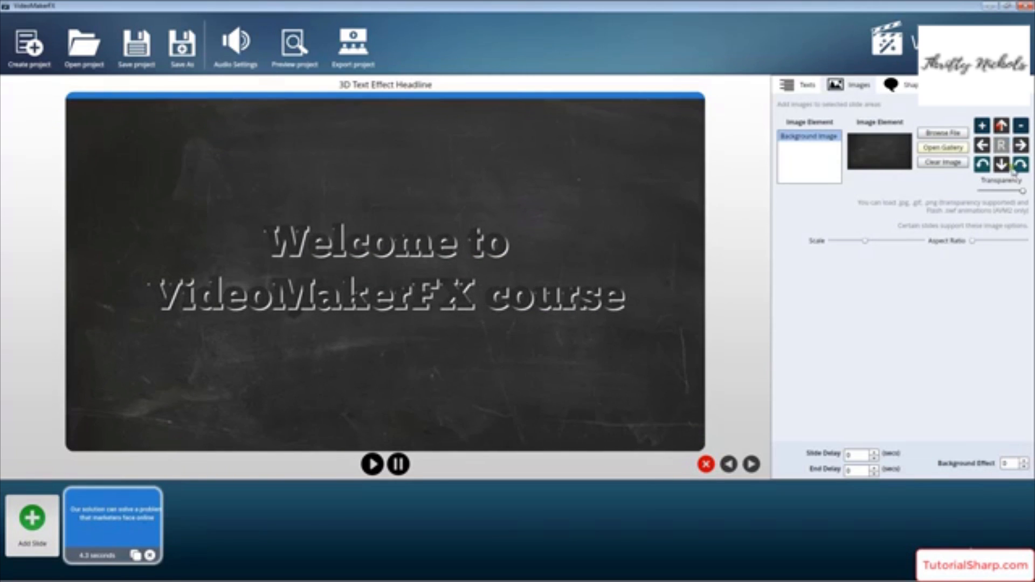
click(1002, 127)
click(1001, 127)
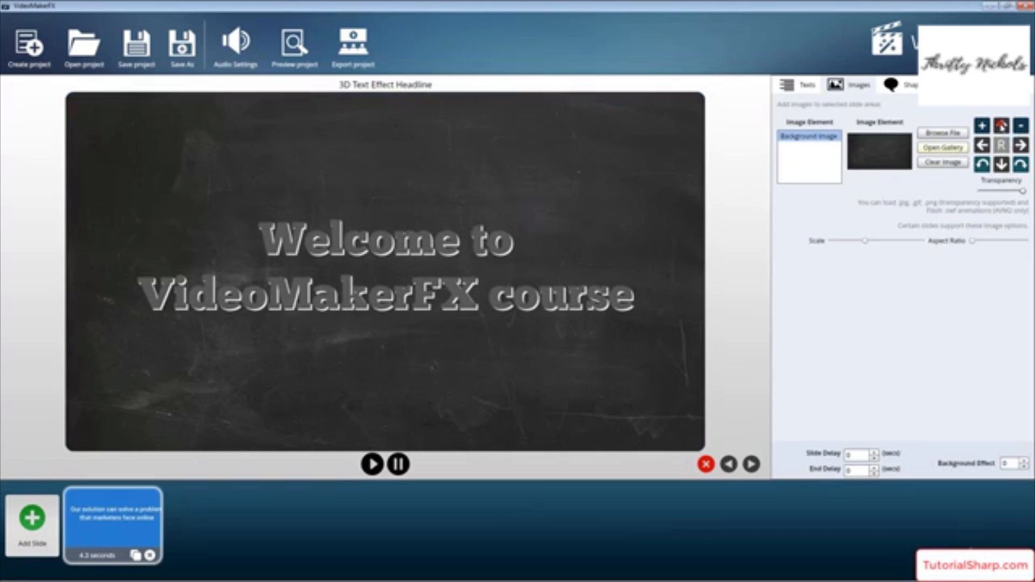
Step: Test rotating the blackboard image clockwise and back, try its transparency control, and nudge the image slightly upward
click(1020, 165)
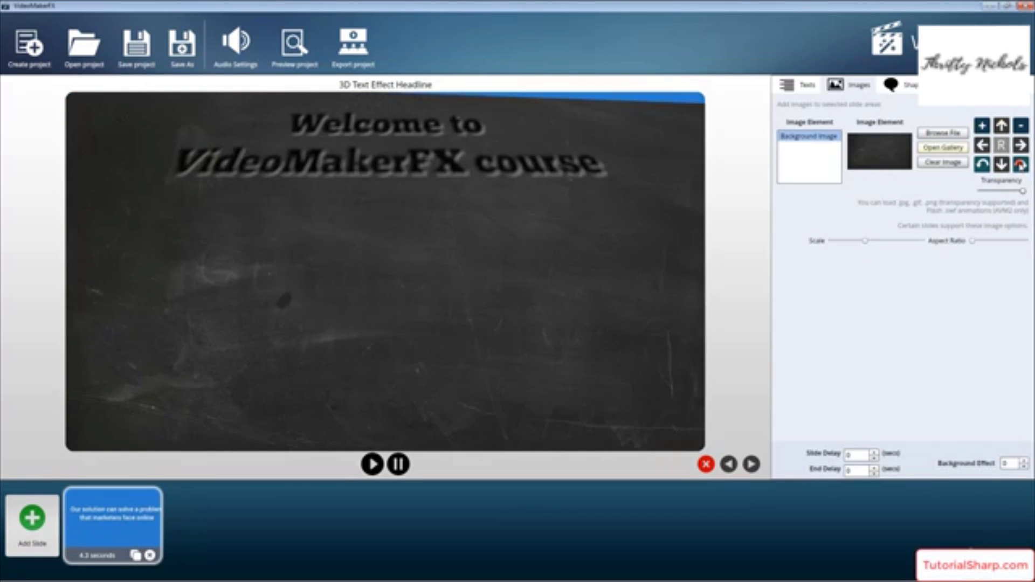
click(982, 166)
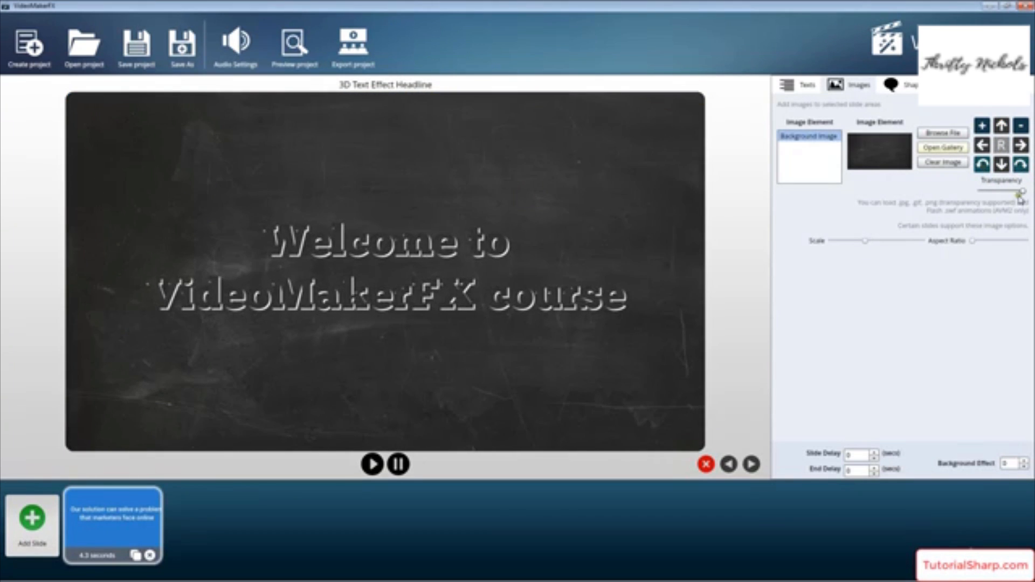
mouse_move(1022, 192)
mouse_down()
mouse_move(981, 192)
mouse_move(1022, 190)
mouse_up()
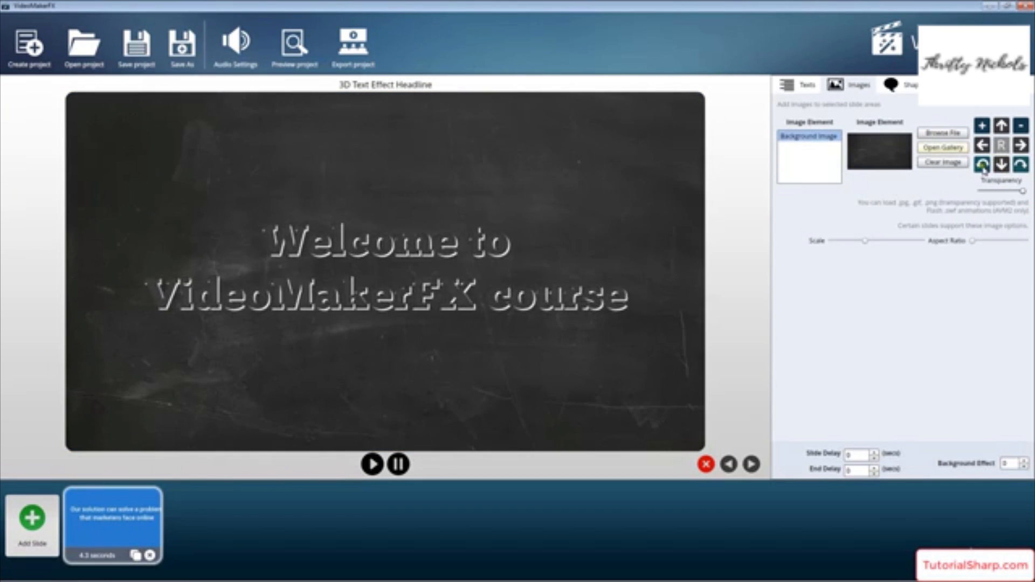
click(1001, 127)
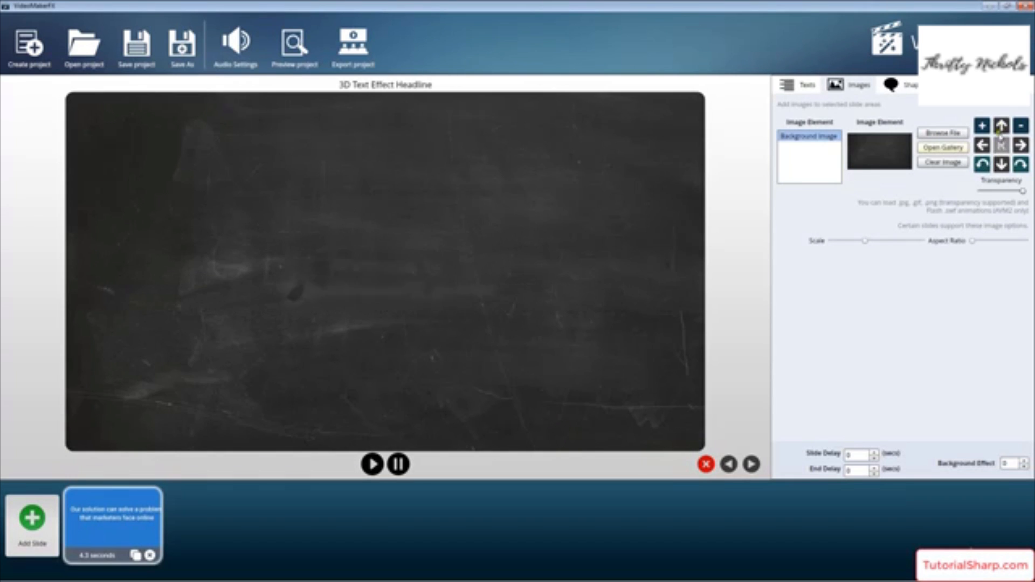
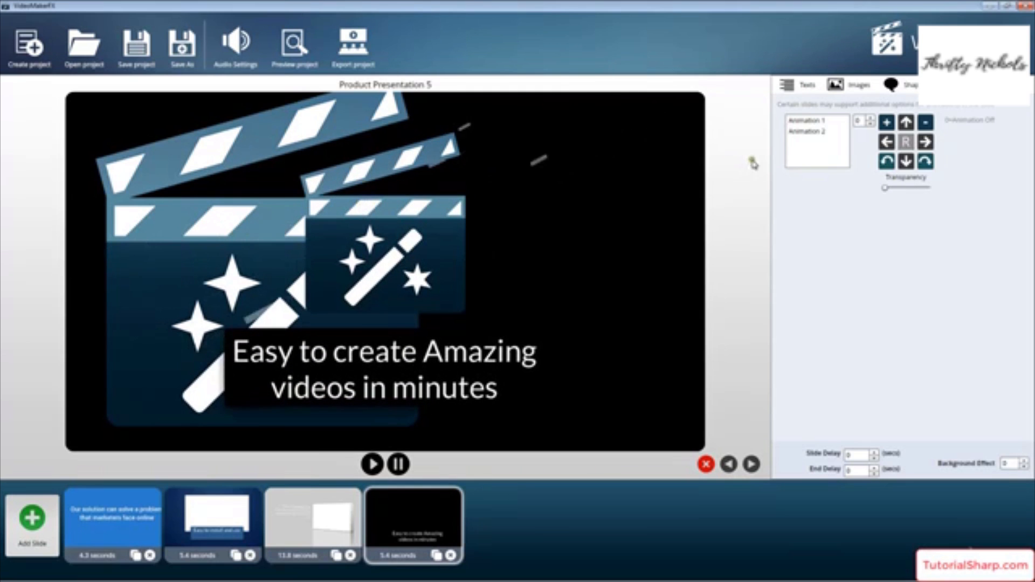
Step: Check the text settings of the Product Presentation 5 slide and remove that slide from the project
click(797, 83)
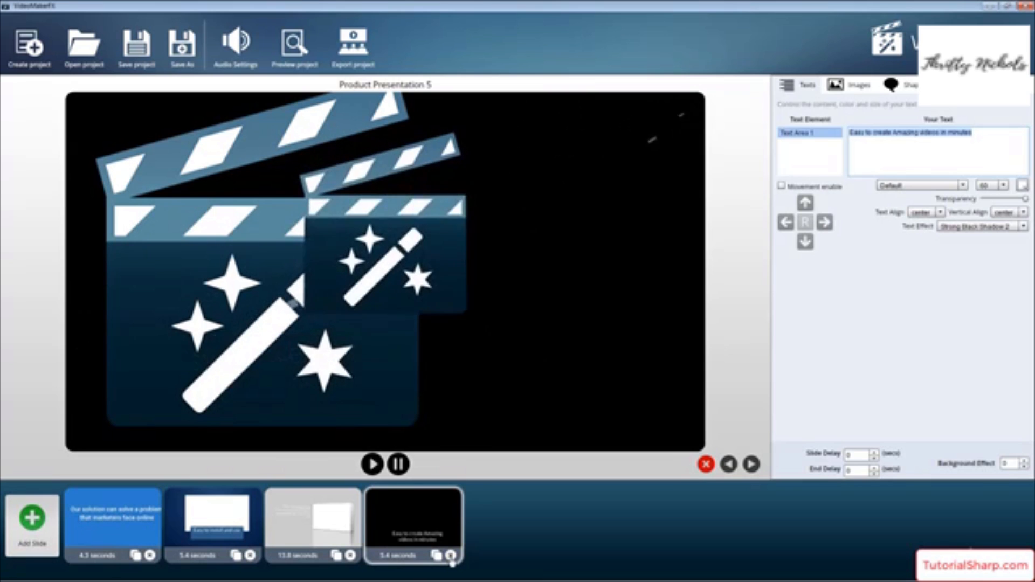
click(451, 557)
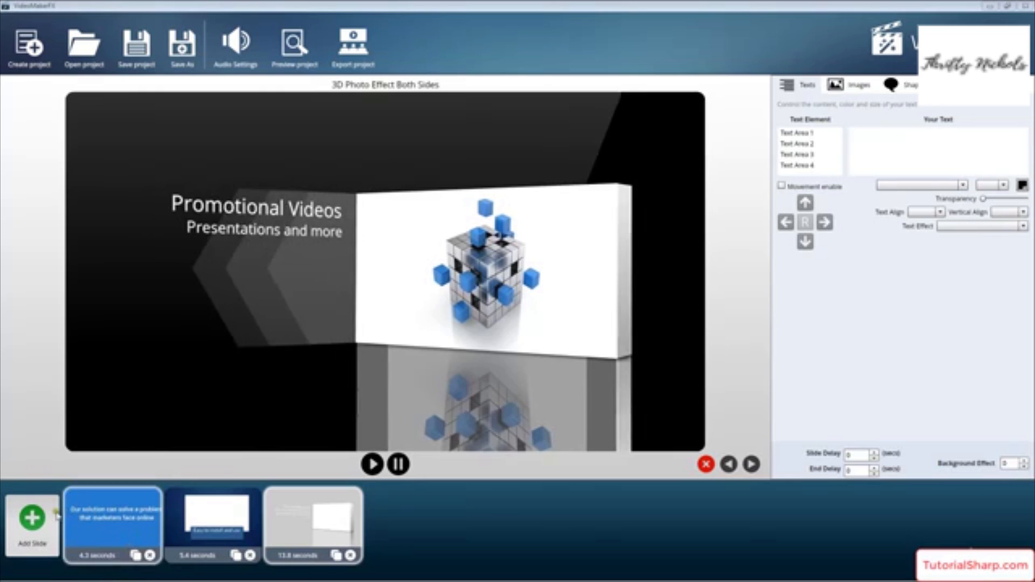
Step: Preview several layouts of the Whiteboard Set I theme in the slide library, including Slides 1, 2, 3 and 8
click(36, 519)
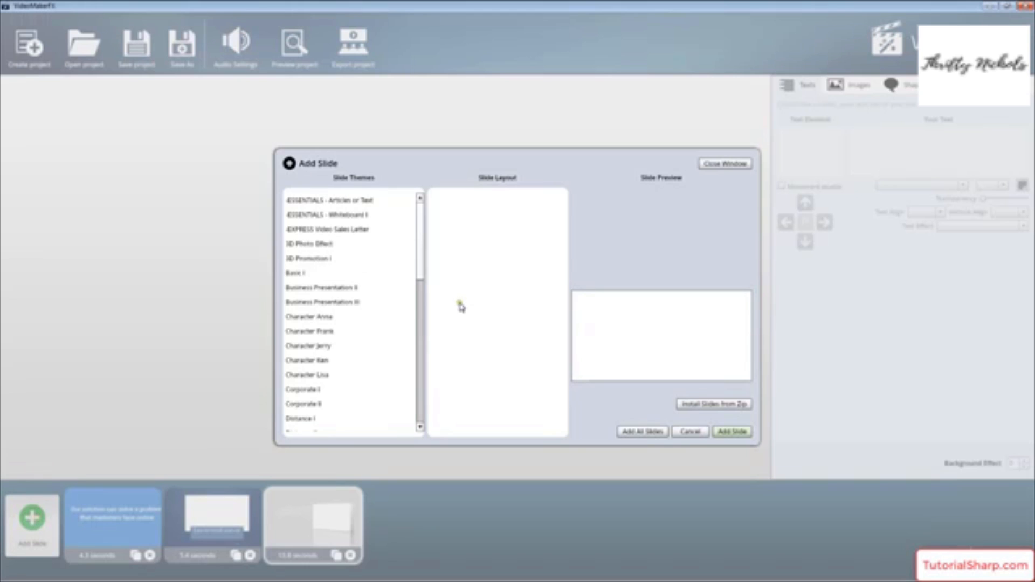
drag(423, 256, 402, 368)
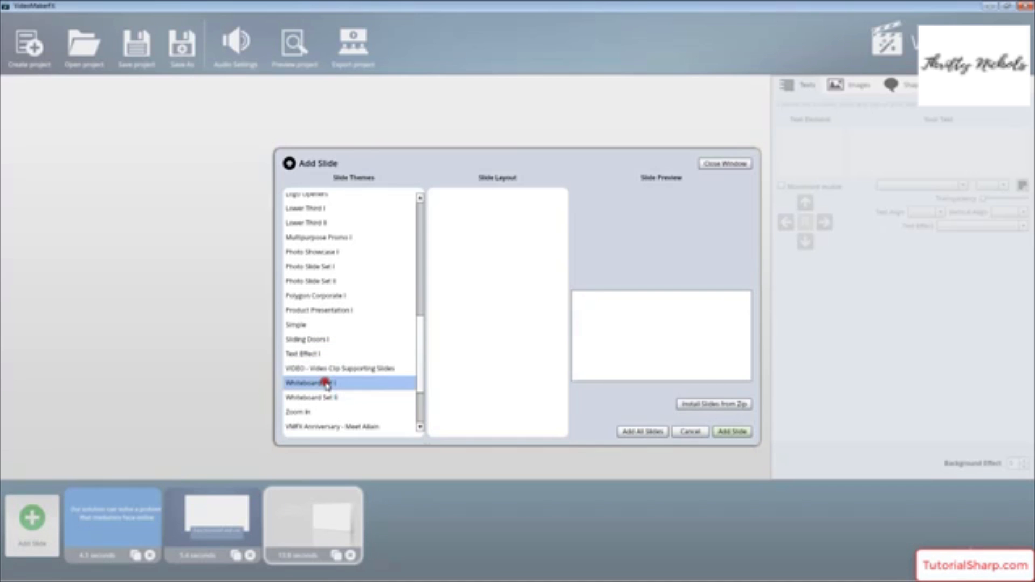
click(459, 201)
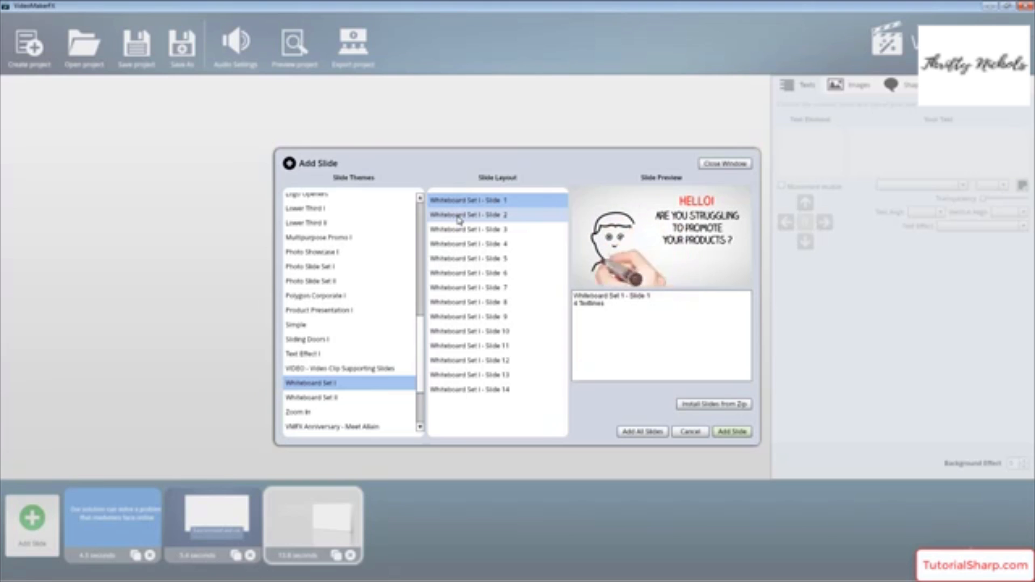
click(464, 214)
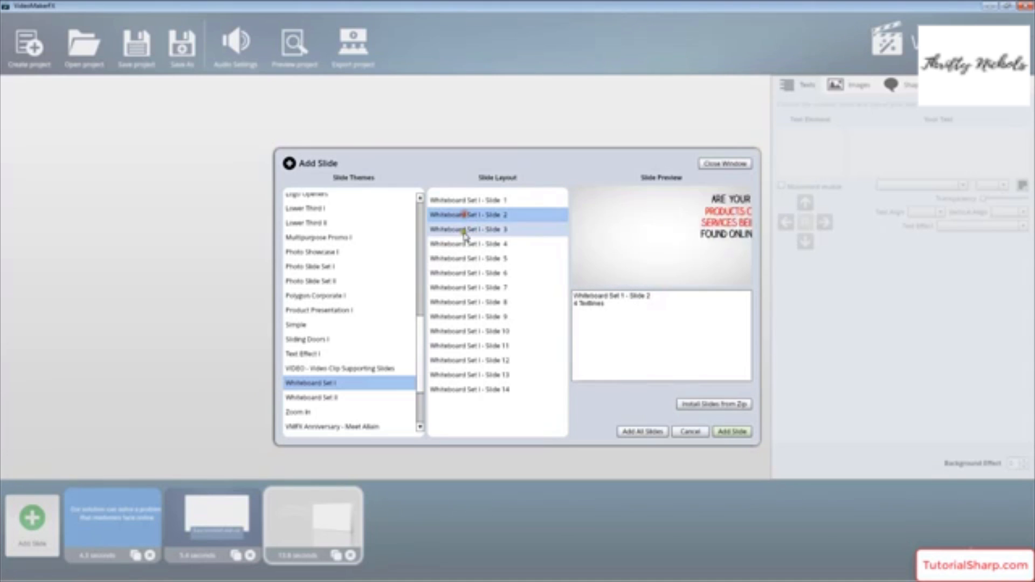
click(465, 230)
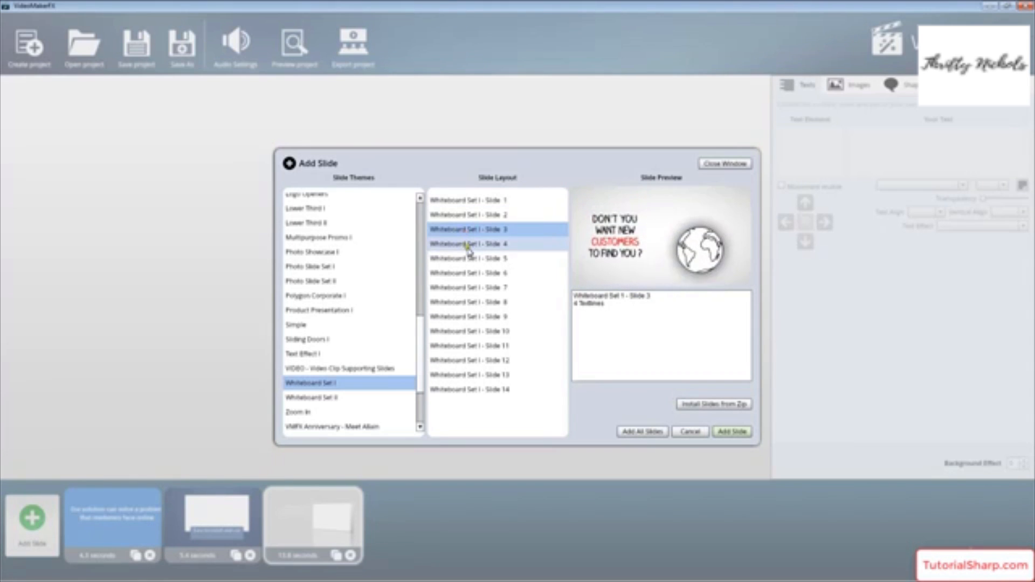
click(466, 245)
click(477, 302)
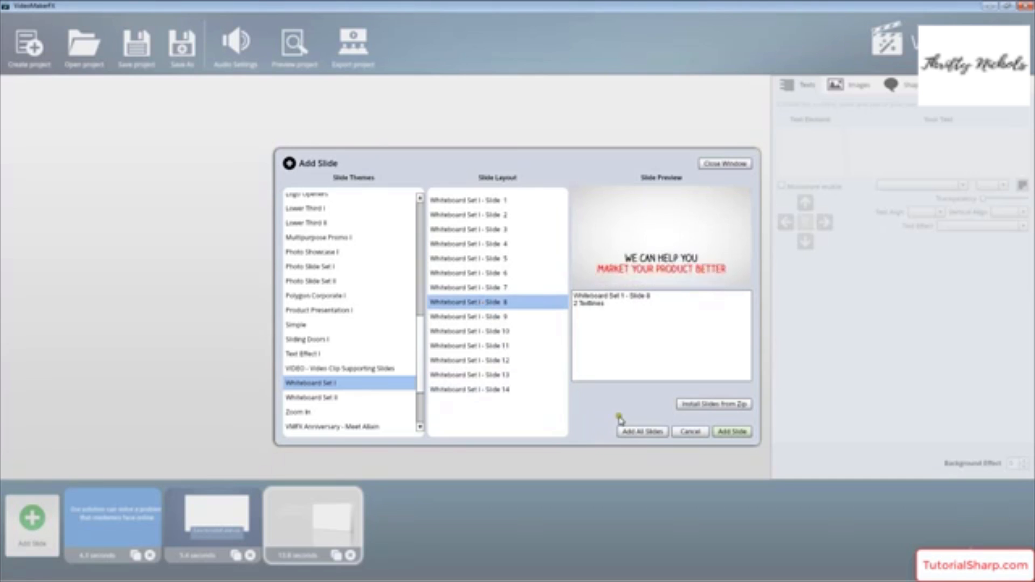
Step: Preview Slides 1 and 3 of the Whiteboard Set II theme and add all of that theme's slides to the project
click(329, 397)
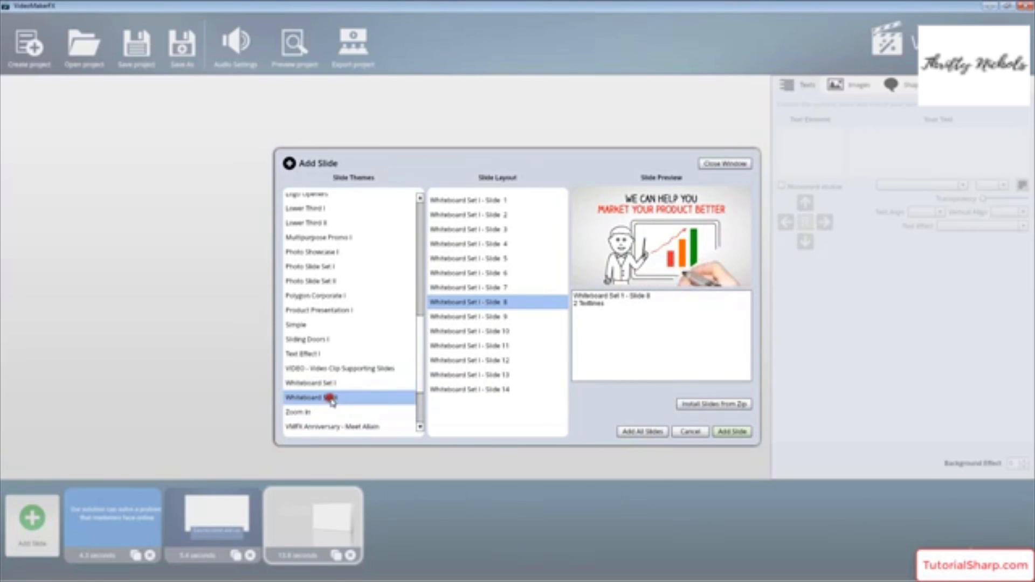
click(506, 200)
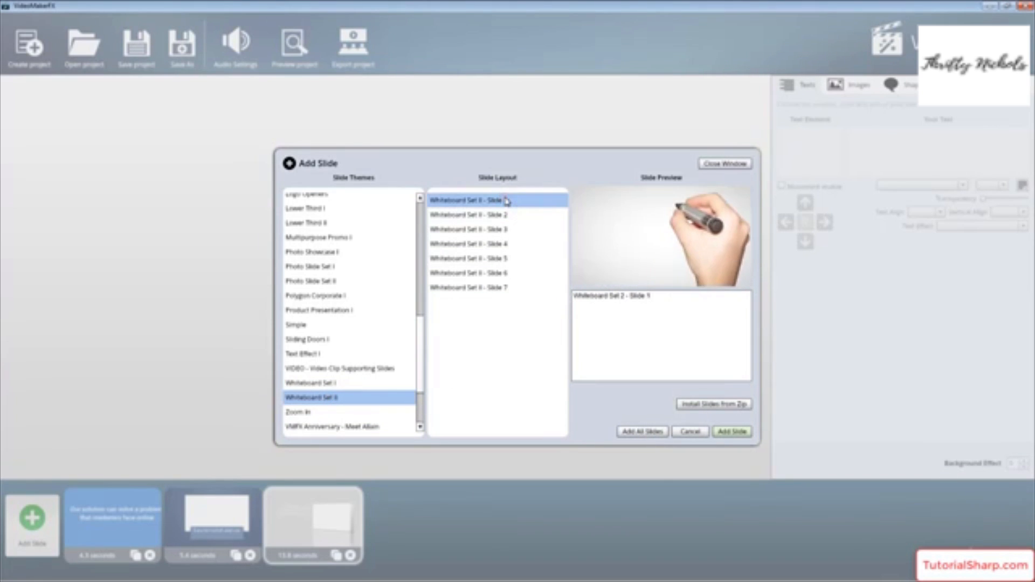
click(493, 231)
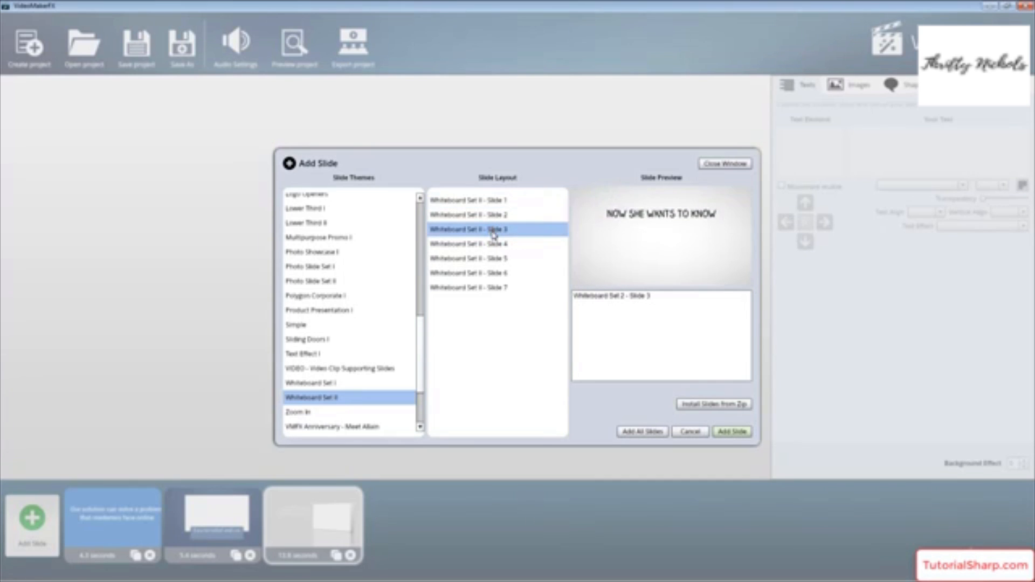
click(502, 201)
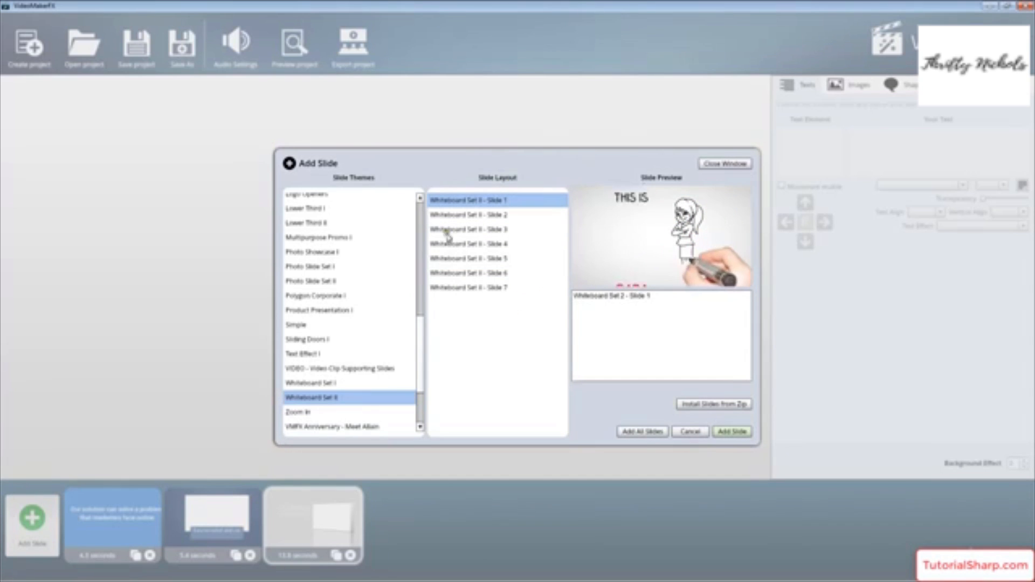
click(638, 435)
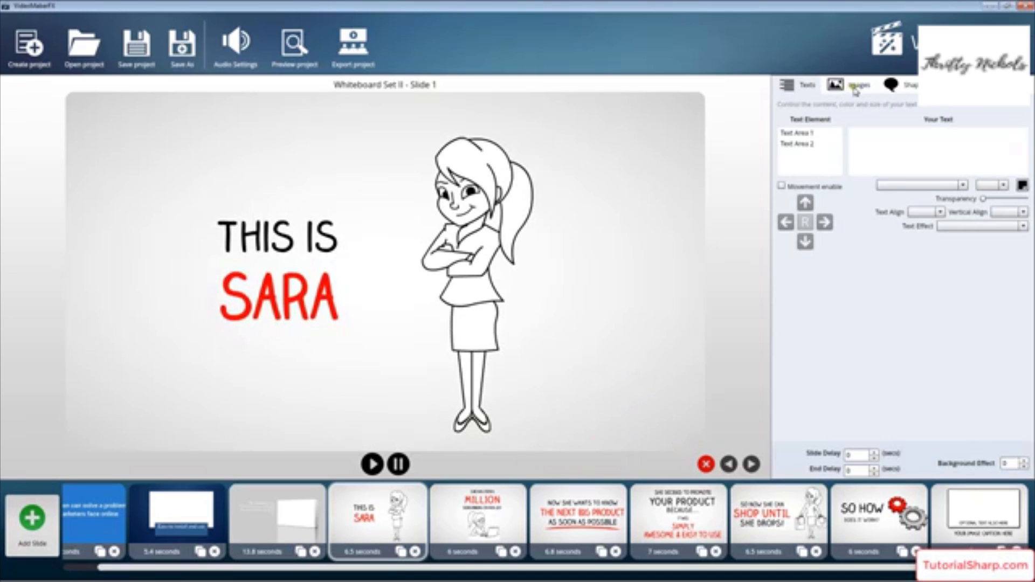
Step: Try different Animation 1 numbers on Whiteboard Set II - Slide 1, stepping up through the arrow animations and back down
click(845, 89)
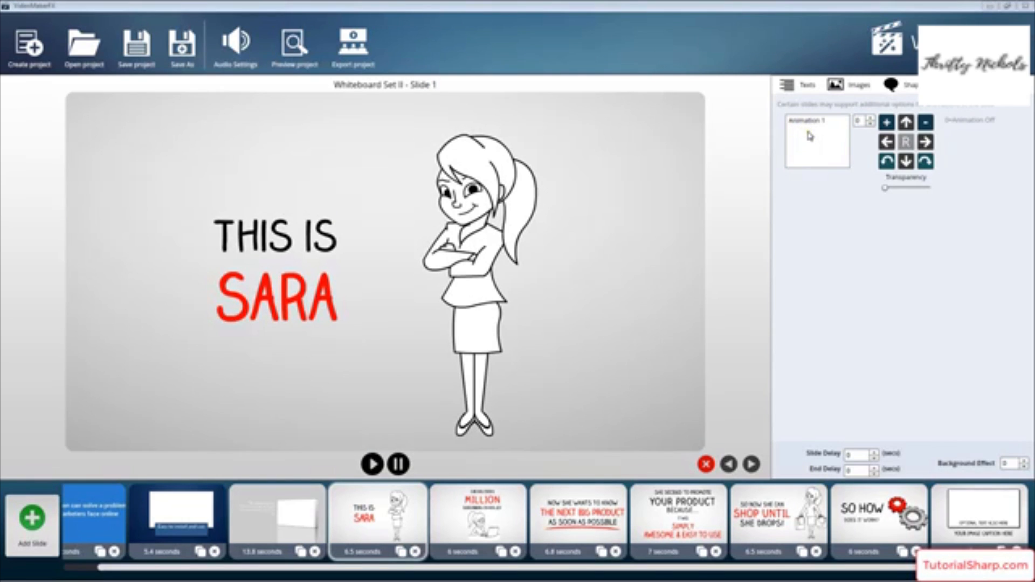
click(869, 124)
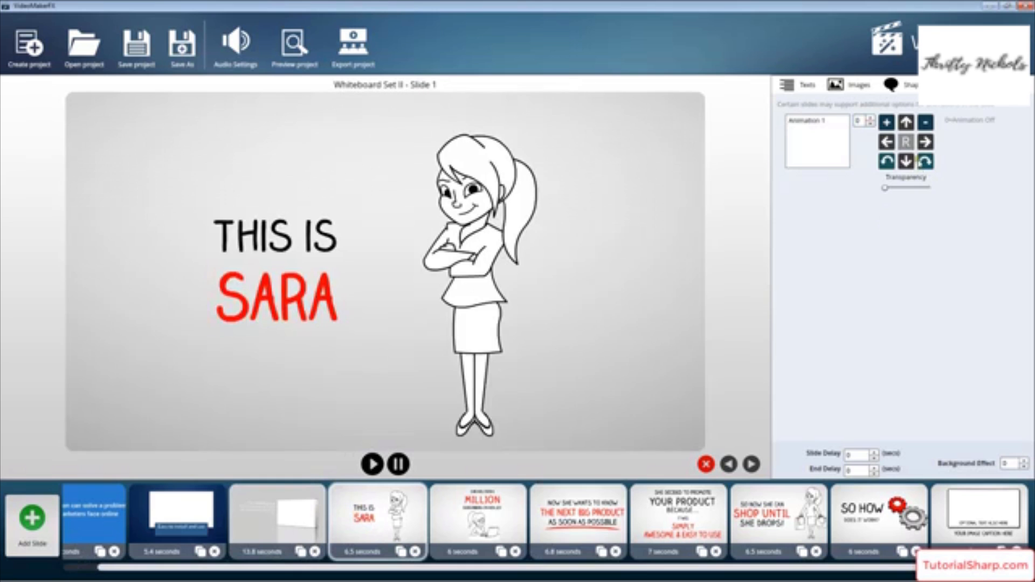
click(875, 118)
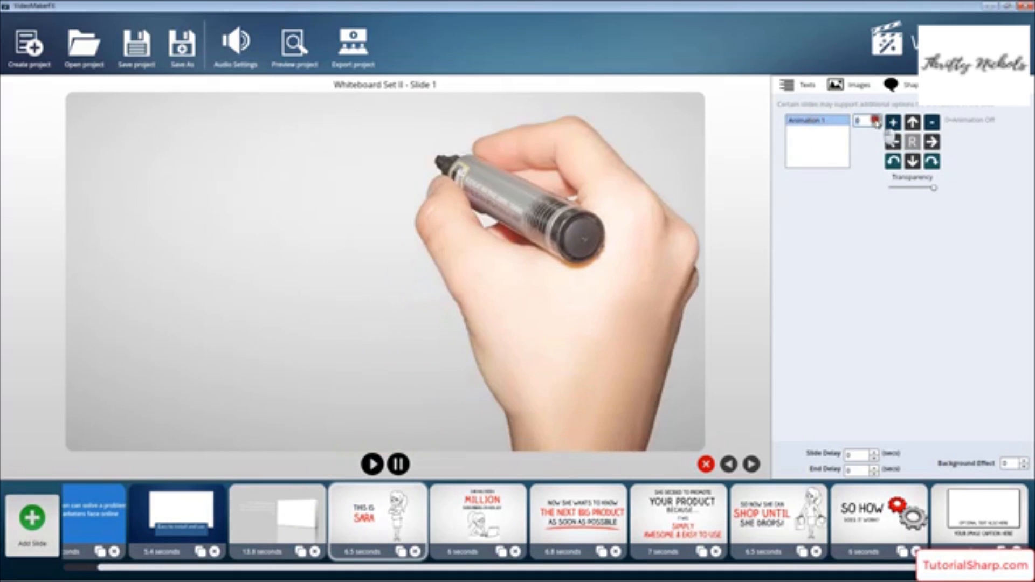
click(876, 119)
click(876, 125)
click(876, 125)
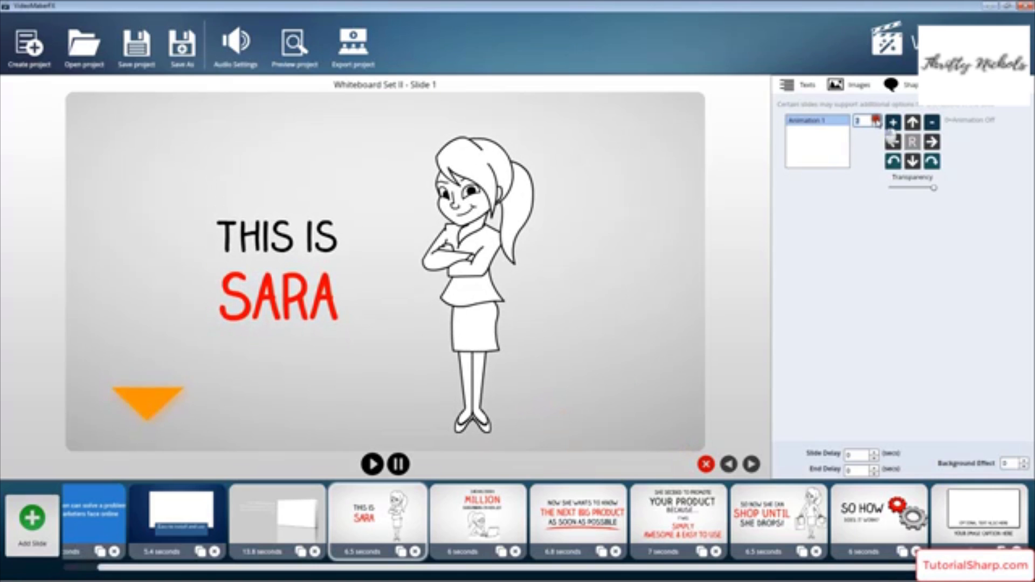
click(876, 119)
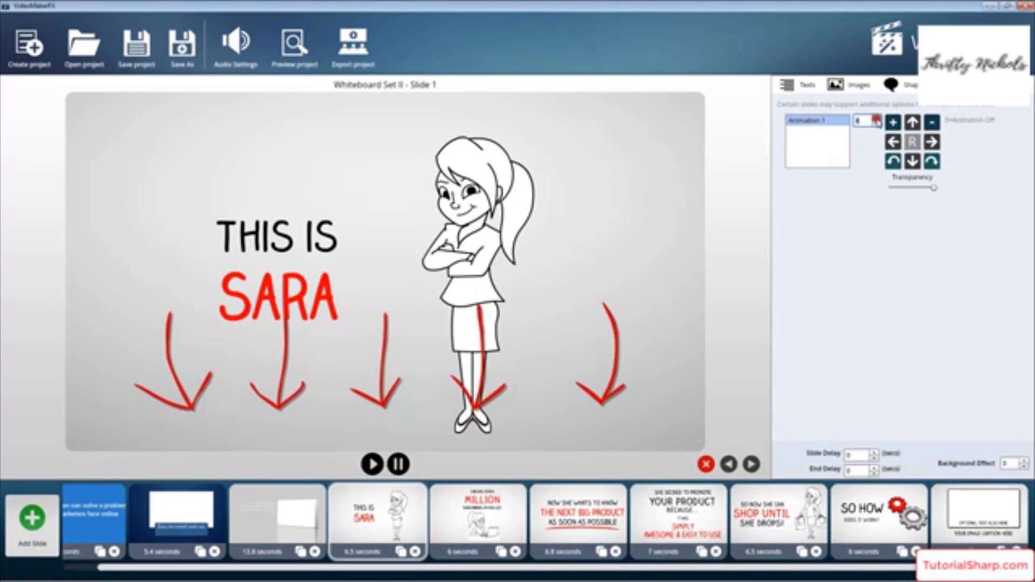
click(877, 125)
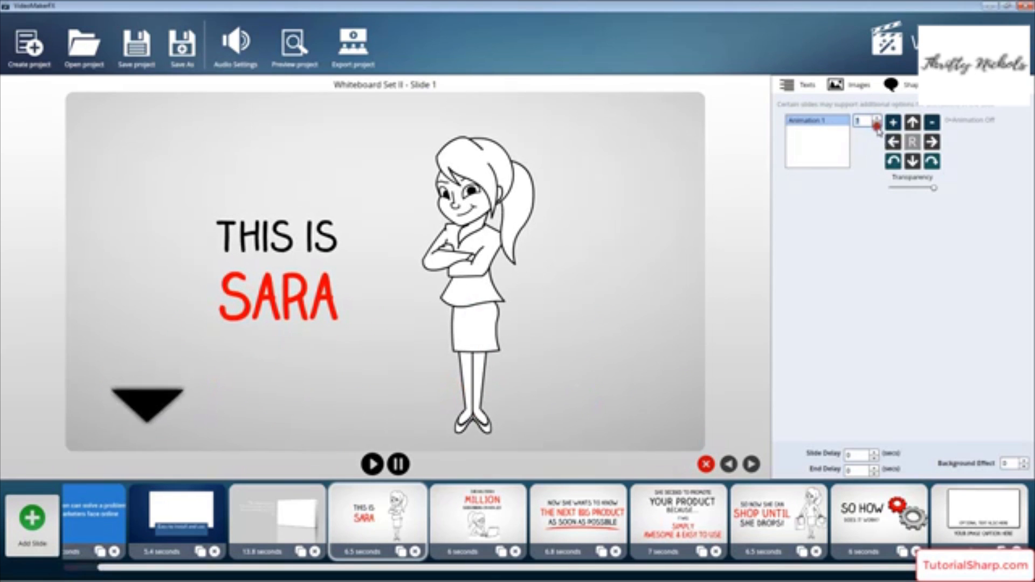
Step: Try Animation 1 on Whiteboard Set II - Slide 7 and Slide 4, returning the animation number to 0
click(977, 506)
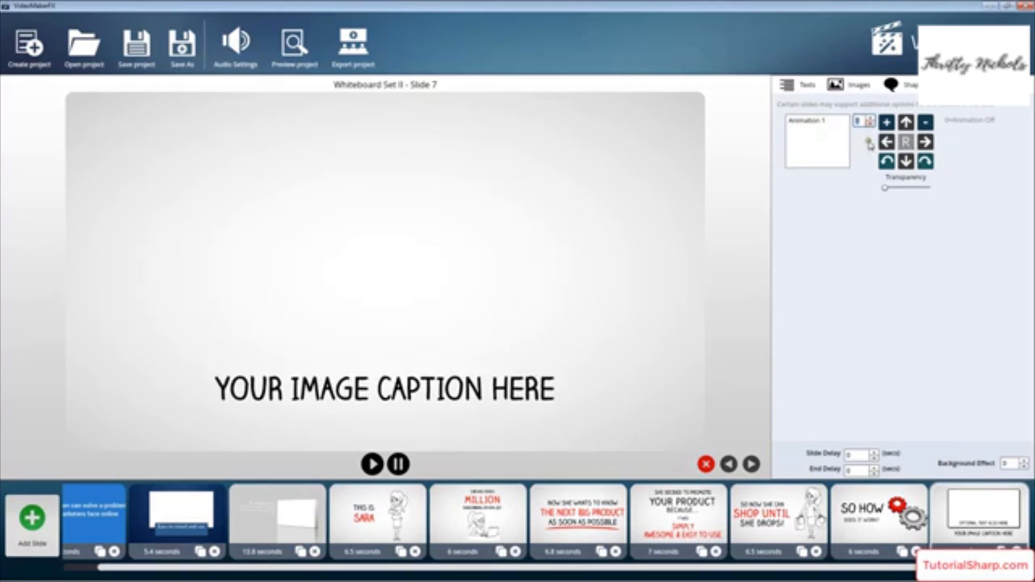
click(833, 122)
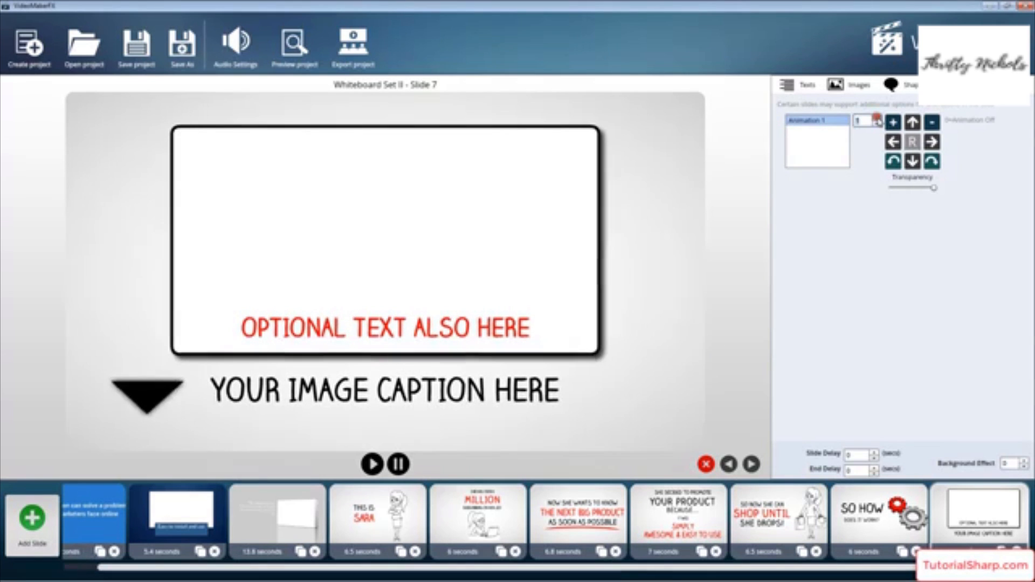
click(661, 522)
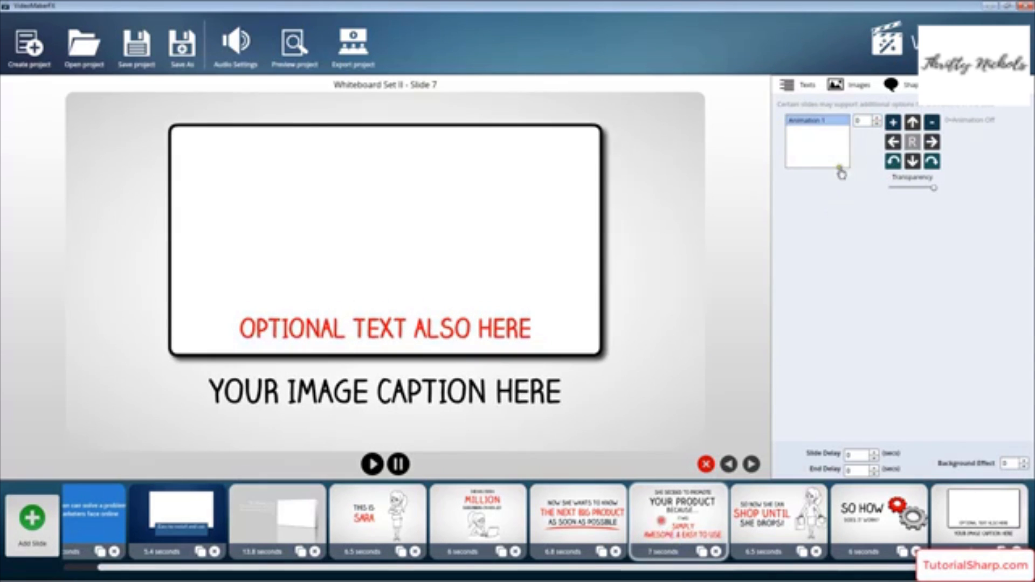
click(812, 122)
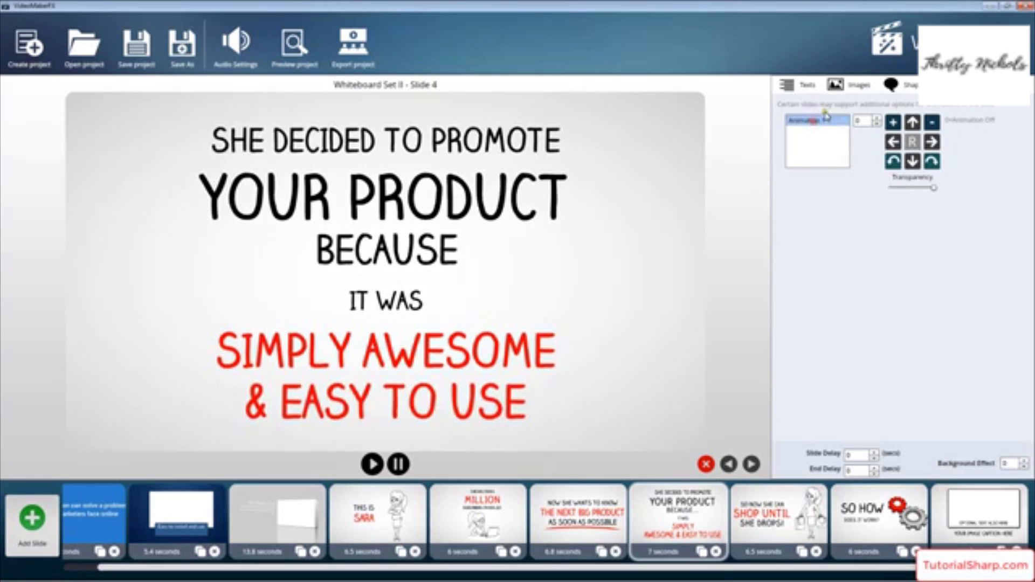
click(876, 118)
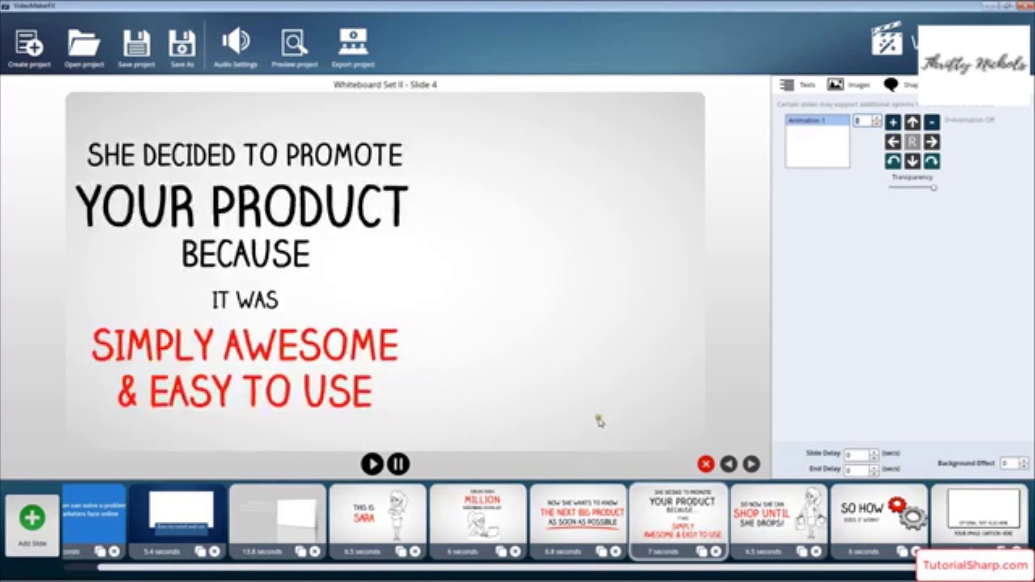
click(877, 124)
Step: Replace the text of Text Area 1 on Whiteboard Set II - Slide 1 with "Create a video in"
click(377, 516)
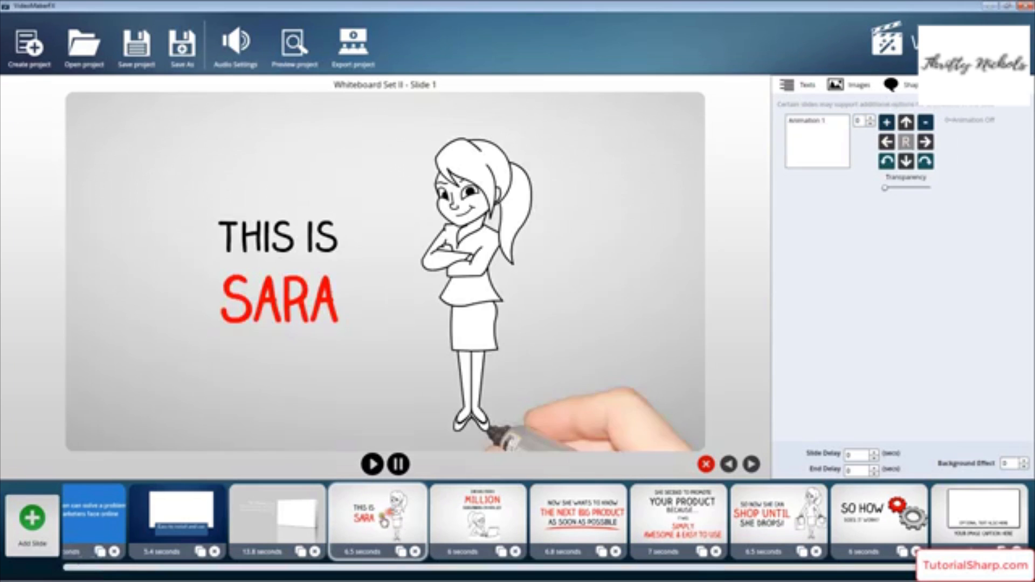
click(805, 86)
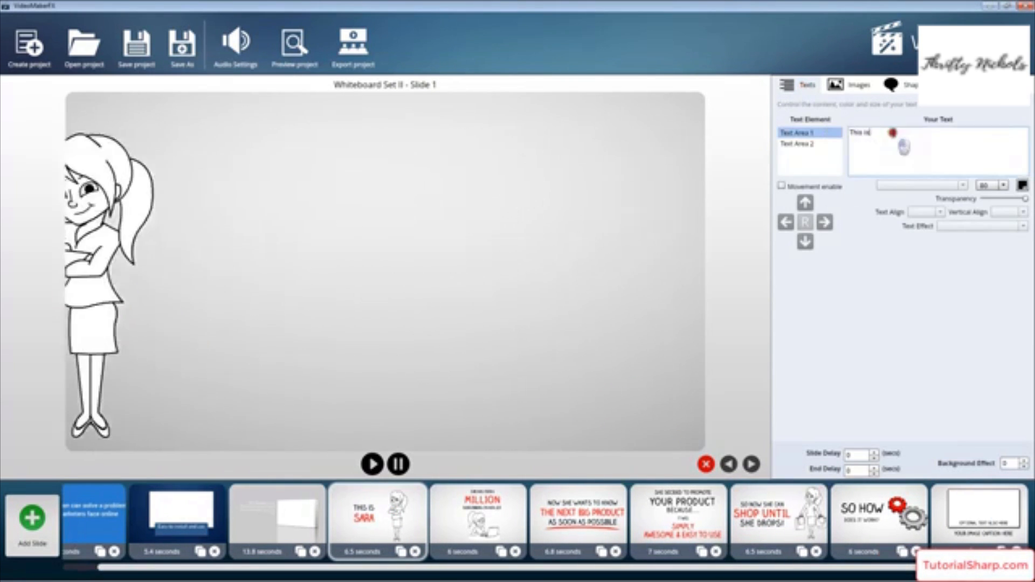
key(BackSpace)
key(BackSpace)
key(BackSpace)
key(BackSpace)
key(BackSpace)
key(BackSpace)
key(BackSpace)
text(Create)
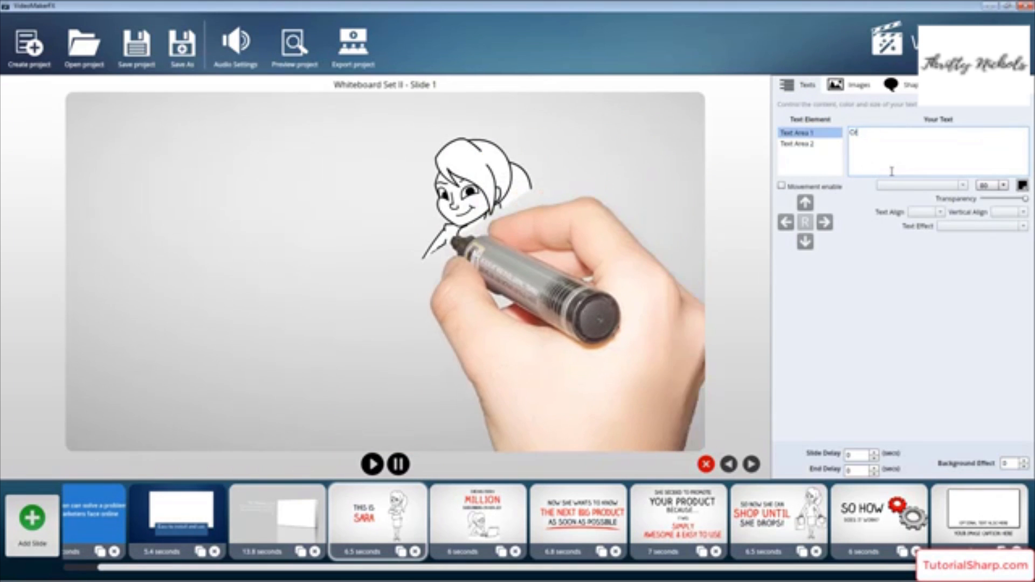
text( a v)
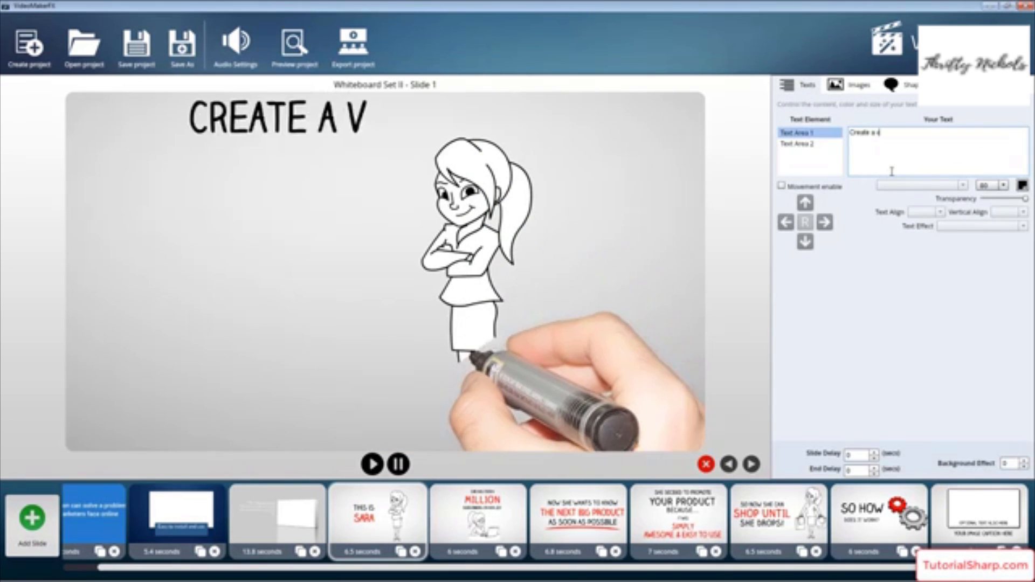
text(ideo in)
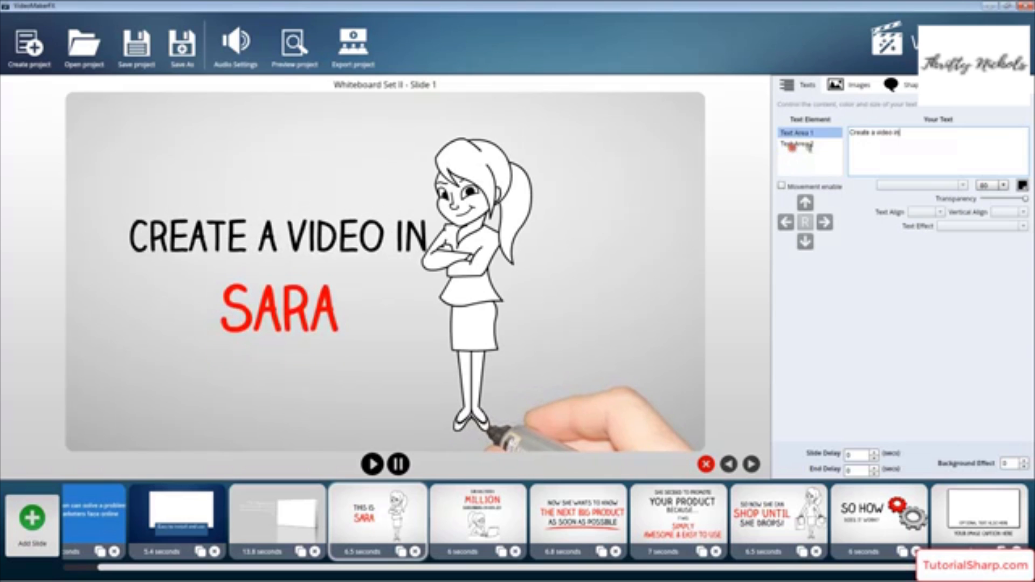
Step: Change Text Area 2 of the same slide to "5 minutes" and look briefly at Whiteboard Set II - Slide 2
click(797, 144)
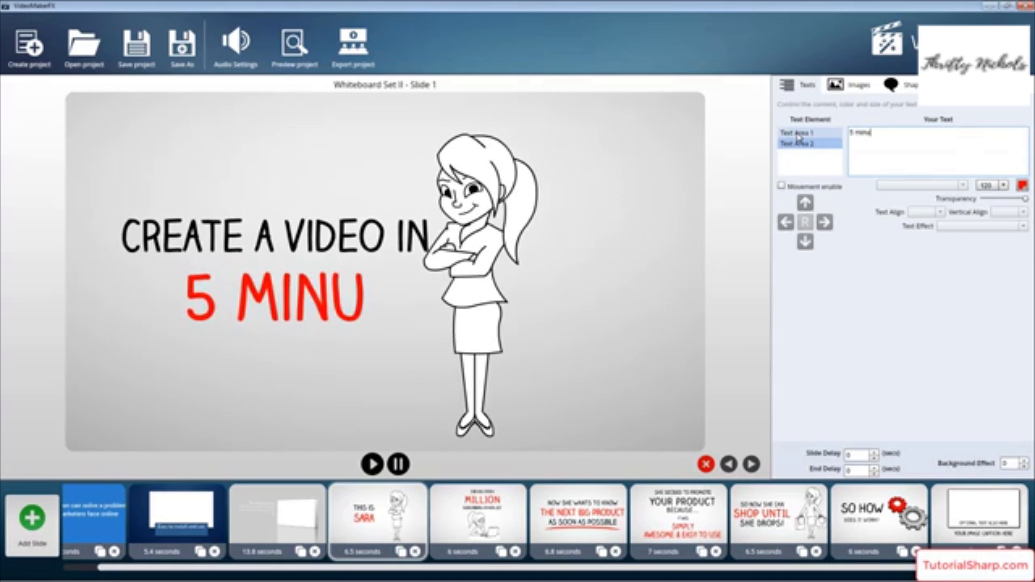
text(5 minutes)
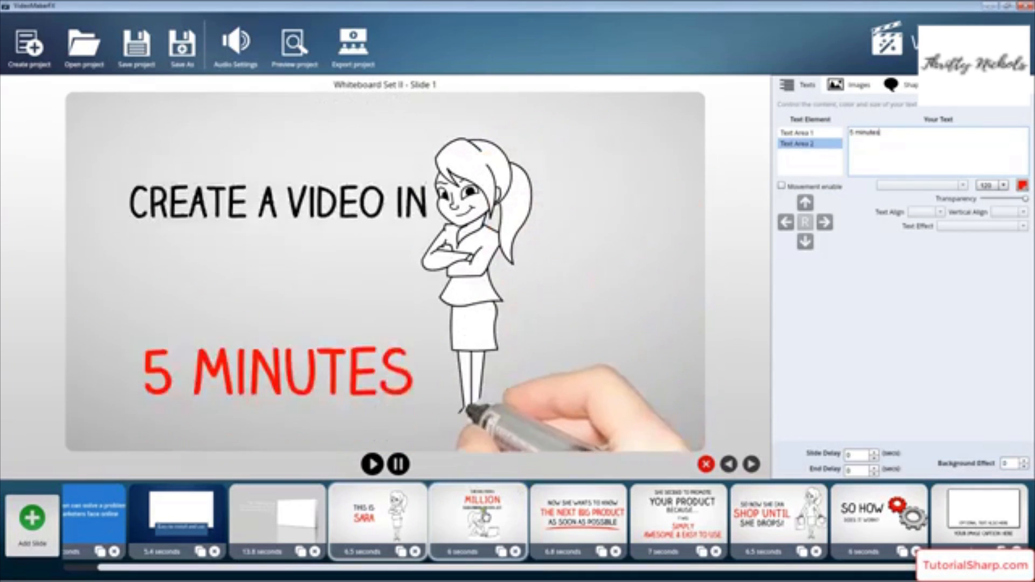
click(483, 513)
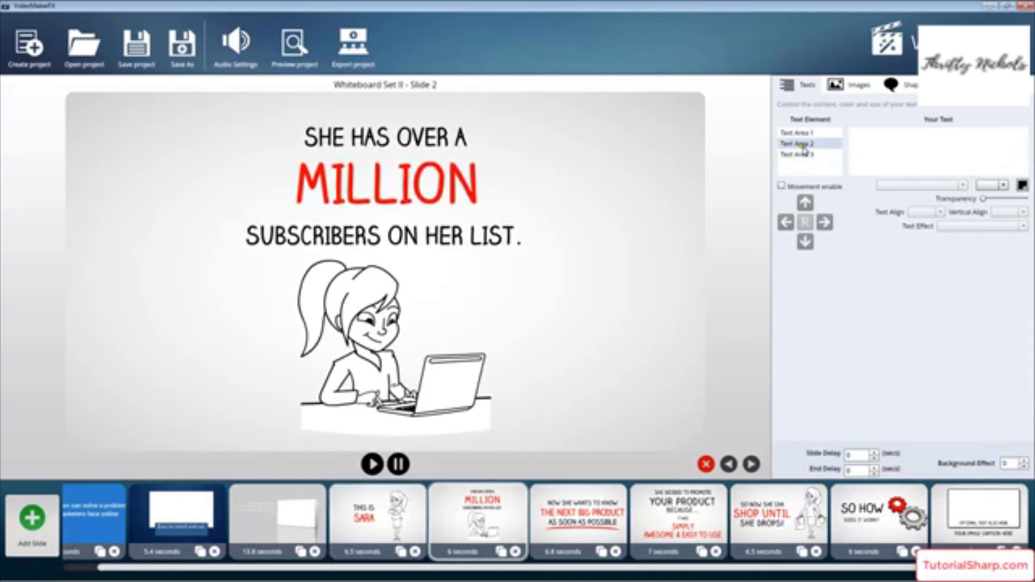
click(728, 463)
Step: Check the image options of Whiteboard Set II - Slide 1 and try turning its Shape BG element on and off
click(857, 86)
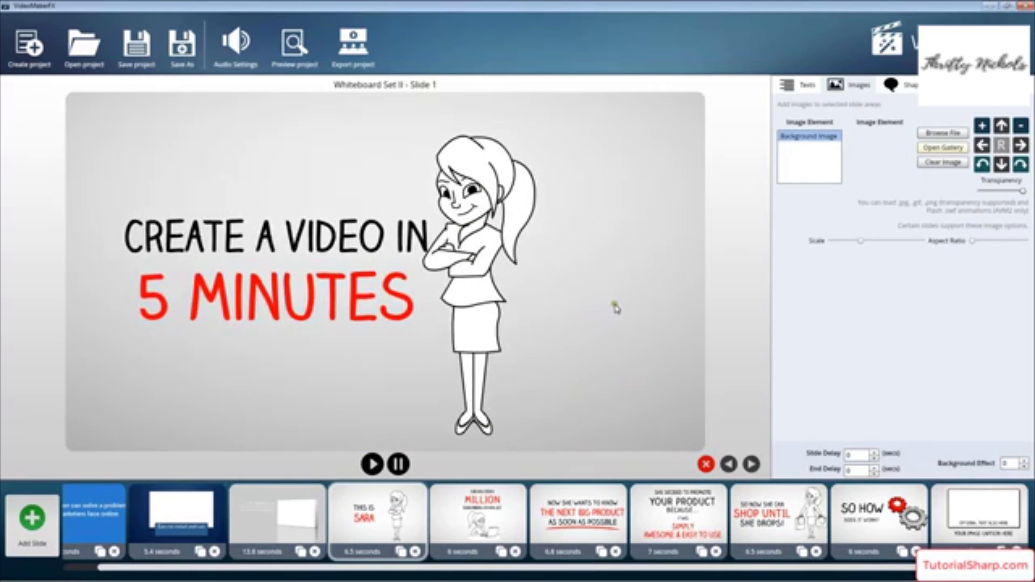
click(911, 86)
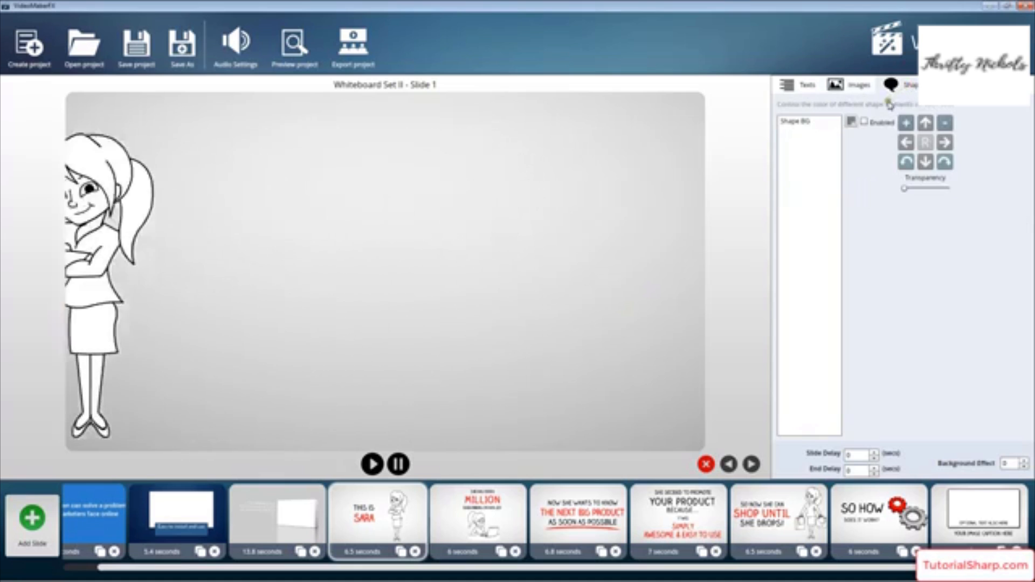
click(864, 122)
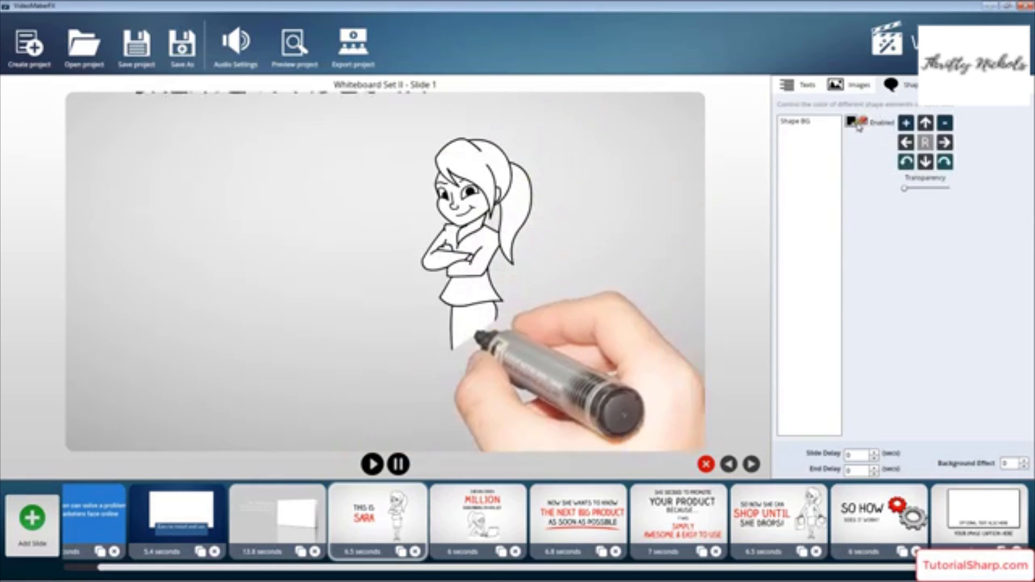
click(851, 120)
click(850, 149)
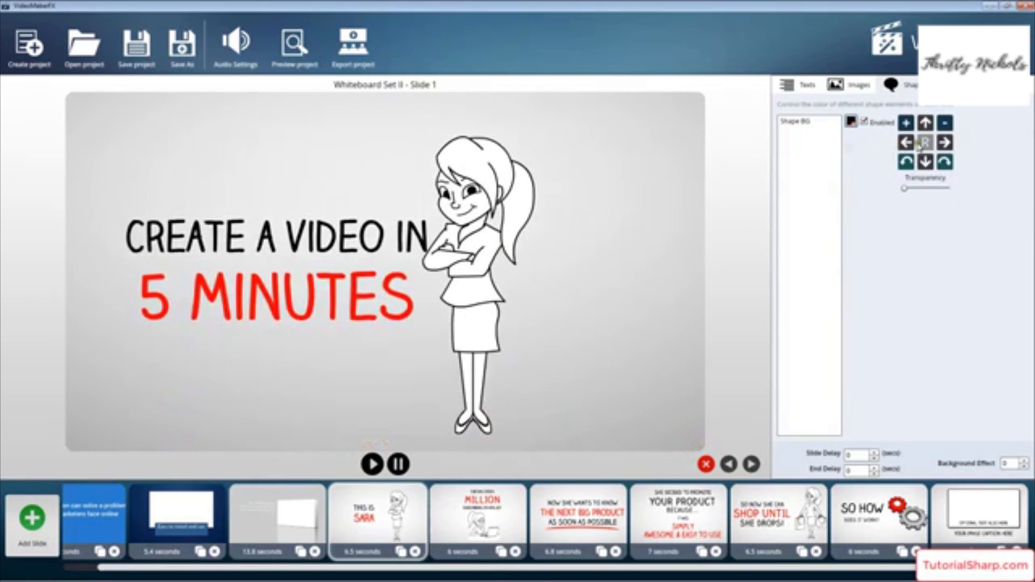
click(864, 122)
click(830, 125)
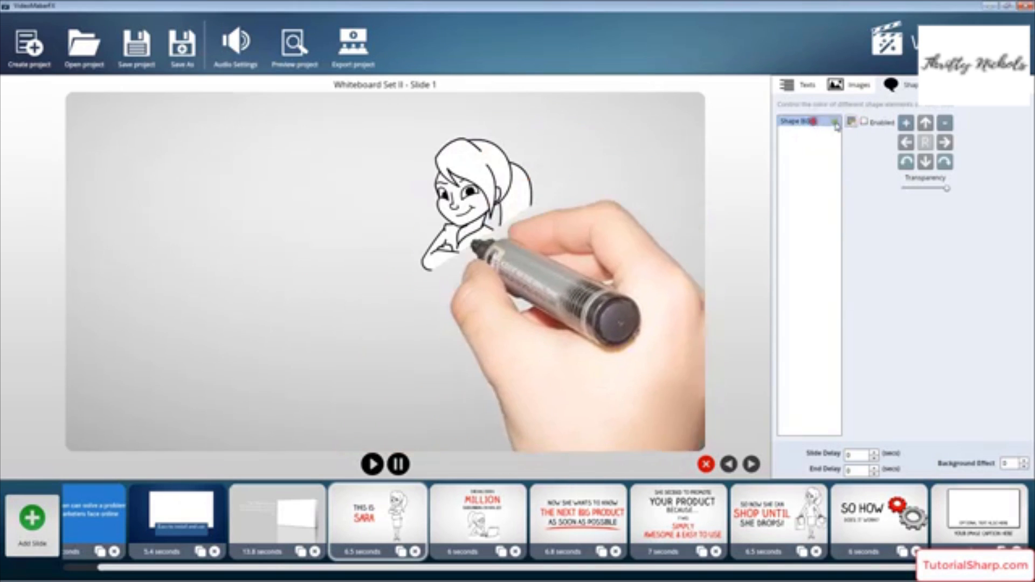
Step: Try the Shape BG element of Slide 1 in black and another palette colour, ending with the shape disabled
click(864, 123)
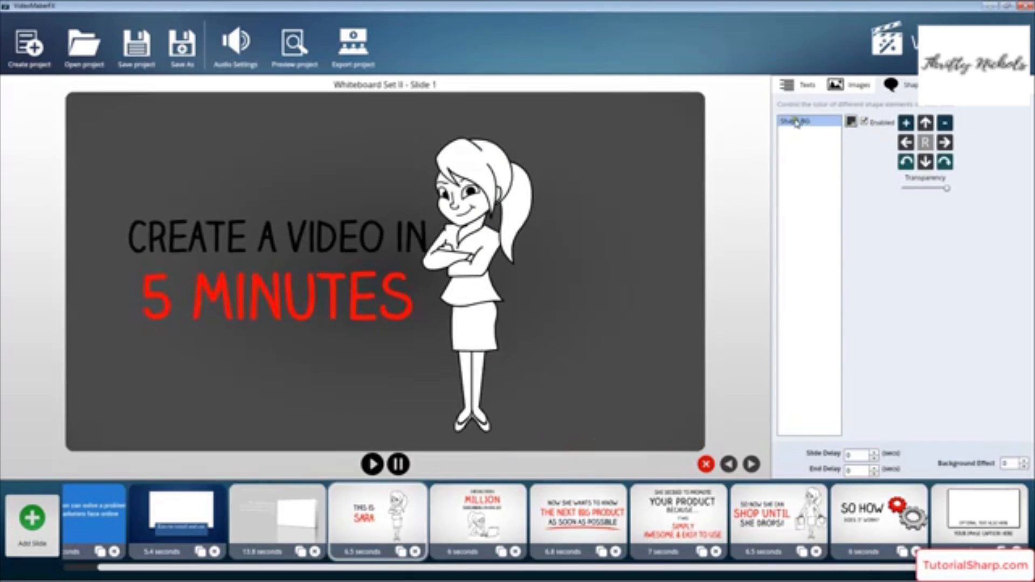
click(851, 122)
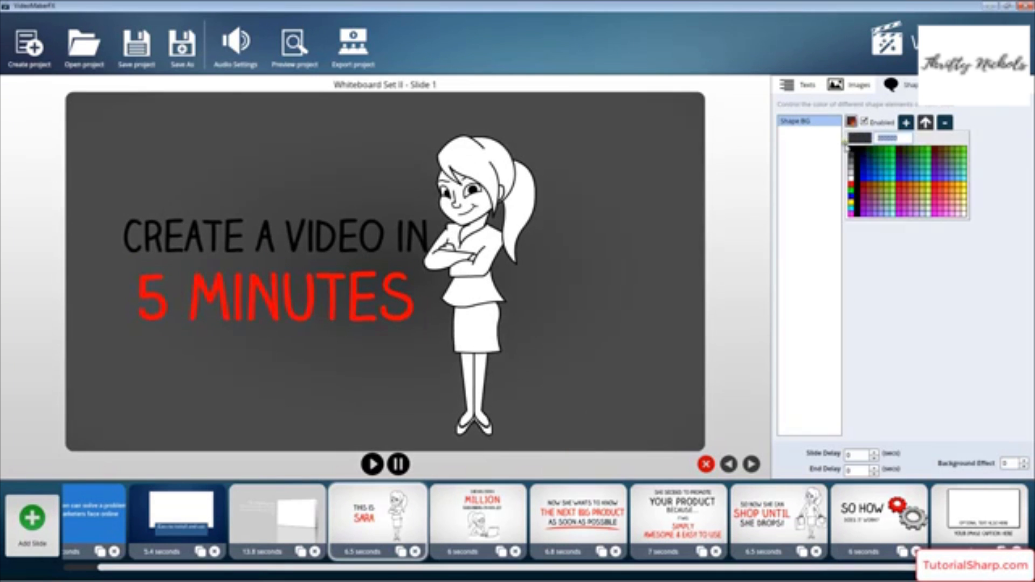
click(852, 150)
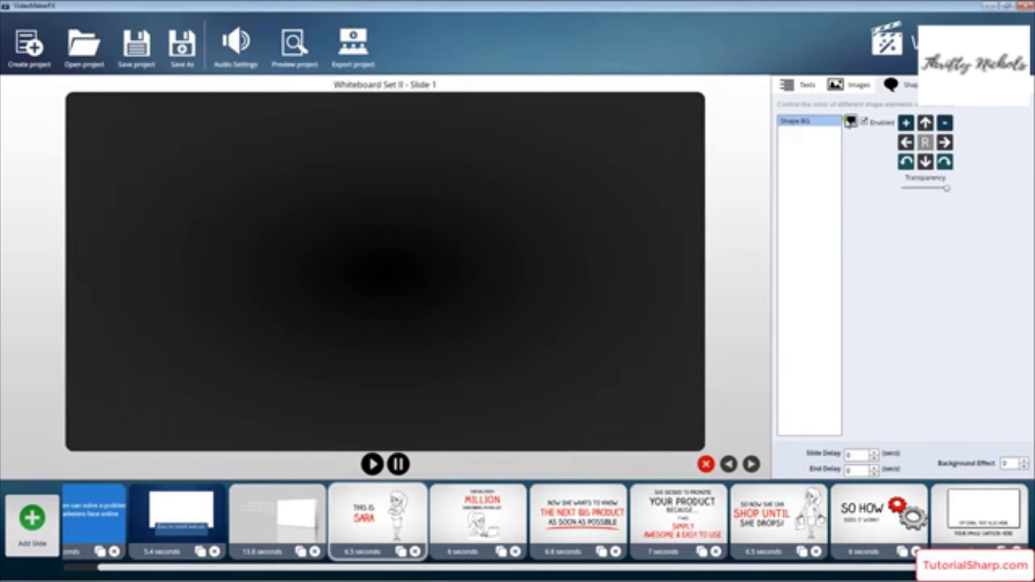
click(852, 123)
click(850, 165)
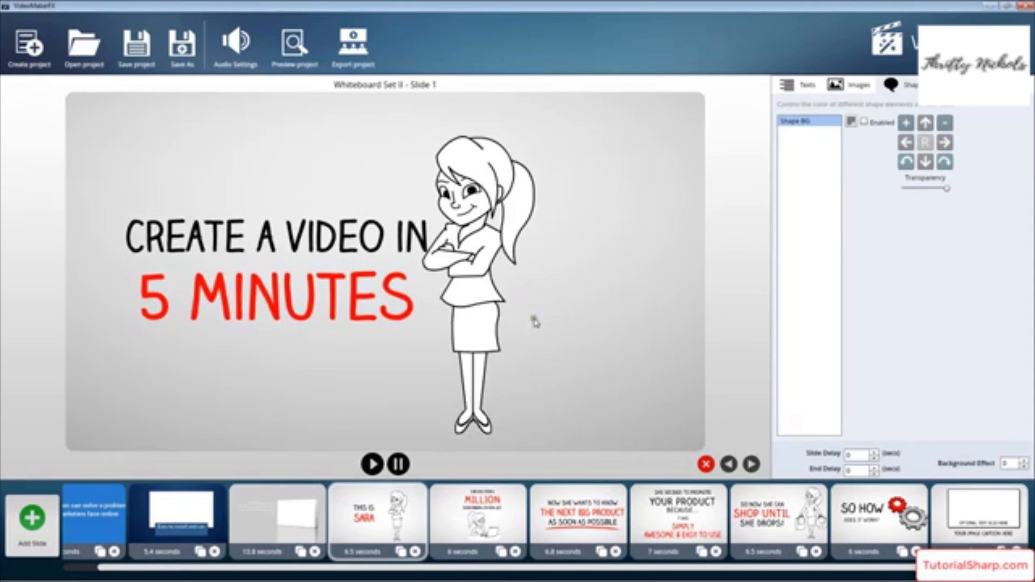
Step: Look through the text, image, shape, animation, video and individual slide audio options available for Whiteboard Set II - Slide 1
click(807, 85)
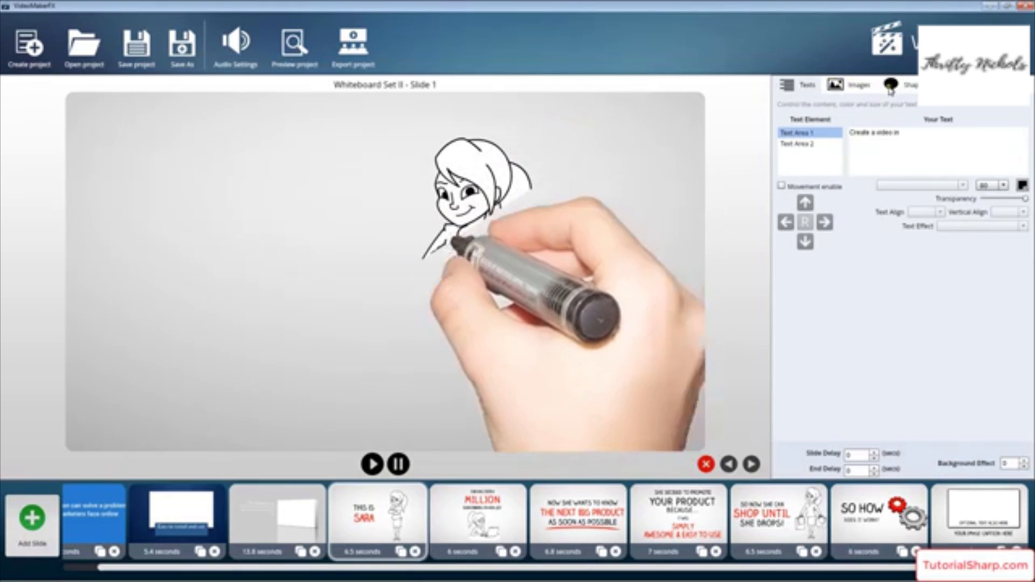
click(841, 86)
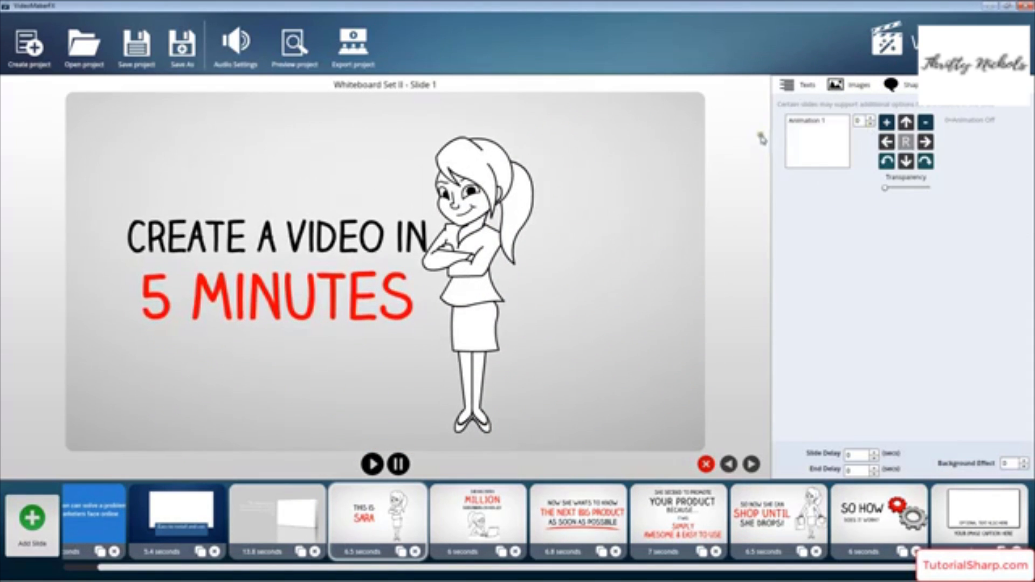
click(811, 120)
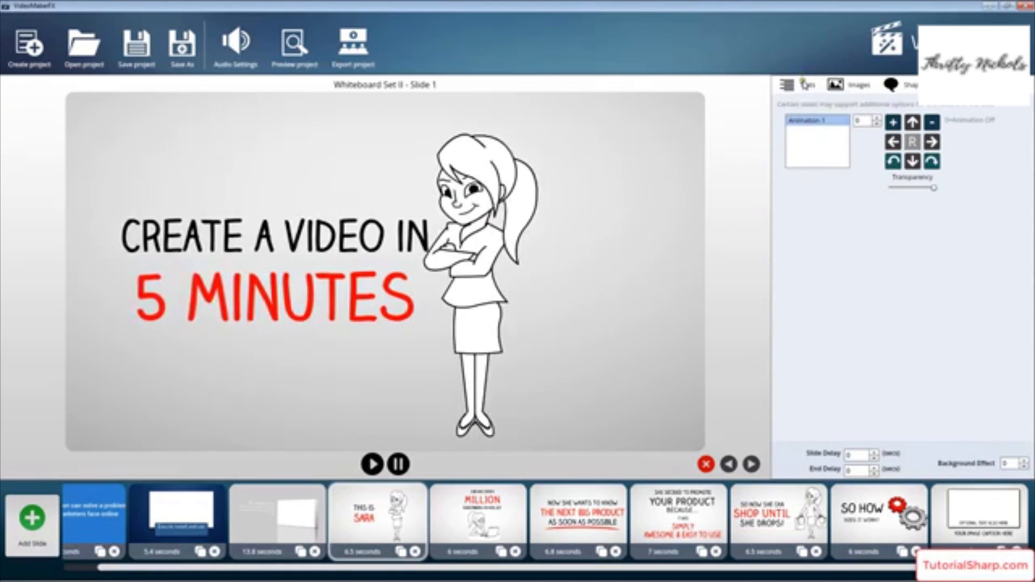
click(803, 85)
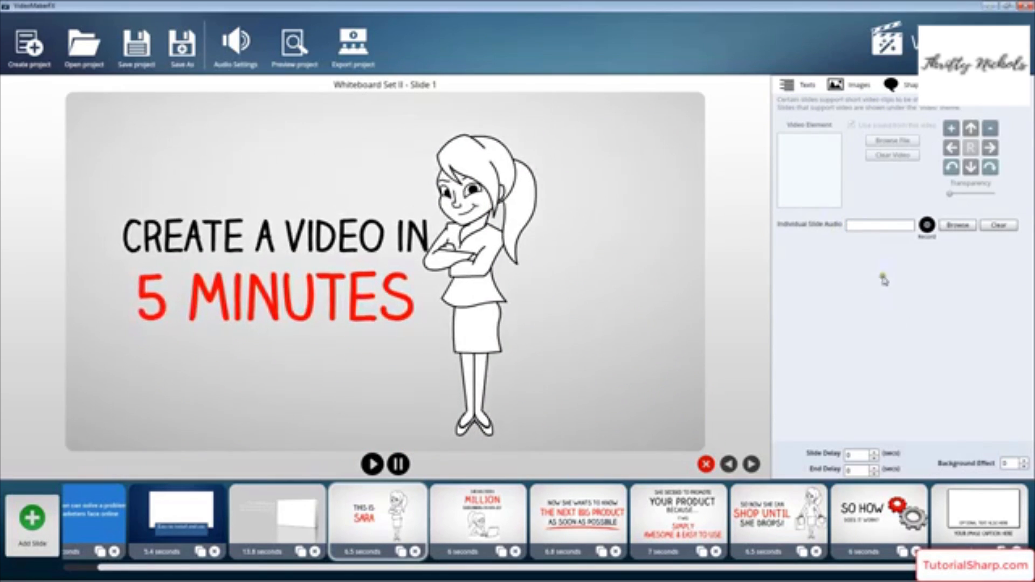
click(958, 85)
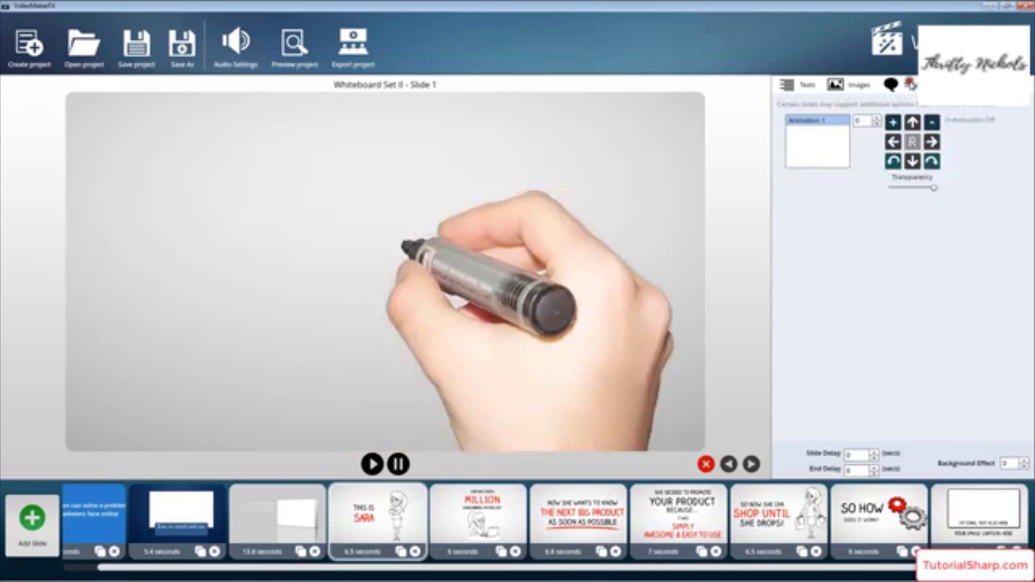
click(909, 85)
click(847, 85)
click(804, 85)
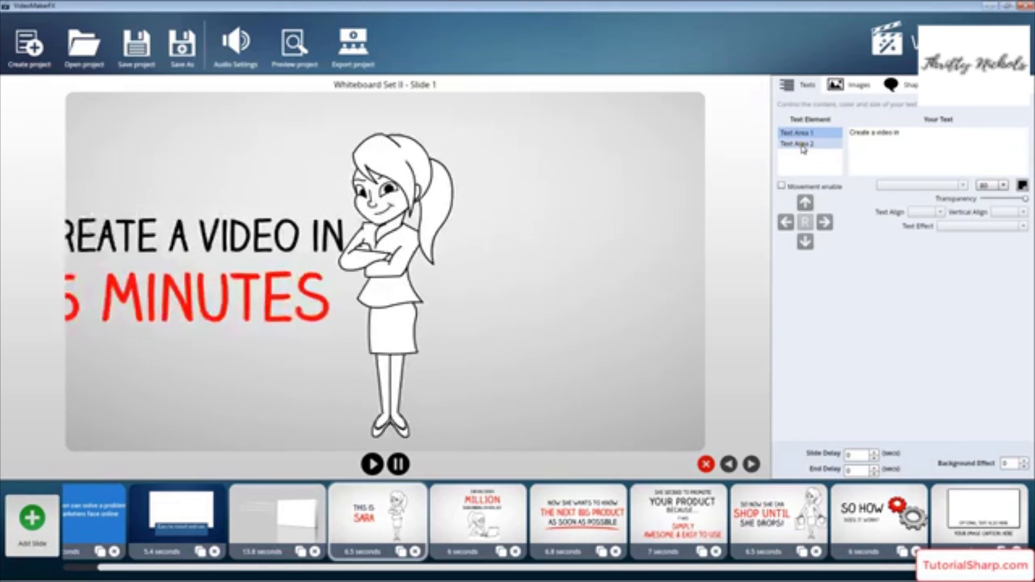
click(802, 145)
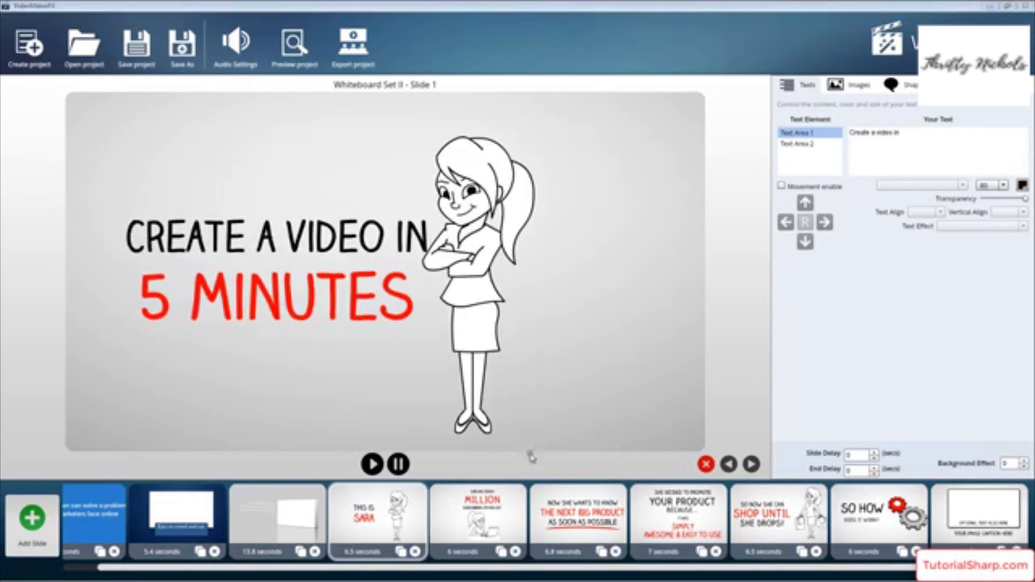
Step: Pass over Slide 2 and change the three text areas of Whiteboard Set II - Slide 3 to "Using", "VideoMakerFX" and "So easy to learn"
click(497, 502)
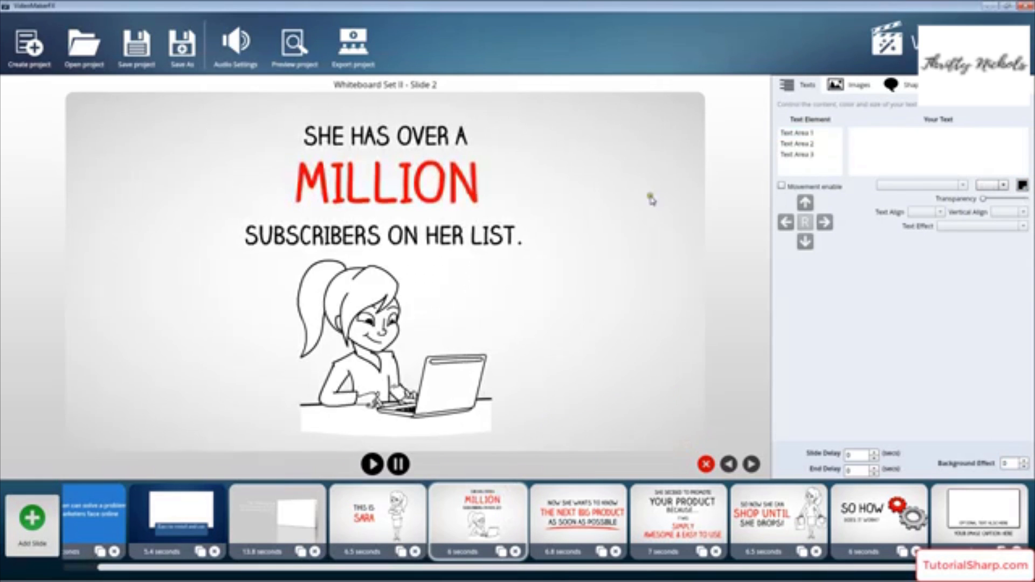
click(828, 133)
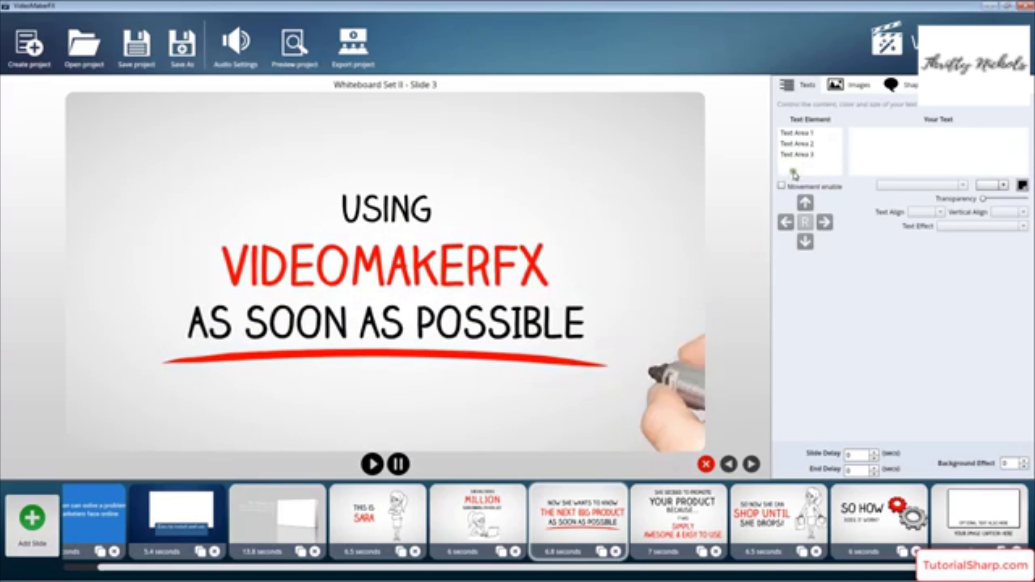
click(797, 154)
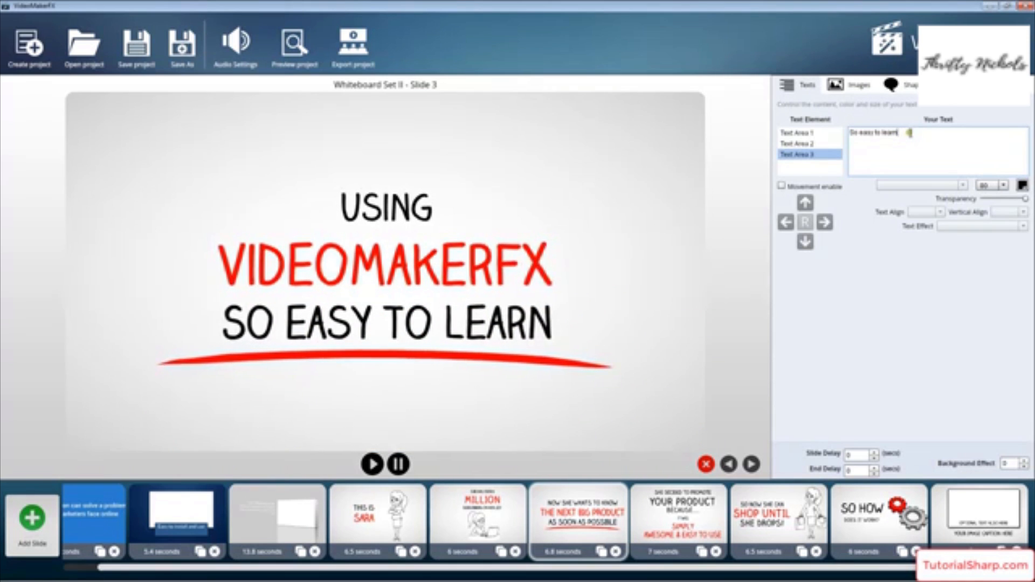
drag(858, 132, 917, 142)
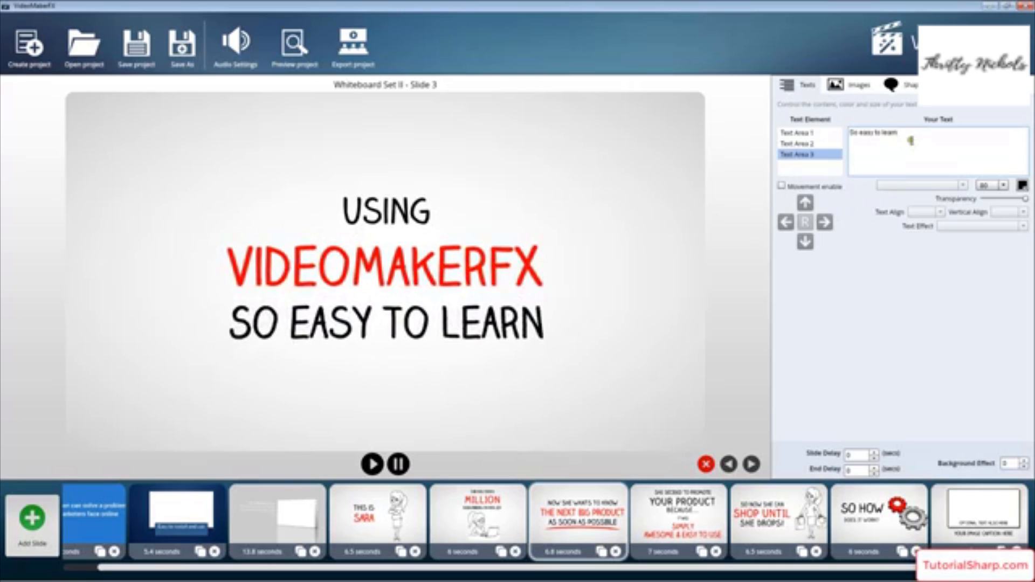
Step: Look at the font size and vertical alignment choices for Text Area 3 of Whiteboard Set II - Slide 3
click(1003, 186)
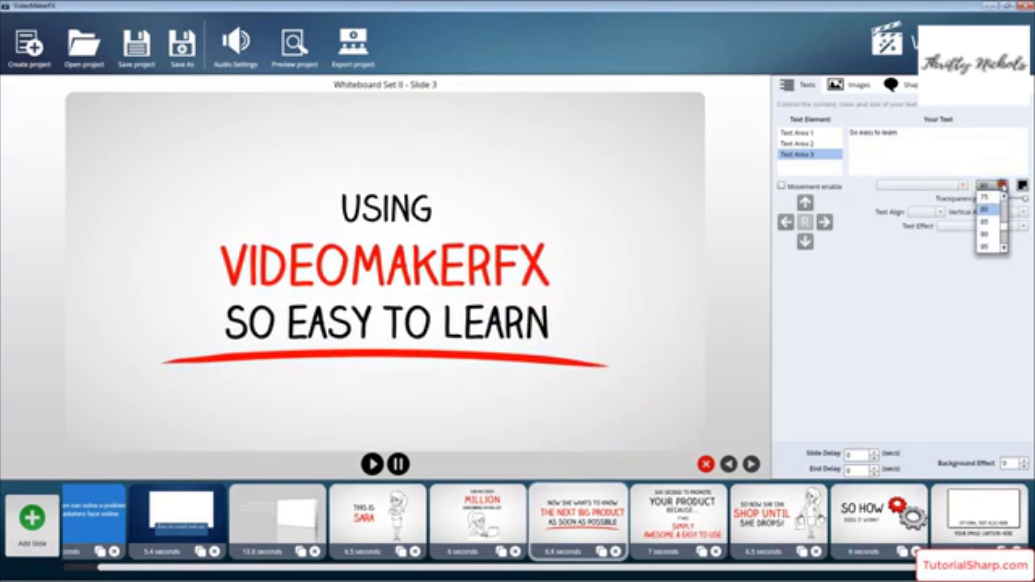
click(867, 262)
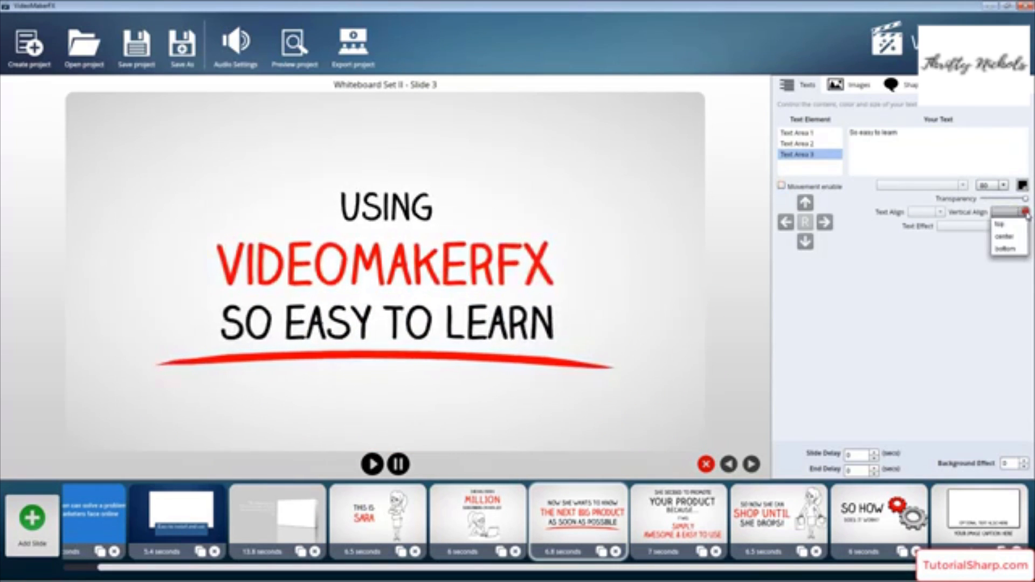
click(825, 298)
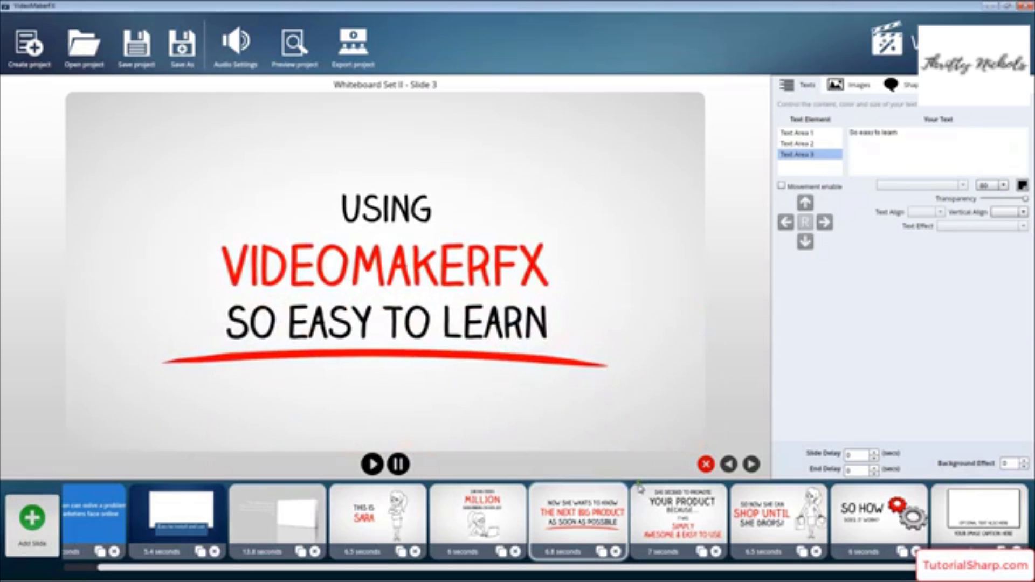
Step: Delete Whiteboard Set II - Slide 4 from the project
click(651, 516)
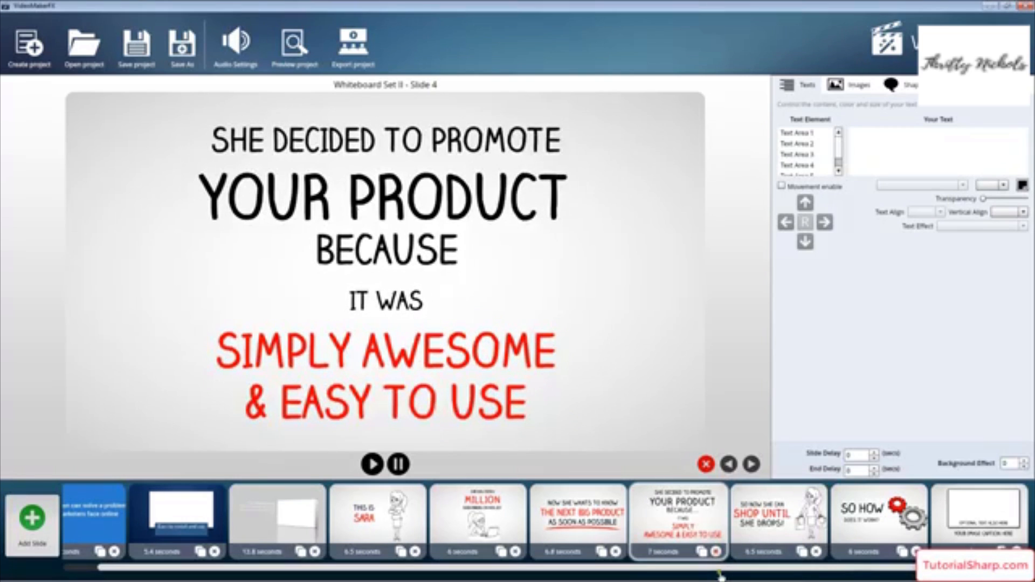
click(716, 551)
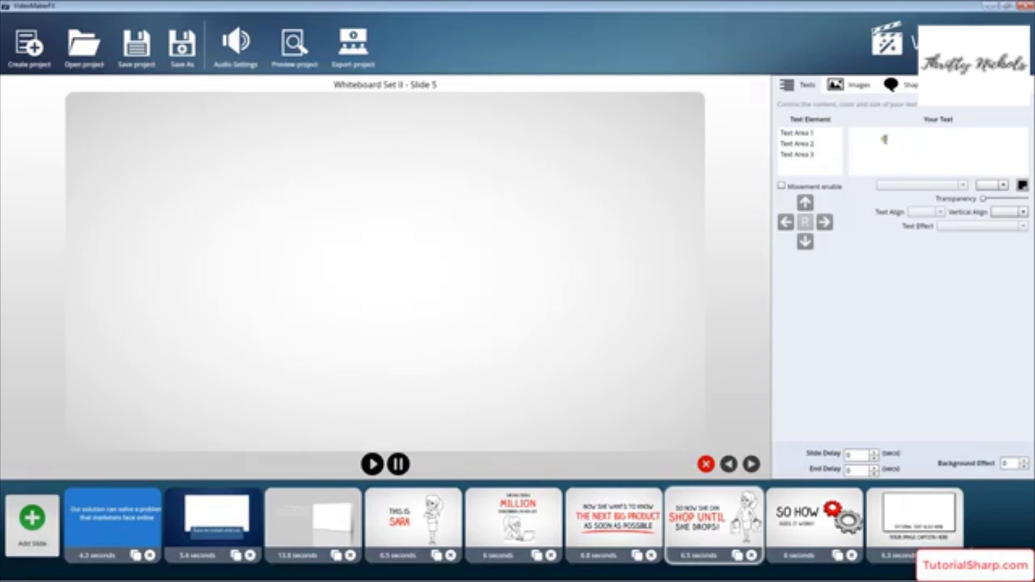
Step: On Whiteboard Set II - Slide 5, set Text Area 1 to "So you have" and Text Area 2 to "more time"
click(806, 135)
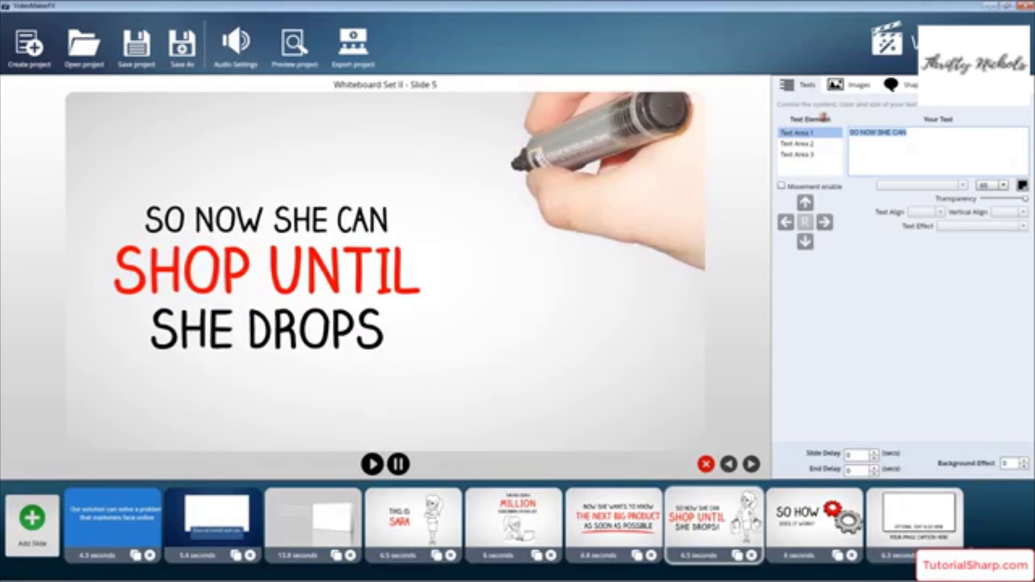
text(So you)
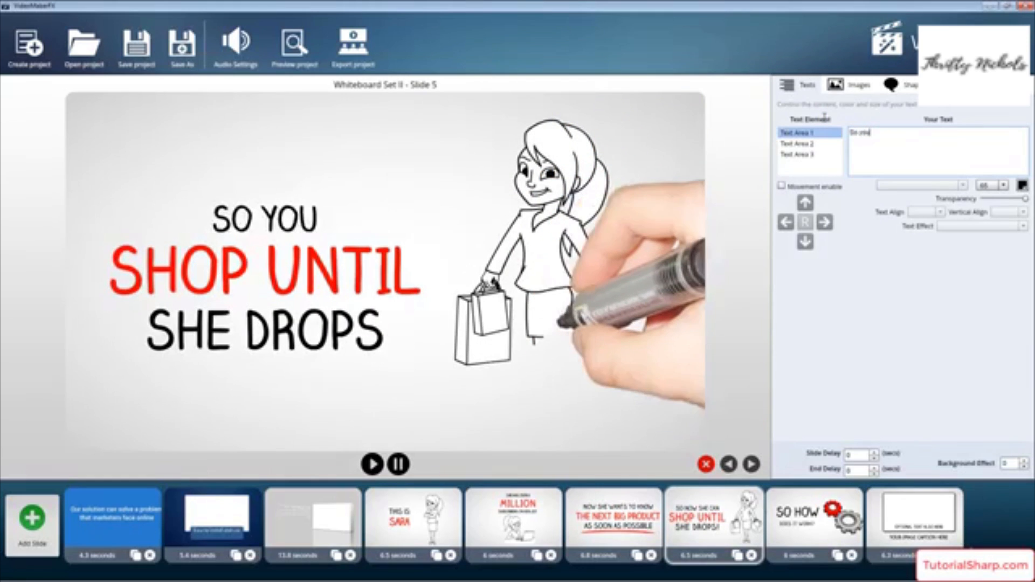
text( have m)
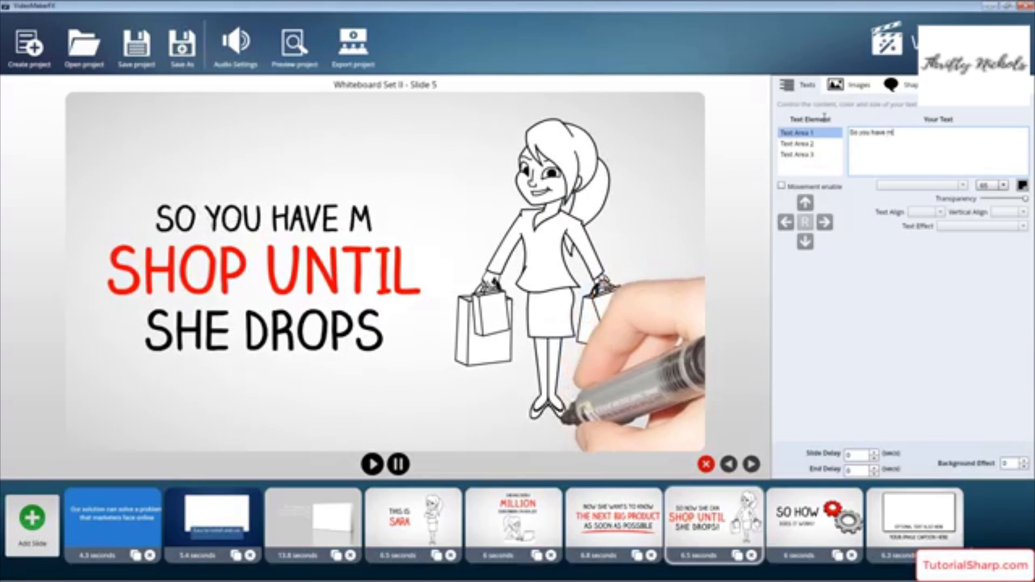
text(ore)
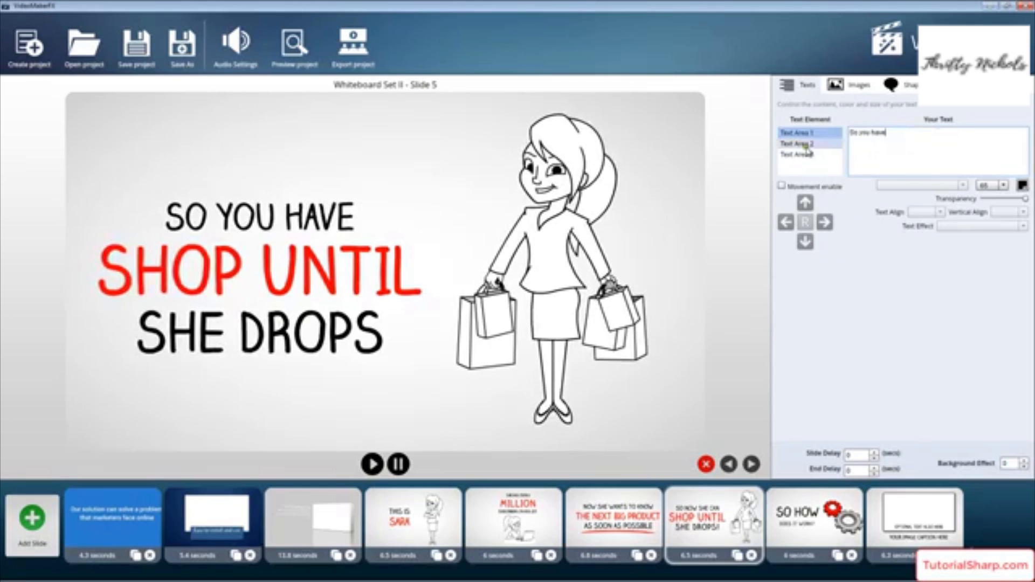
text(more time)
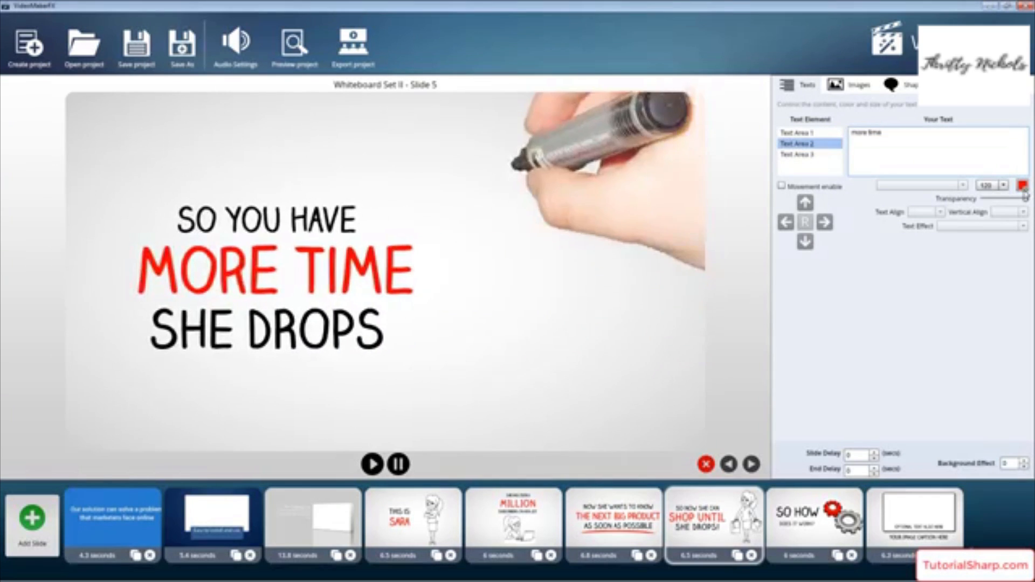
Step: On Whiteboard Set II - Slide 5, set Text Area 3 to "for other things" with font size 95
click(797, 154)
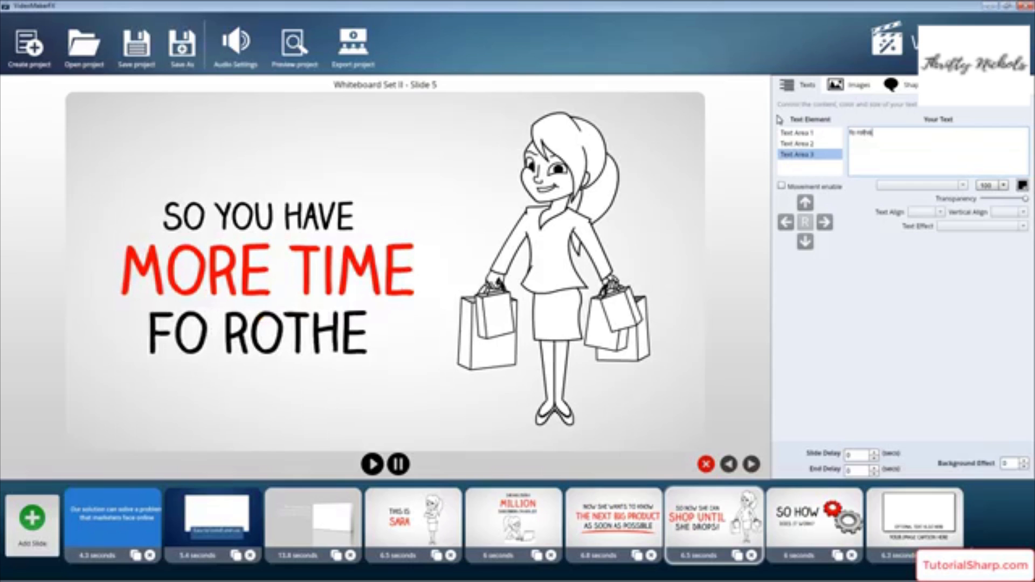
text(ings)
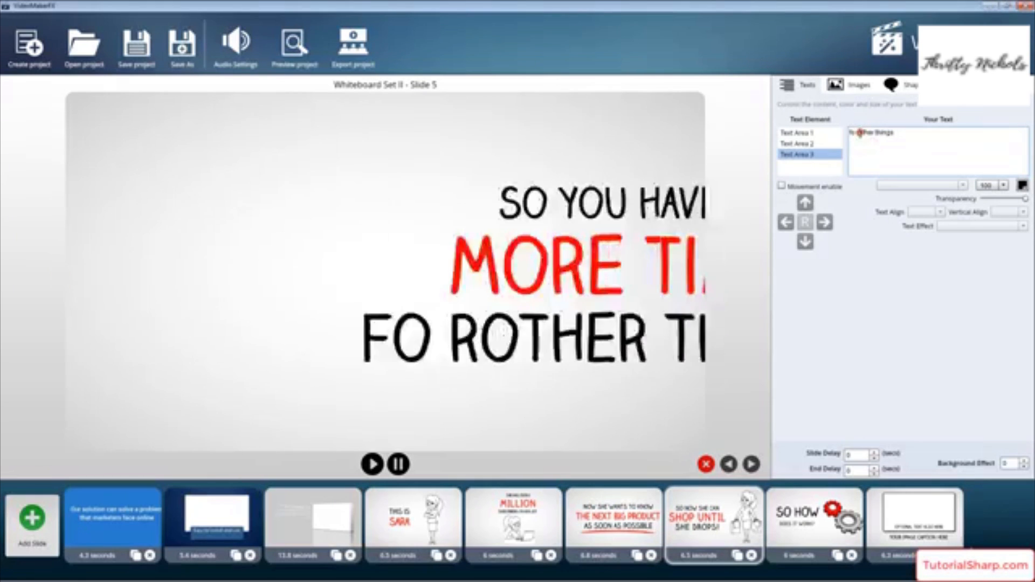
click(861, 134)
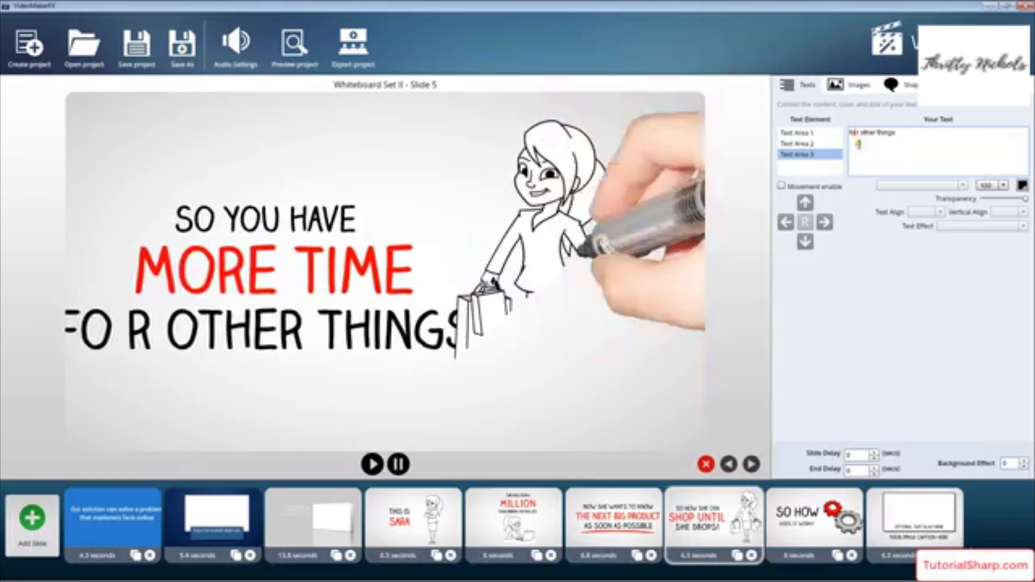
key(BackSpace)
click(910, 134)
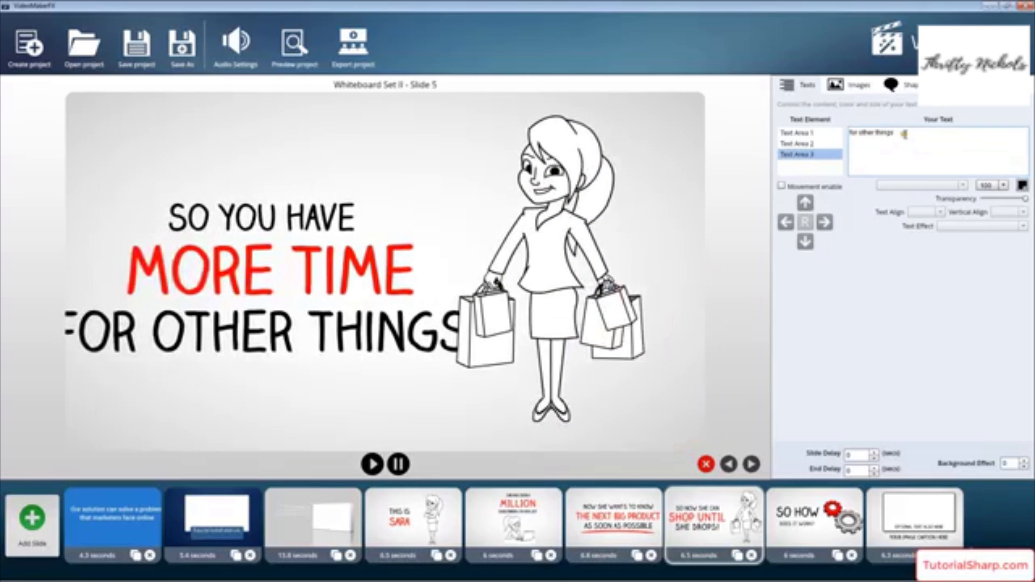
click(1002, 186)
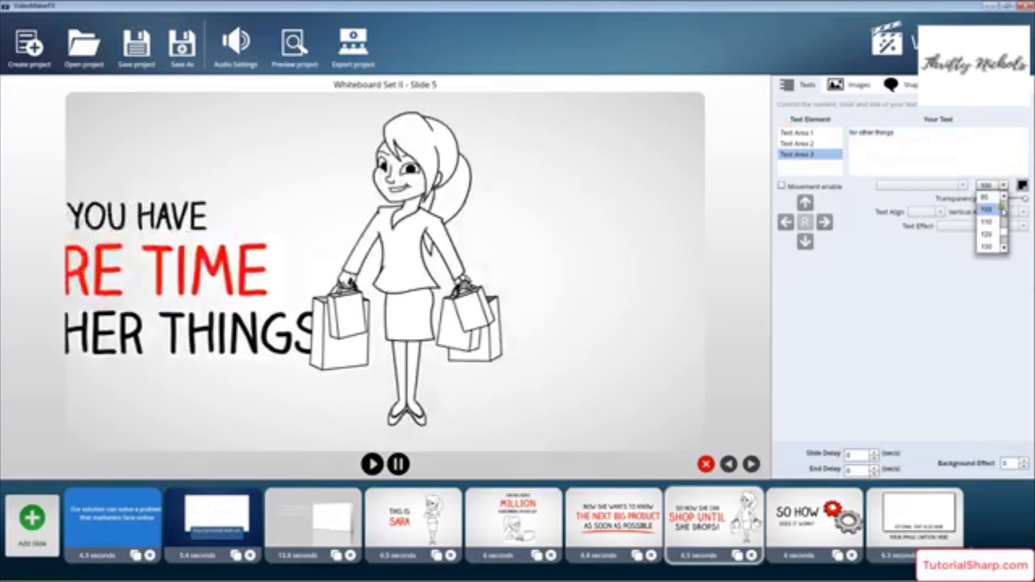
click(985, 197)
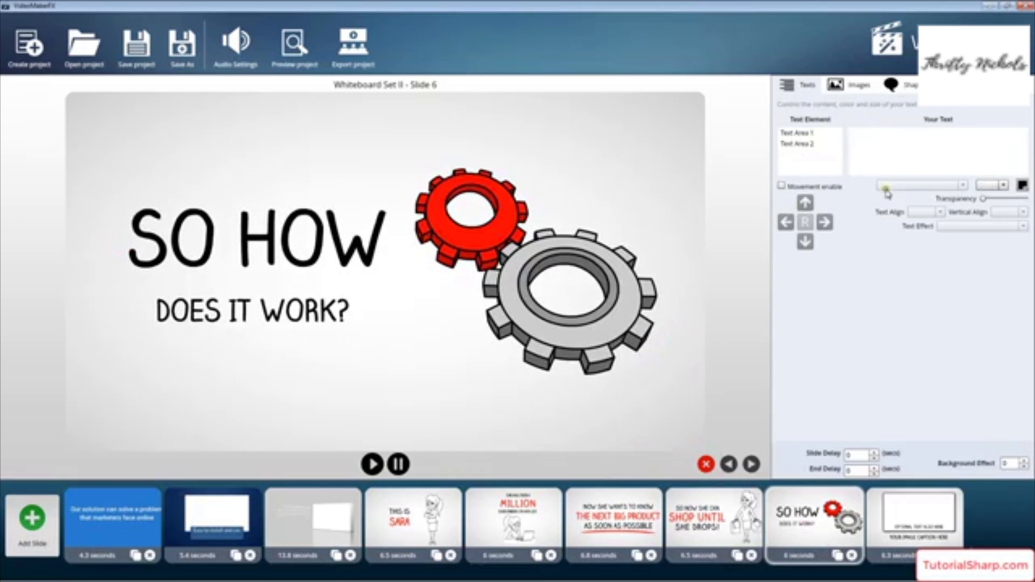
Step: Reorder the timeline so Whiteboard Set II - Slide 3 and Slide 6 follow Slide 1, ahead of Slide 2
click(317, 520)
click(399, 513)
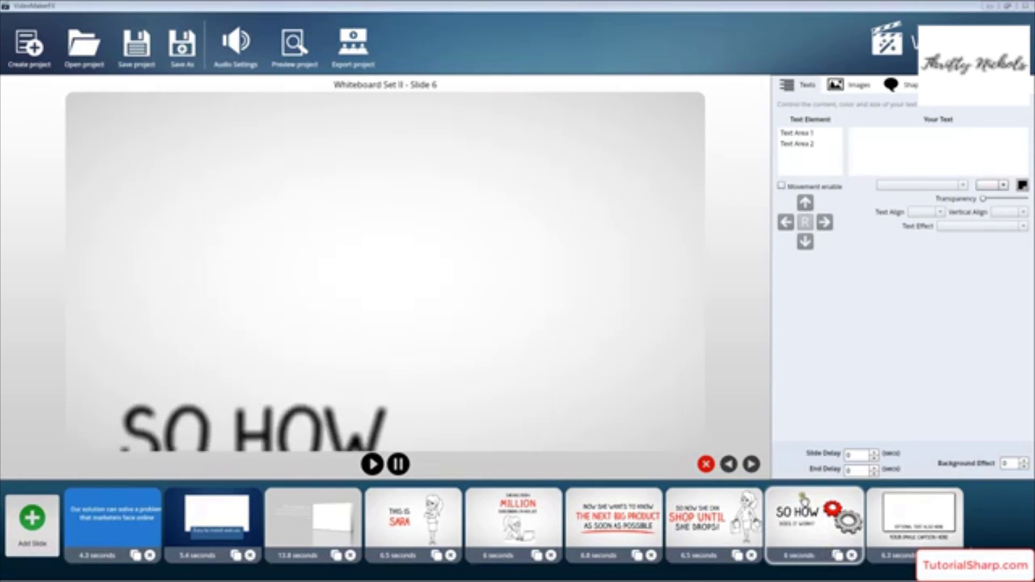
mouse_move(570, 497)
mouse_down()
mouse_move(605, 509)
mouse_move(480, 495)
mouse_up()
click(531, 522)
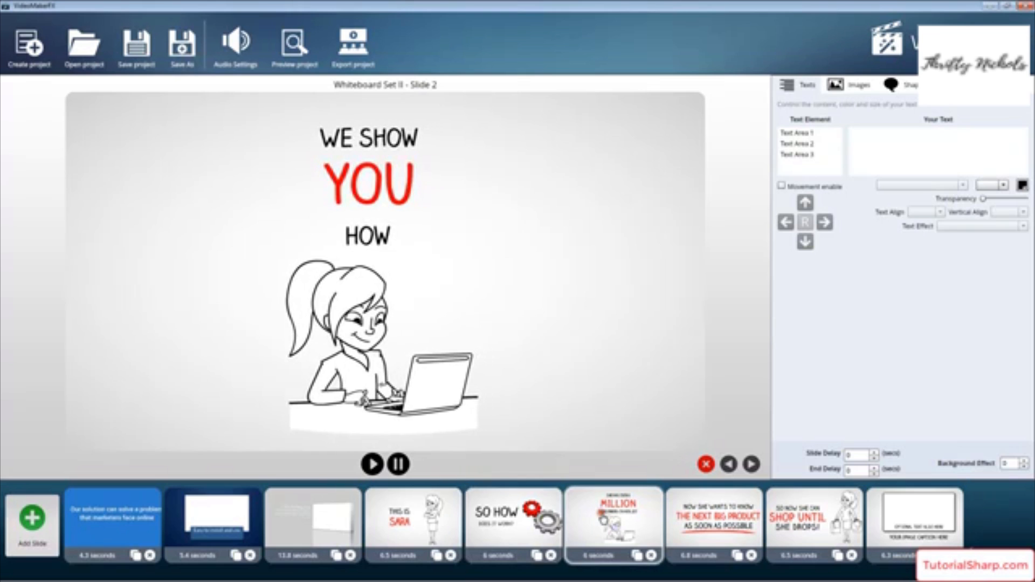
click(623, 519)
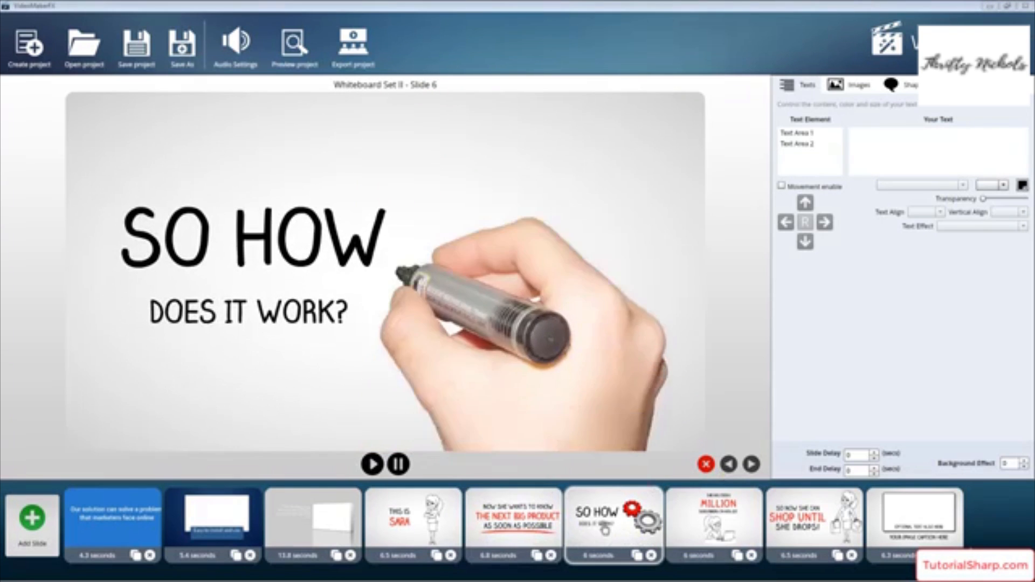
Step: On Whiteboard Set II - Slide 1, set Text Area 1 to font size 40 and move it down closer to "5 minutes"
click(405, 532)
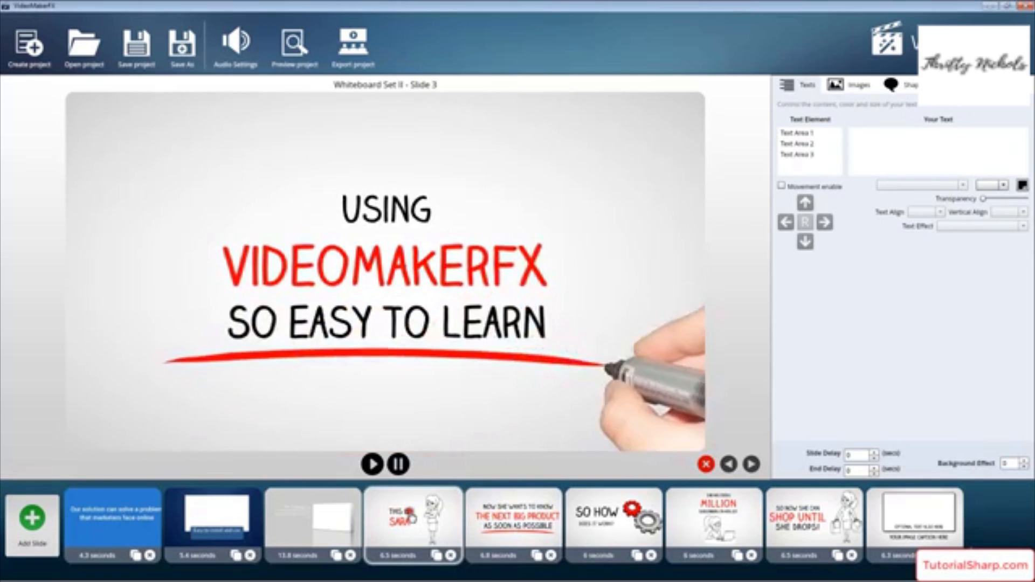
click(805, 132)
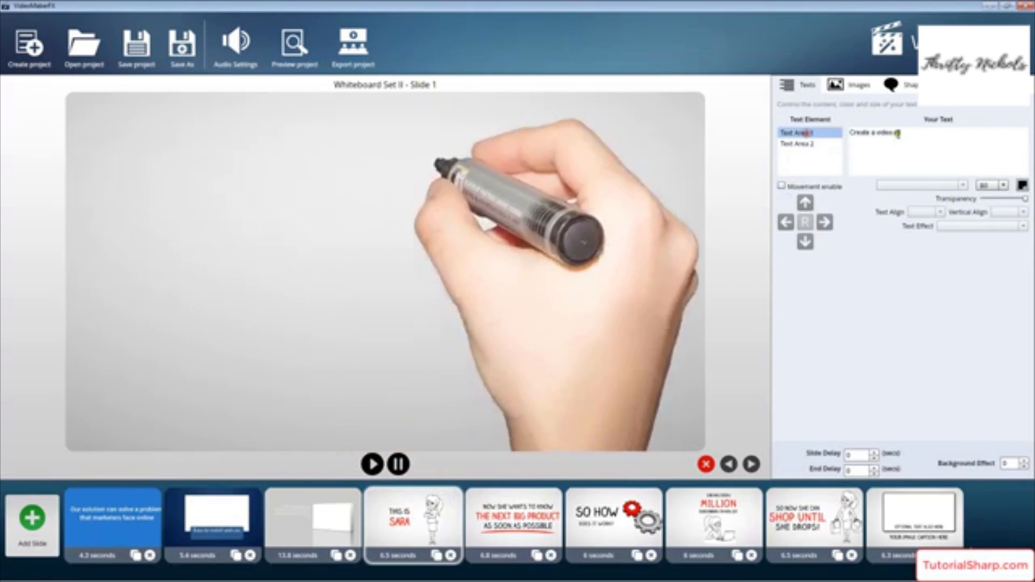
click(1004, 186)
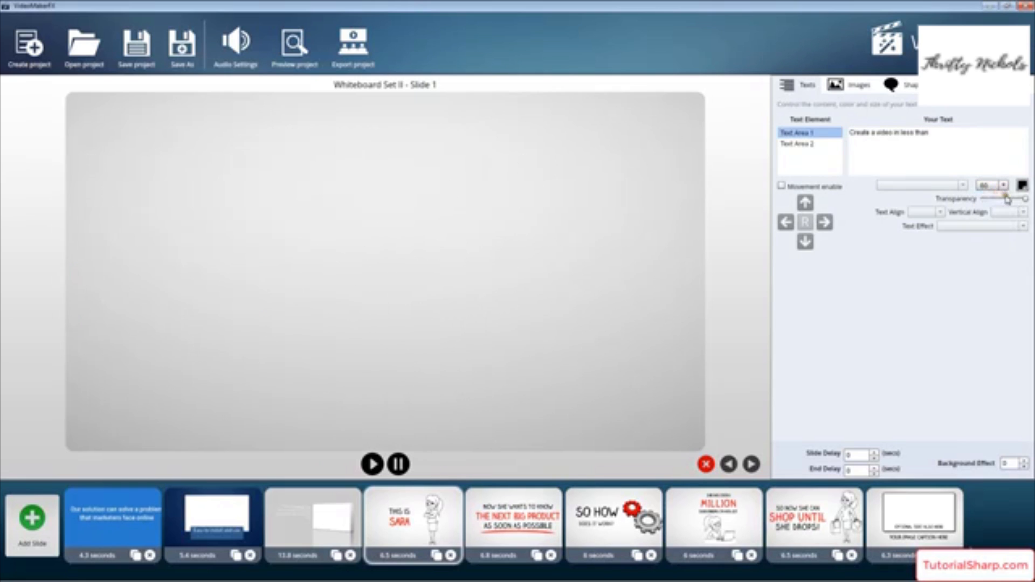
click(1003, 185)
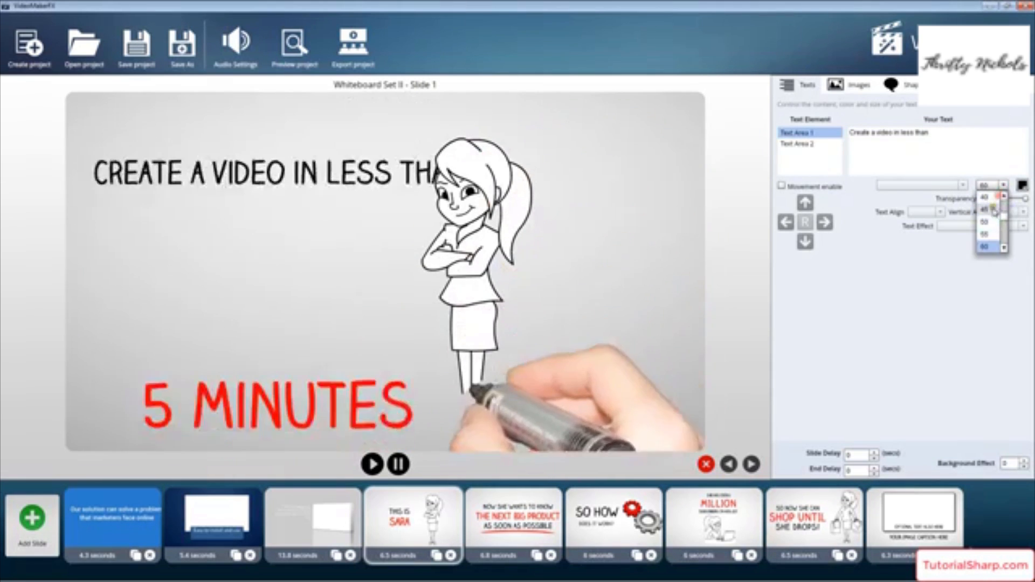
click(990, 222)
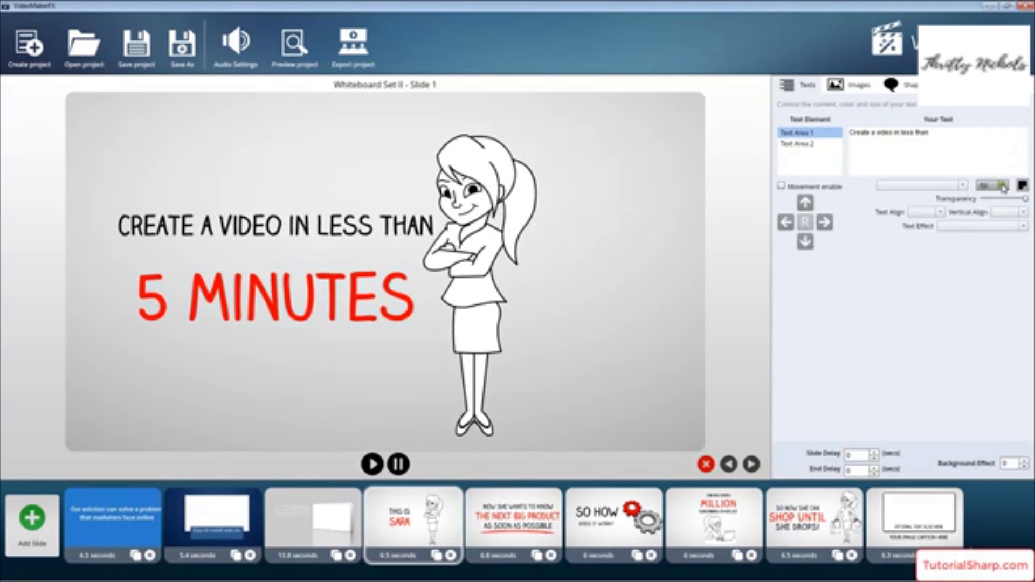
click(989, 198)
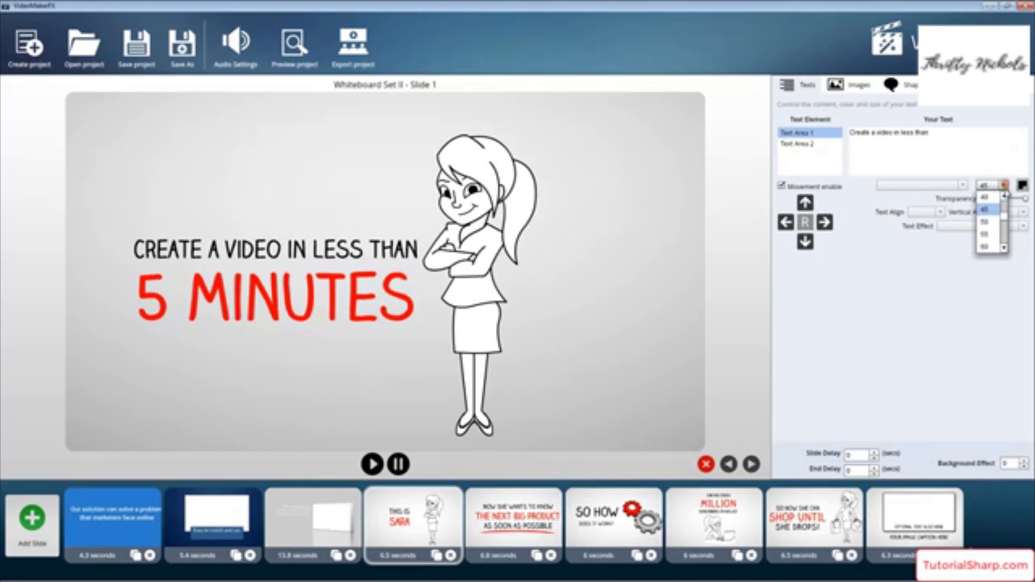
click(989, 197)
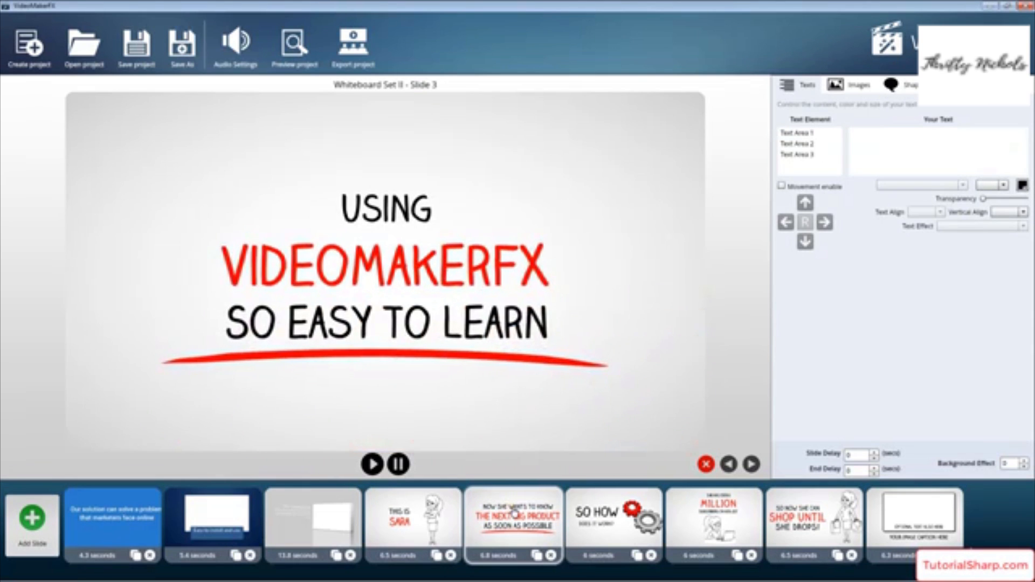
Step: Go through the remaining Whiteboard Set II slides and delete Slide 7 from the project
click(636, 524)
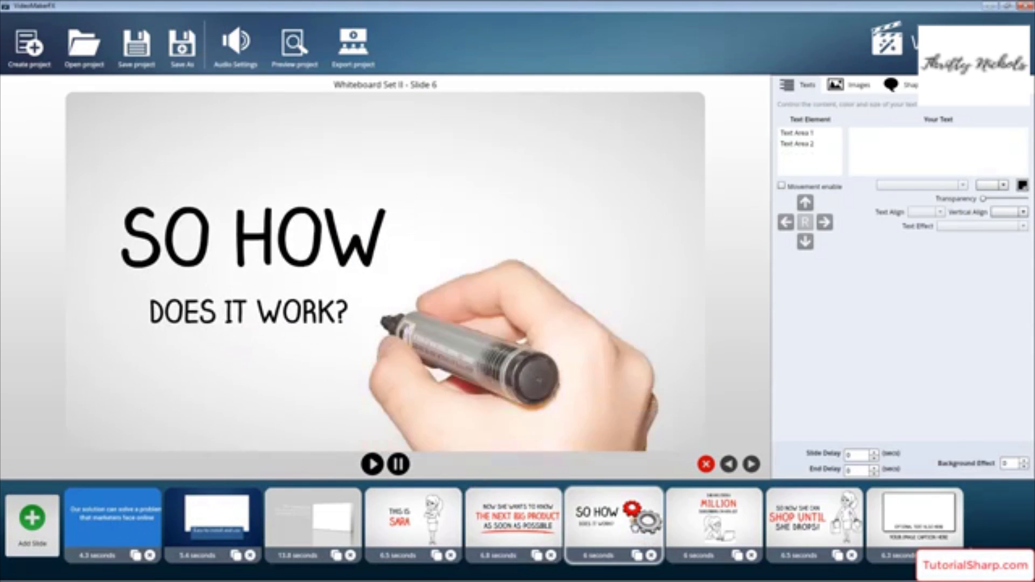
click(724, 529)
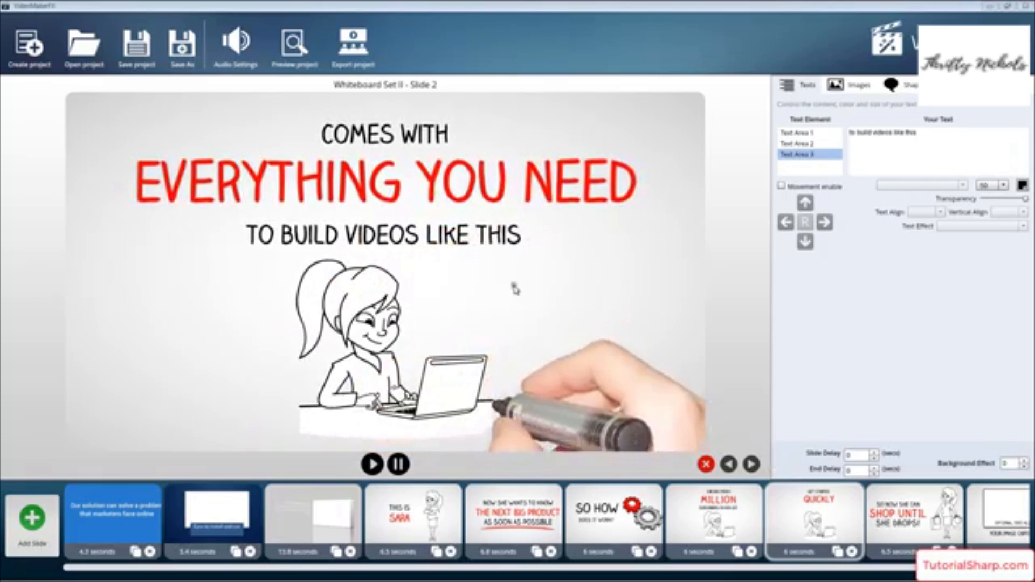
click(896, 515)
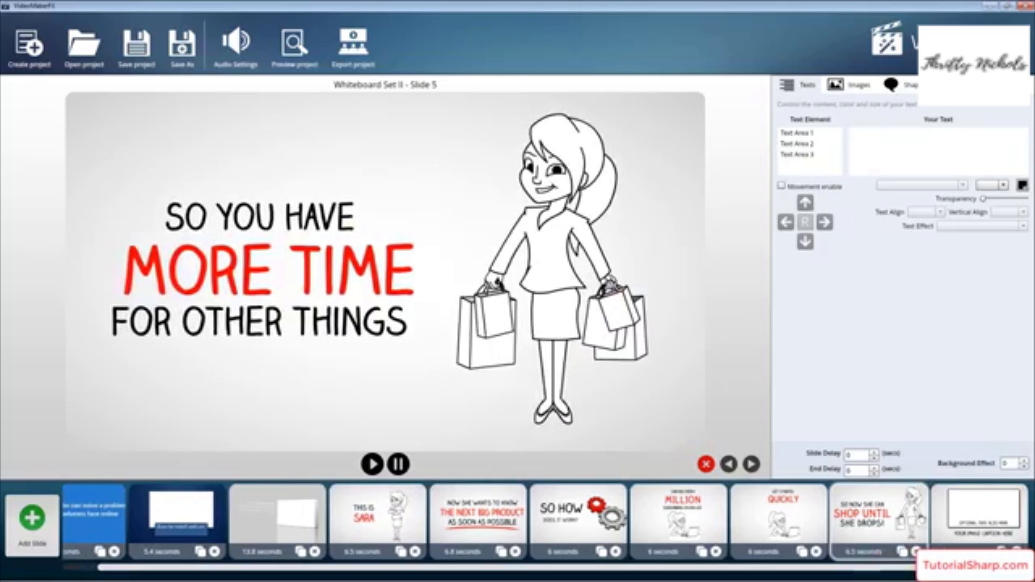
click(996, 511)
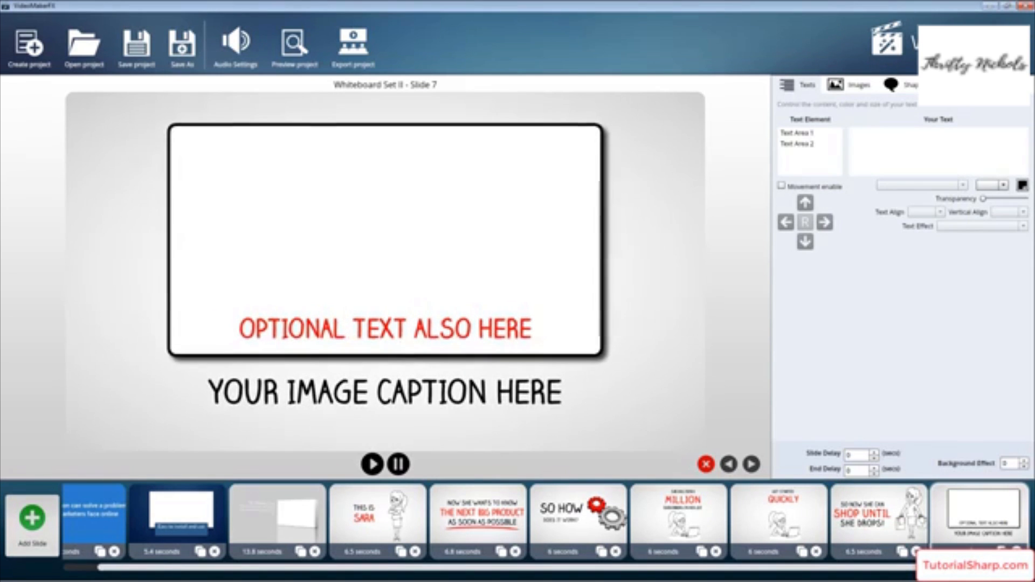
click(1016, 549)
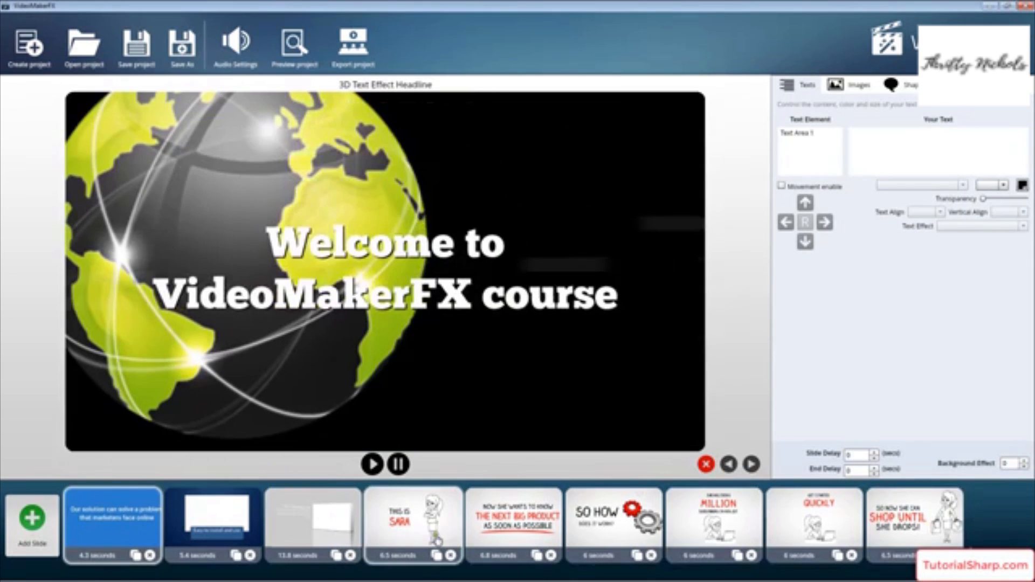
Step: Review the Whiteboard Set II slides in their new order, from Slide 1 through Slide 6 to Slide 5
click(439, 533)
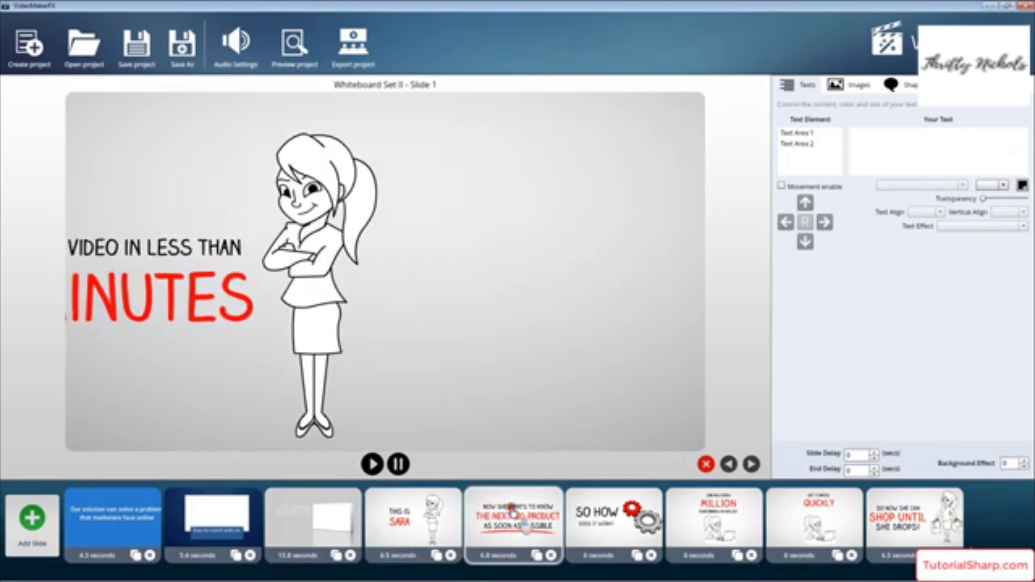
click(593, 515)
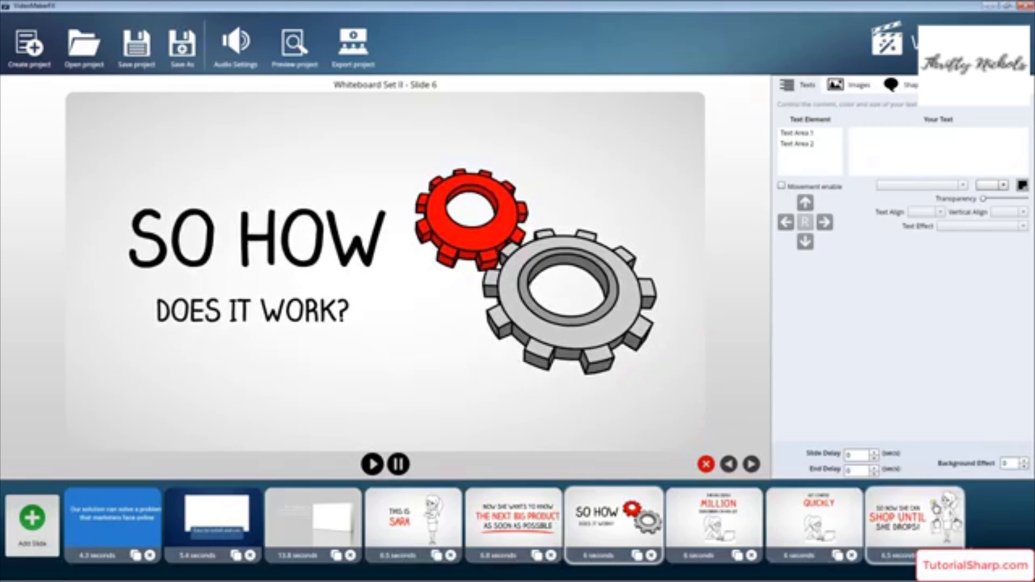
click(890, 517)
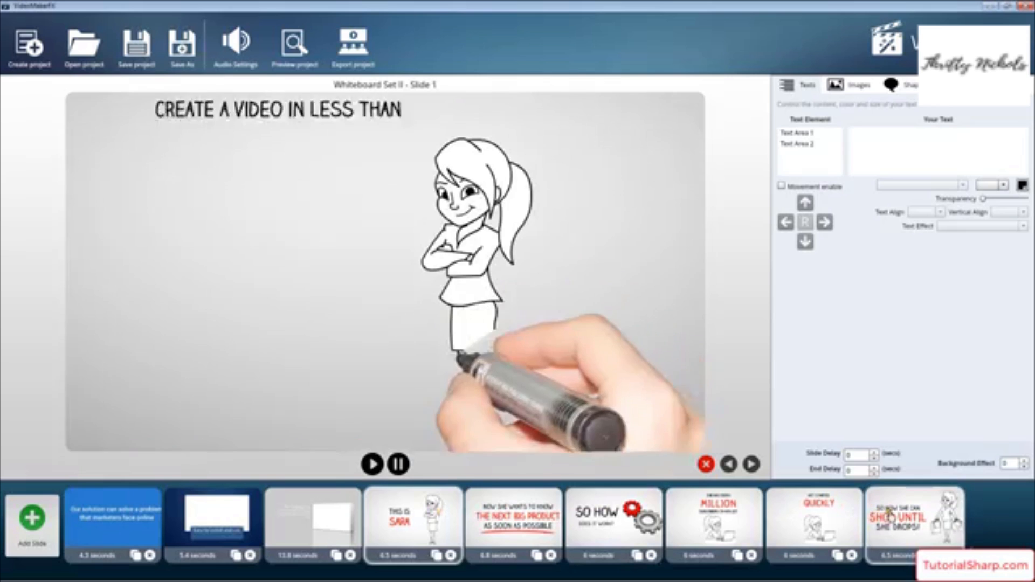
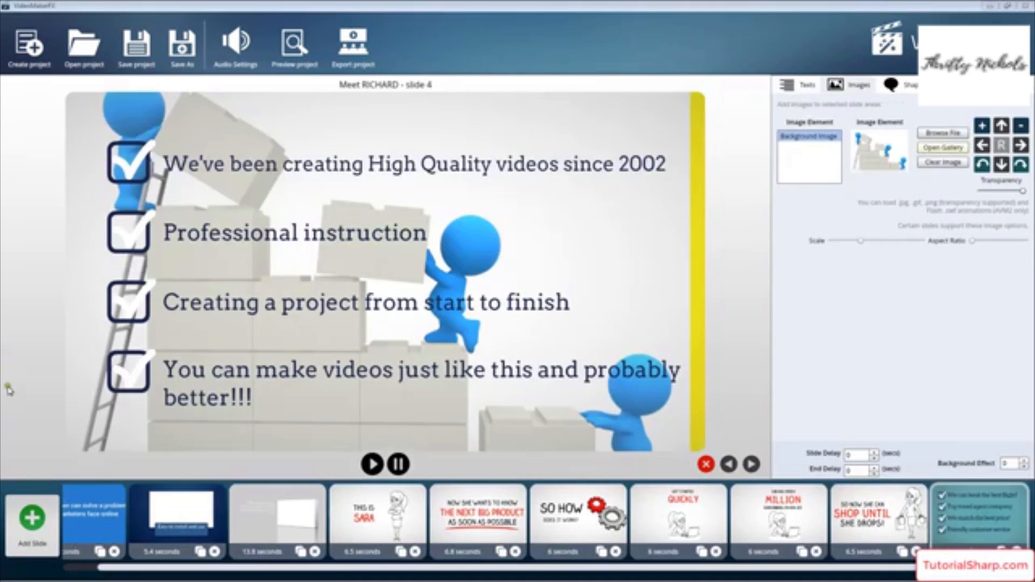
Step: Start adding a slide and preview slides 1, 2 and 4 of the VMFX Anniversary - Meet Allain theme
click(33, 526)
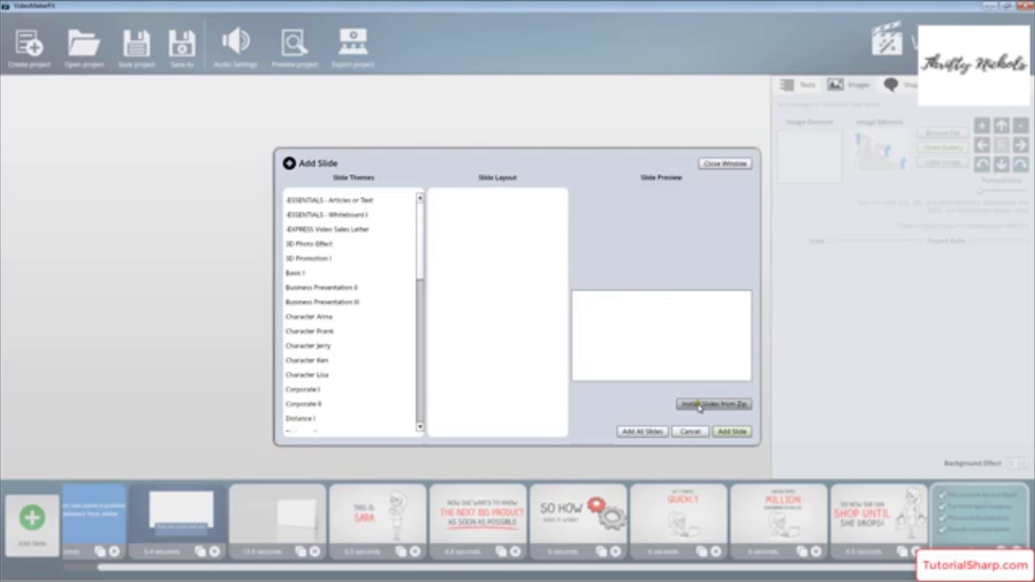
drag(419, 245, 416, 401)
click(346, 338)
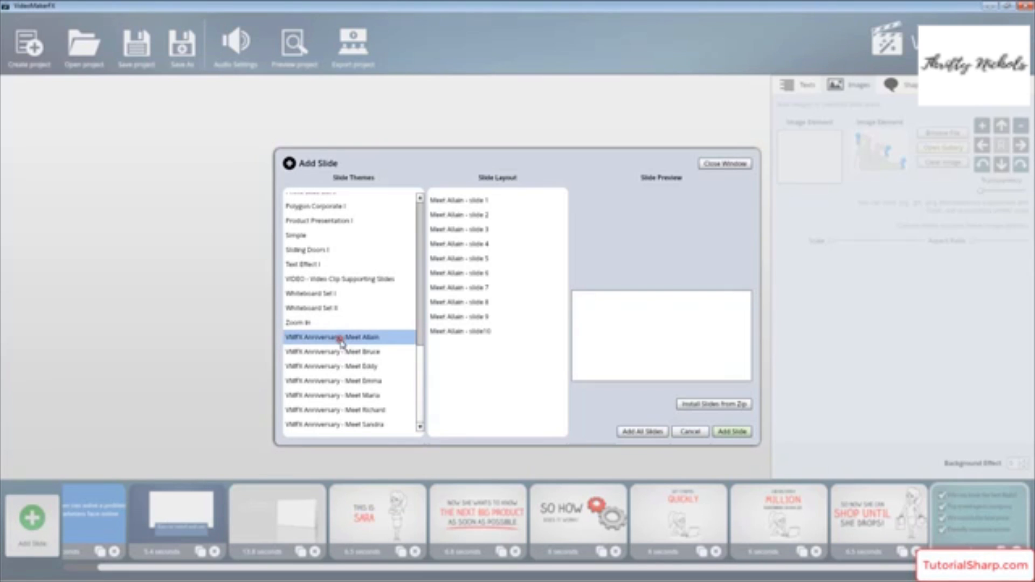
click(452, 201)
click(455, 216)
click(455, 245)
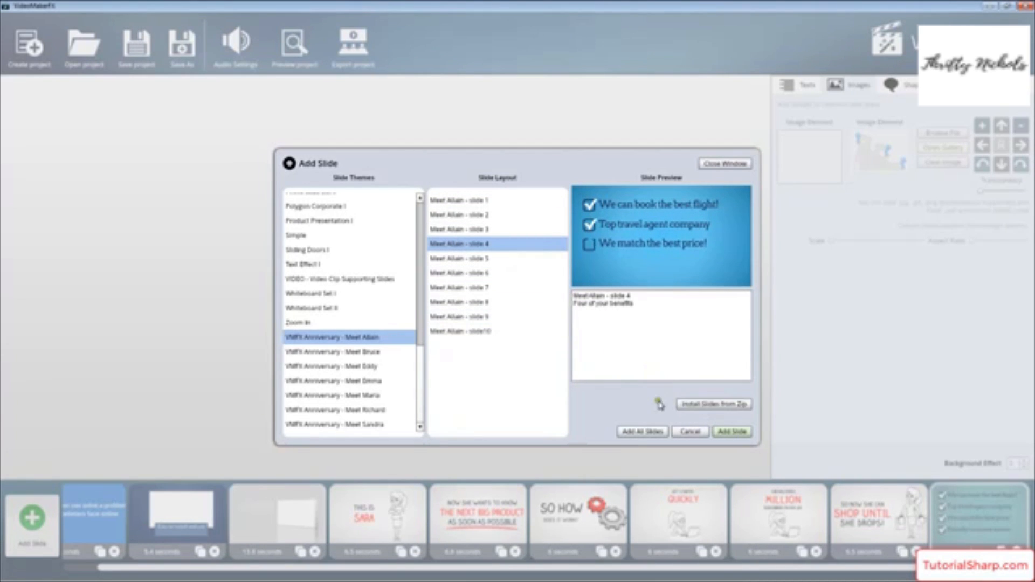
Step: Browse the Meet Bruce, Eddy and Maria themes and preview the Text Zoom and Logo Zoom layouts of Zoom In
click(300, 355)
click(302, 367)
click(321, 393)
click(299, 322)
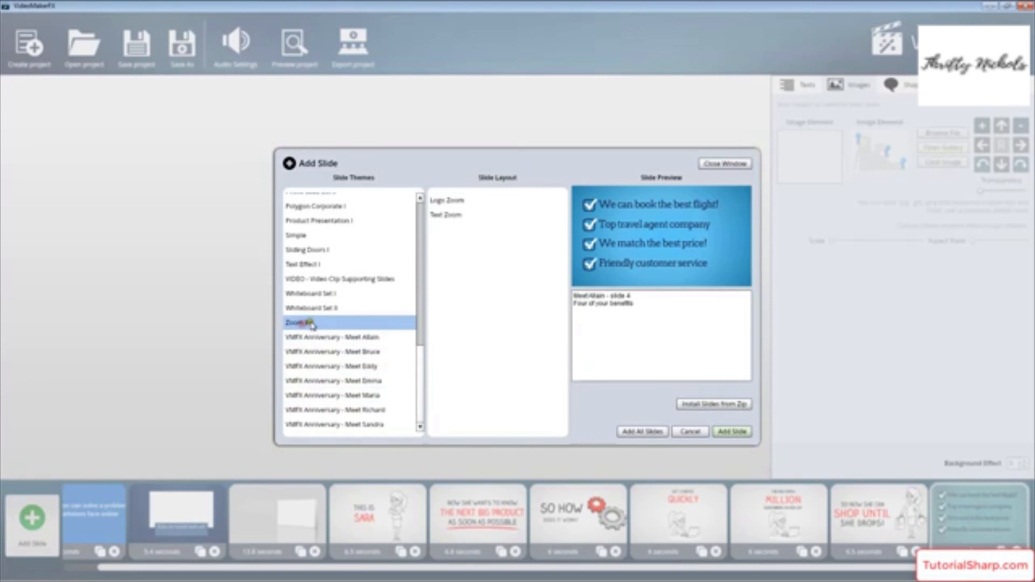
click(440, 214)
click(450, 203)
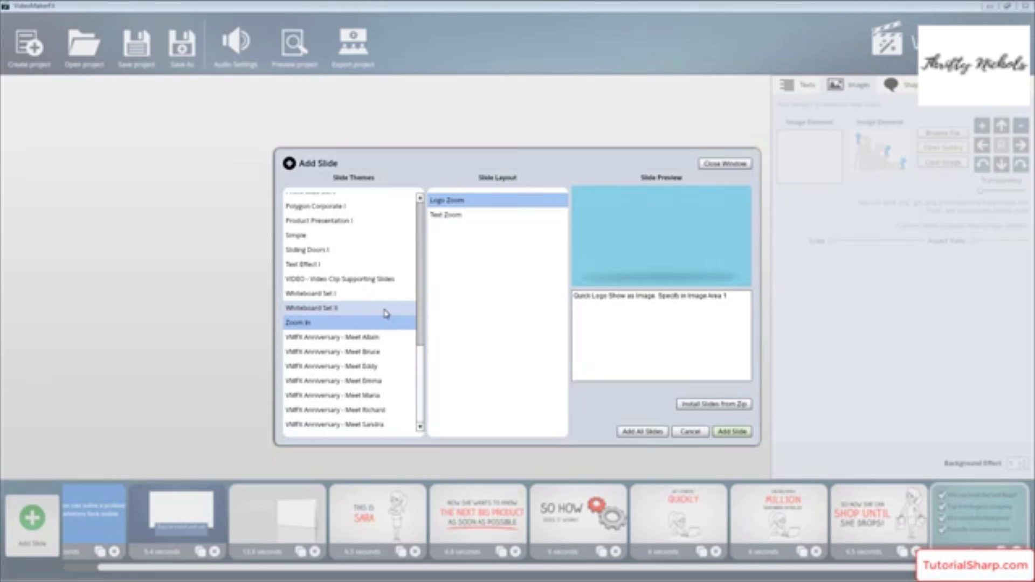
Step: Compare more VMFX Anniversary themes and preview slides 8, 7 and 4 of the Meet Eddy theme
click(347, 338)
click(348, 351)
click(335, 324)
click(345, 381)
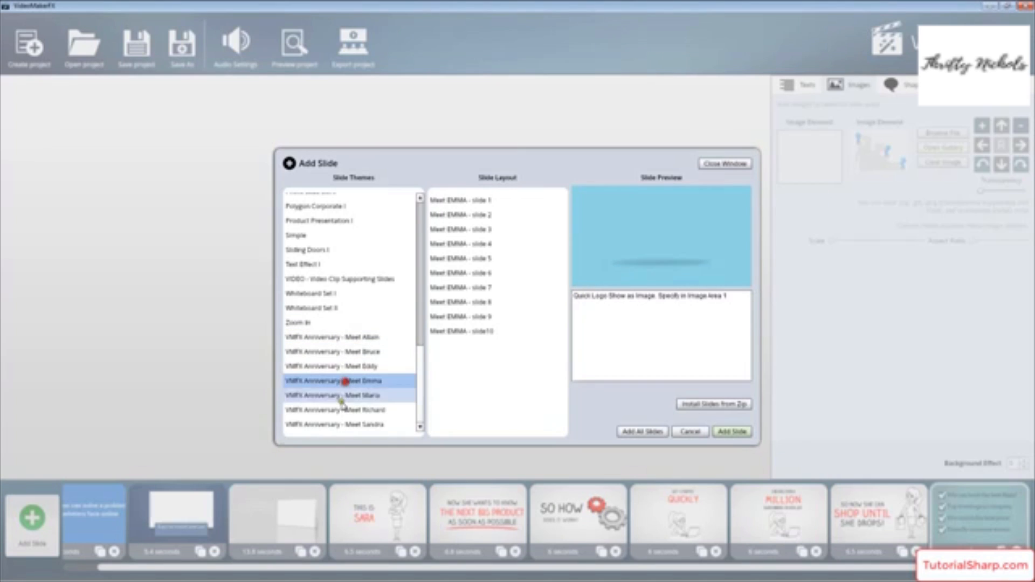
click(348, 366)
click(473, 301)
click(473, 287)
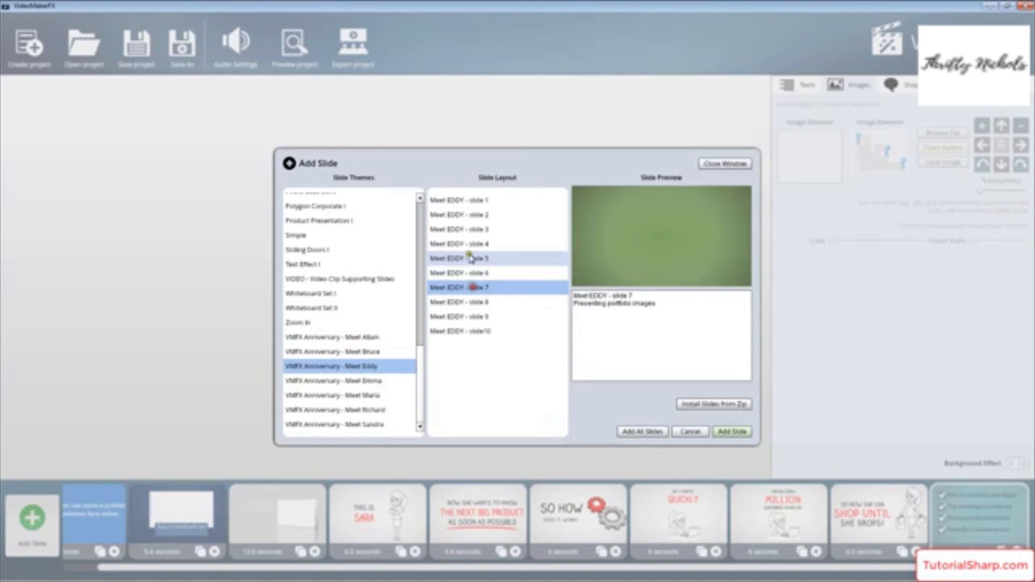
click(462, 246)
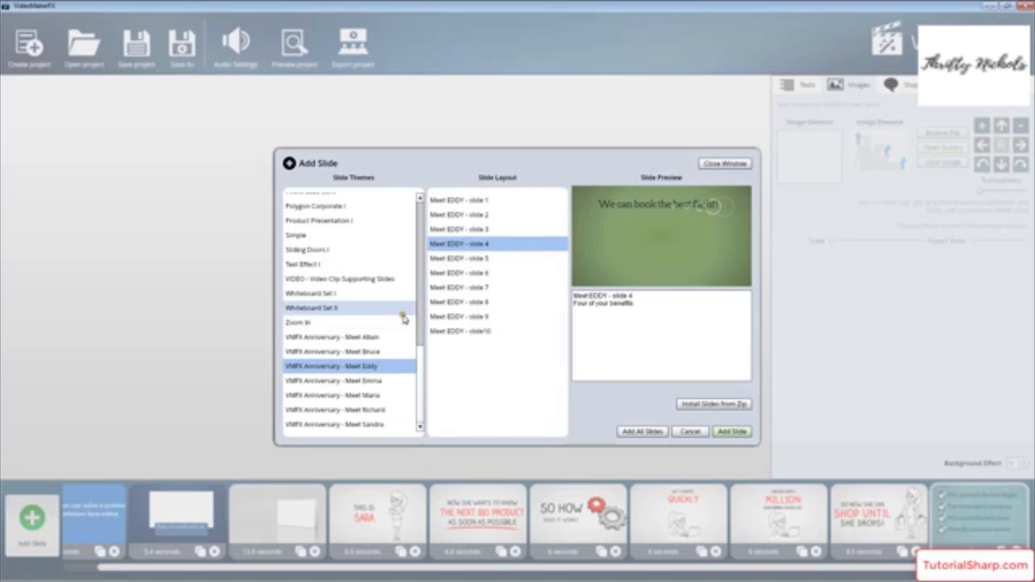
Step: Check the Meet Richard layouts and preview slide 7 of the VMFX Anniversary - Meet Sandra theme
click(355, 410)
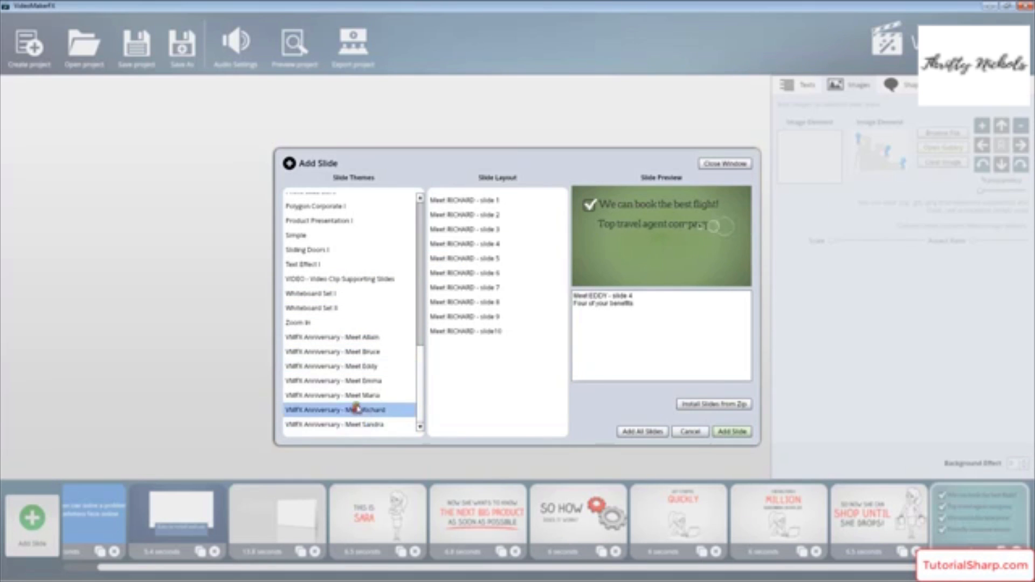
click(356, 423)
click(462, 287)
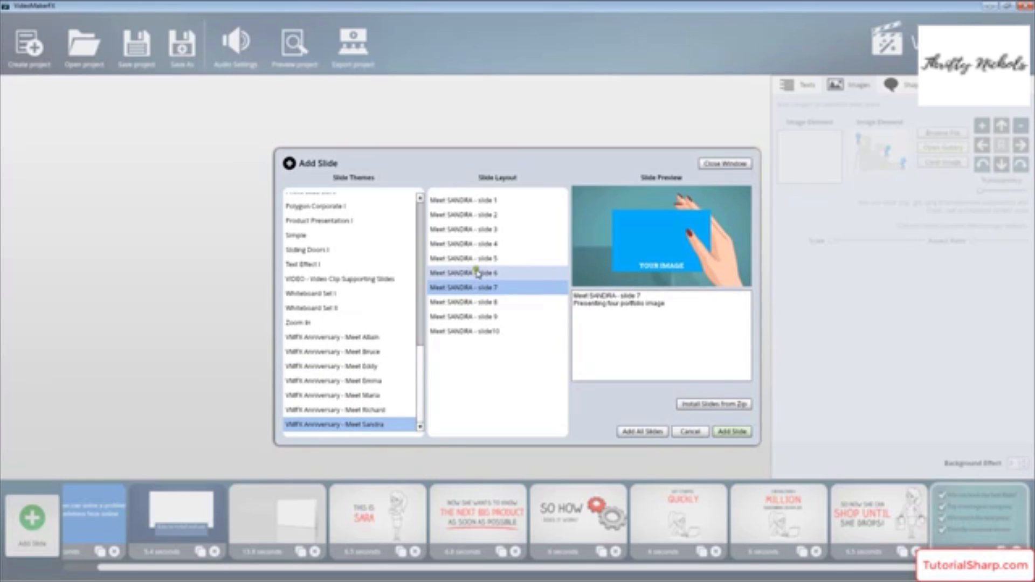
Step: Add slide 1 of the VMFX Anniversary - Meet Sandra theme to the project and delete it again
click(487, 202)
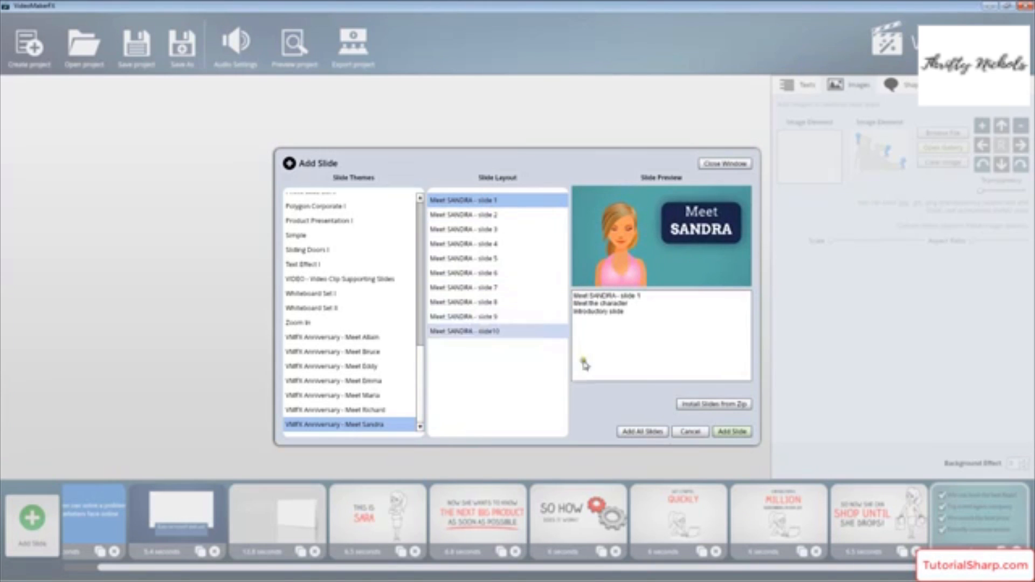
click(733, 432)
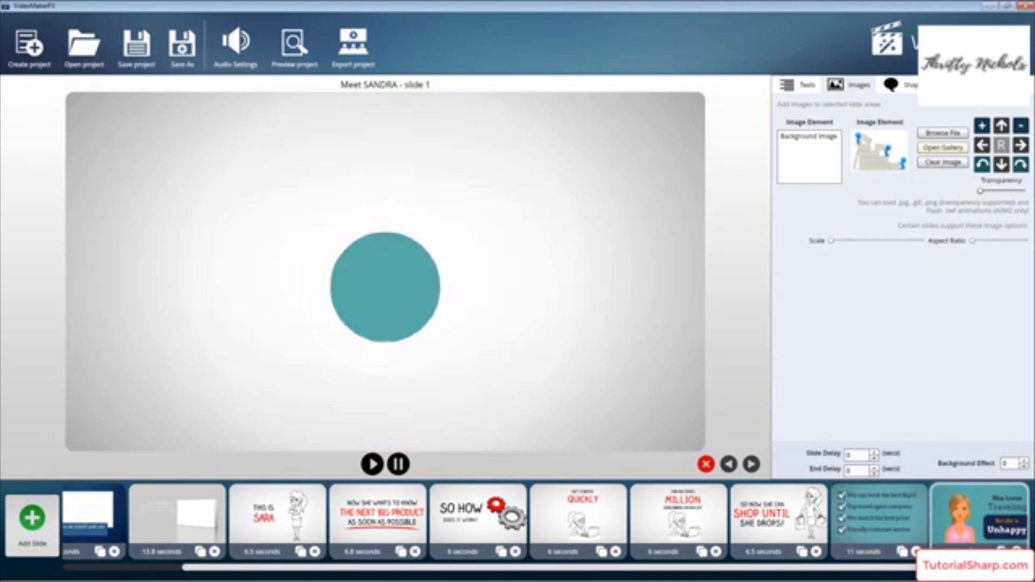
click(1016, 550)
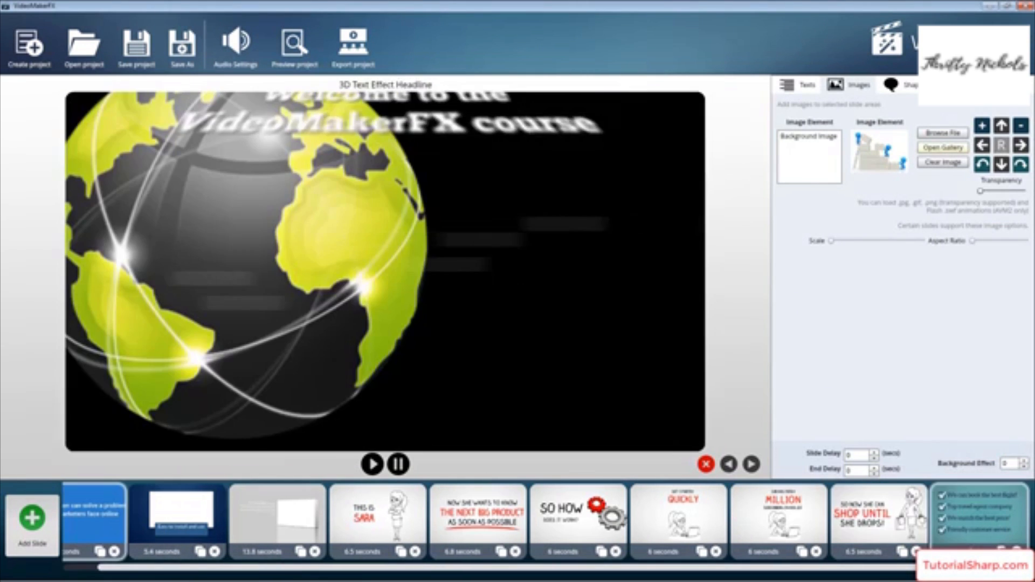
Step: Start adding another slide and preview slides 2, 10, 9, 8, 7 and 6 of the Meet Sandra theme
click(35, 518)
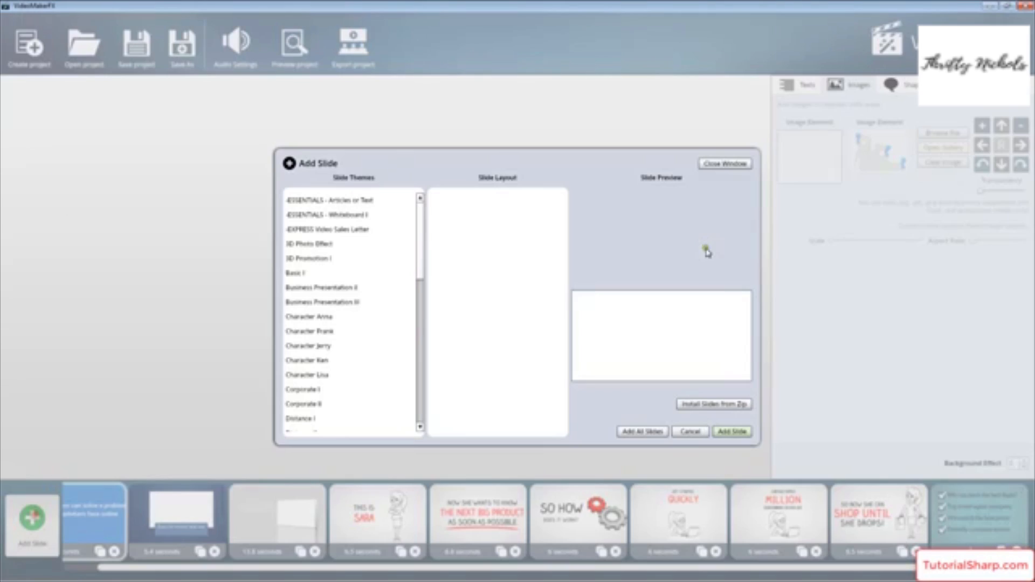
drag(423, 261, 422, 431)
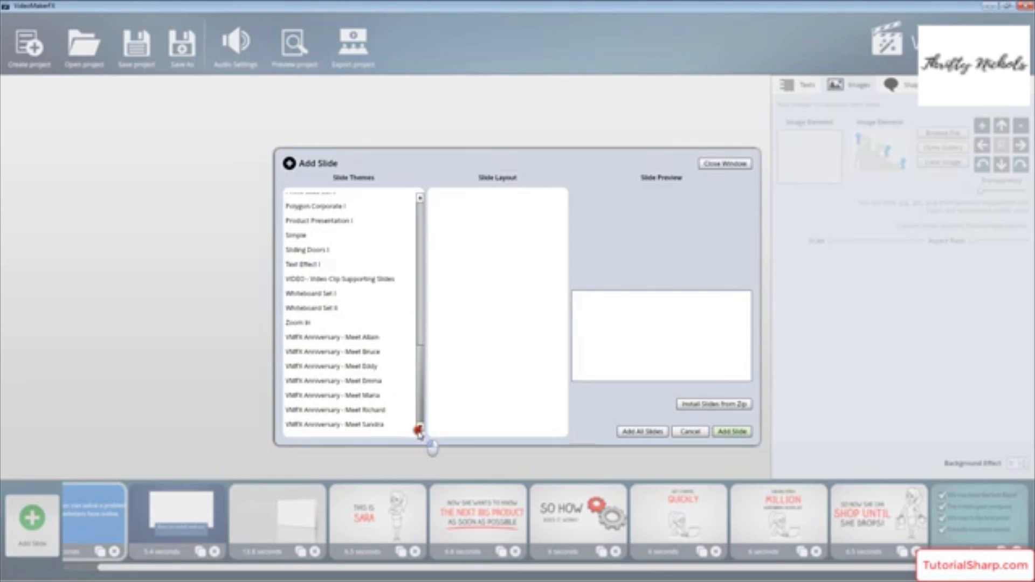
click(363, 424)
click(477, 216)
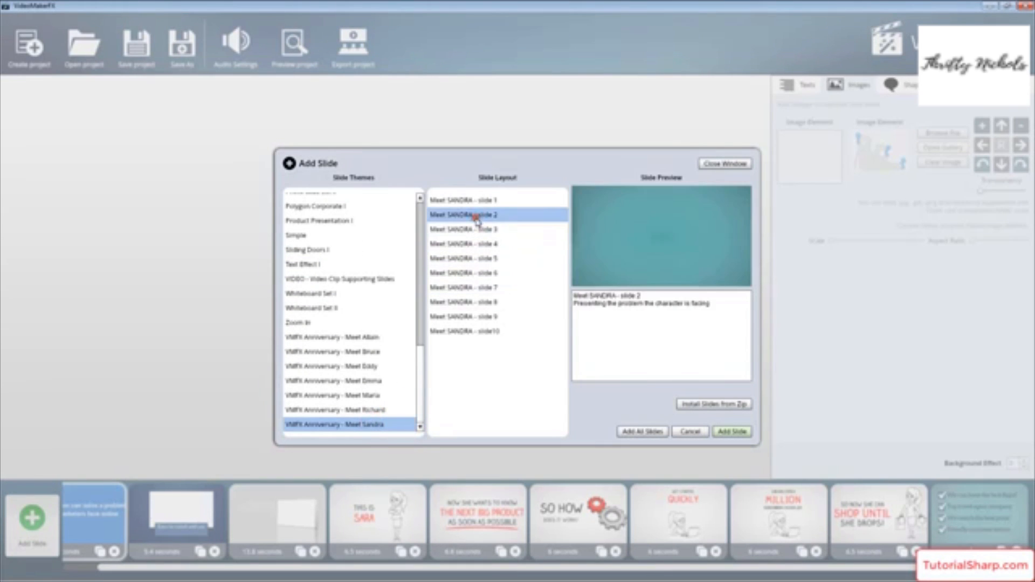
click(477, 207)
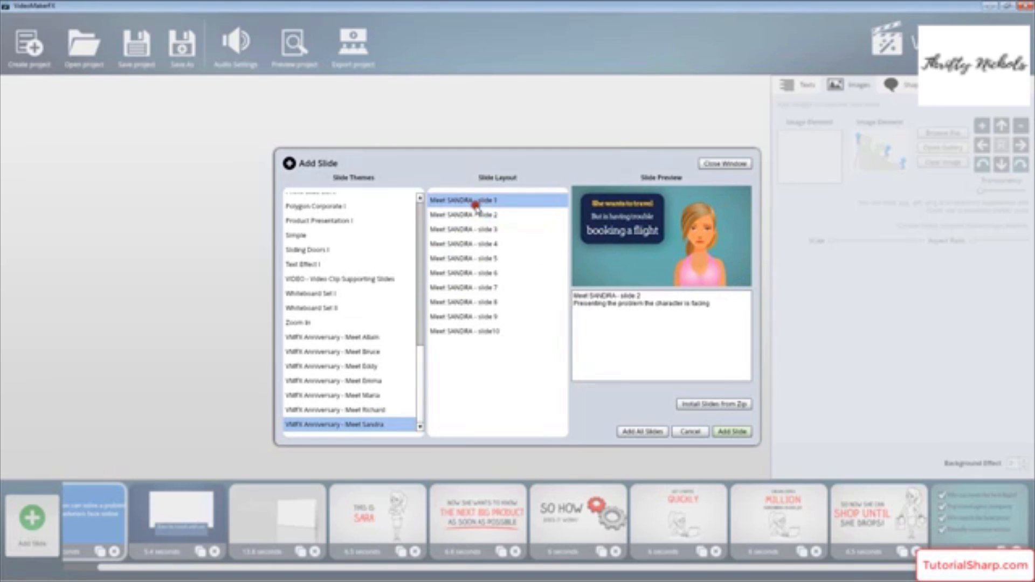
click(483, 331)
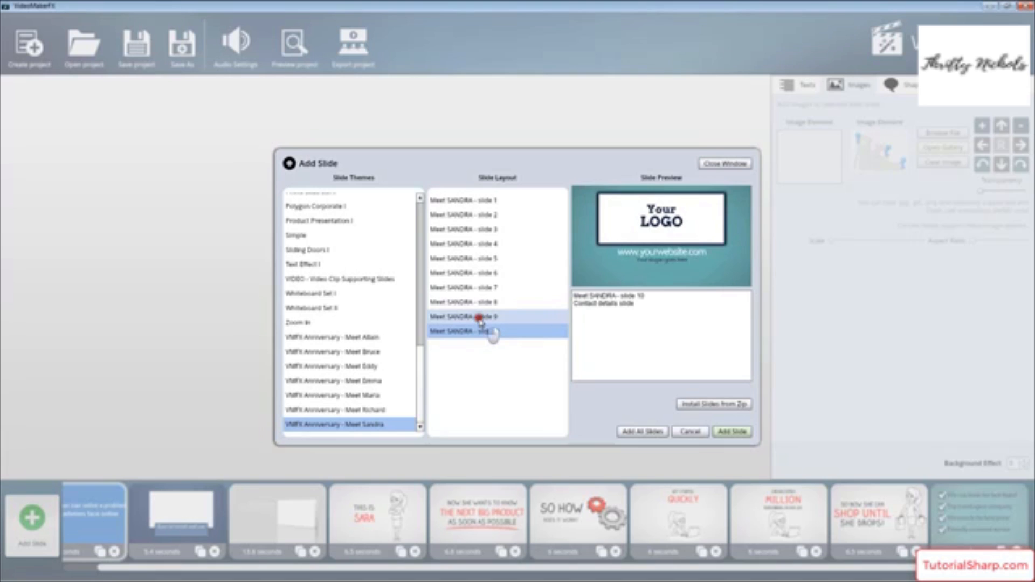
click(482, 318)
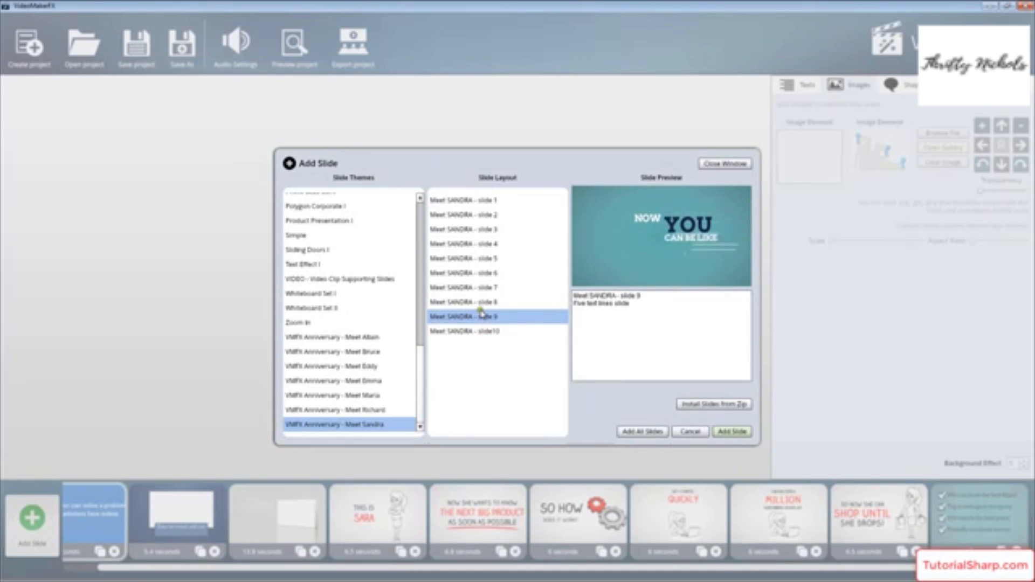
click(481, 302)
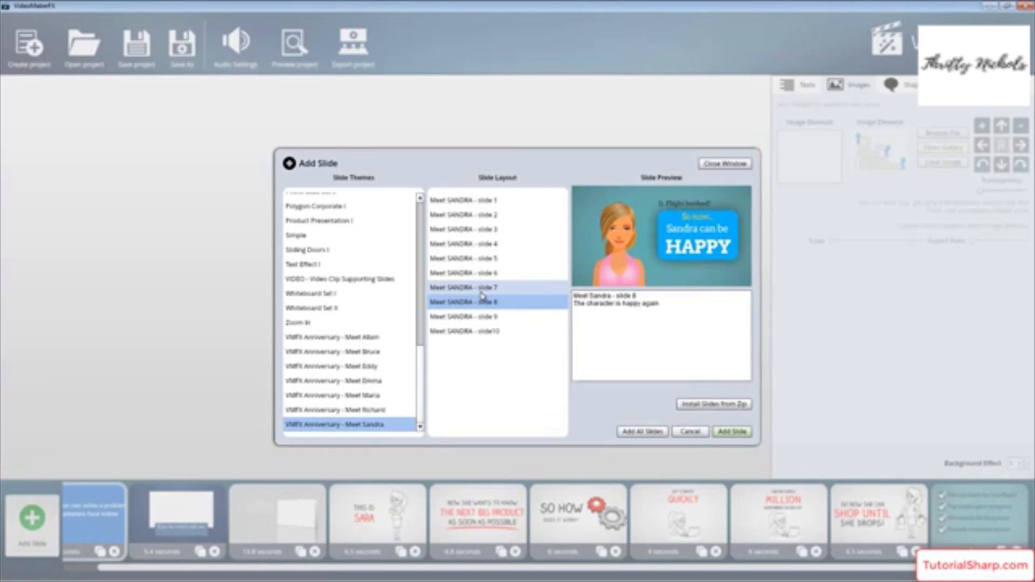
click(481, 290)
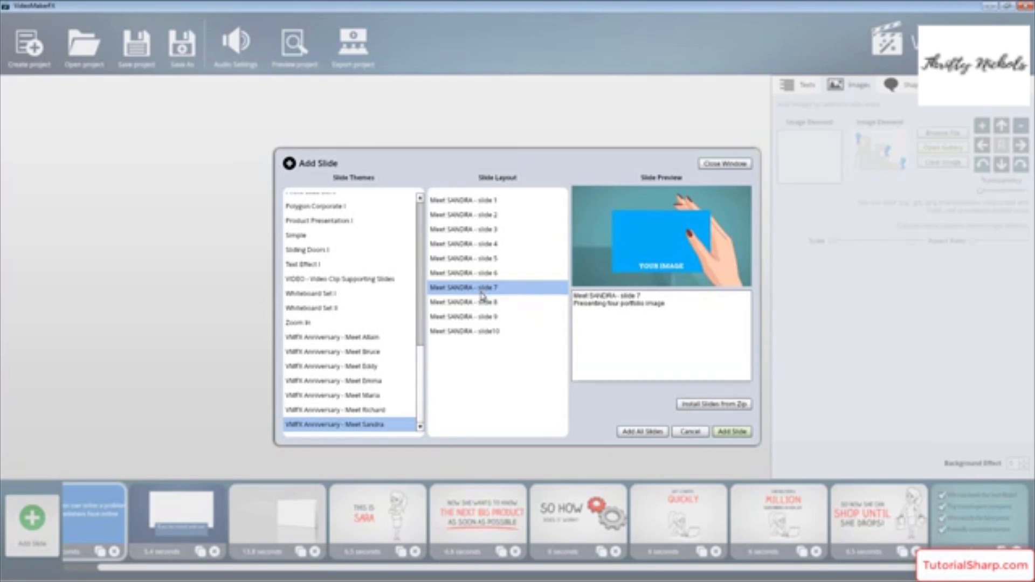
click(483, 274)
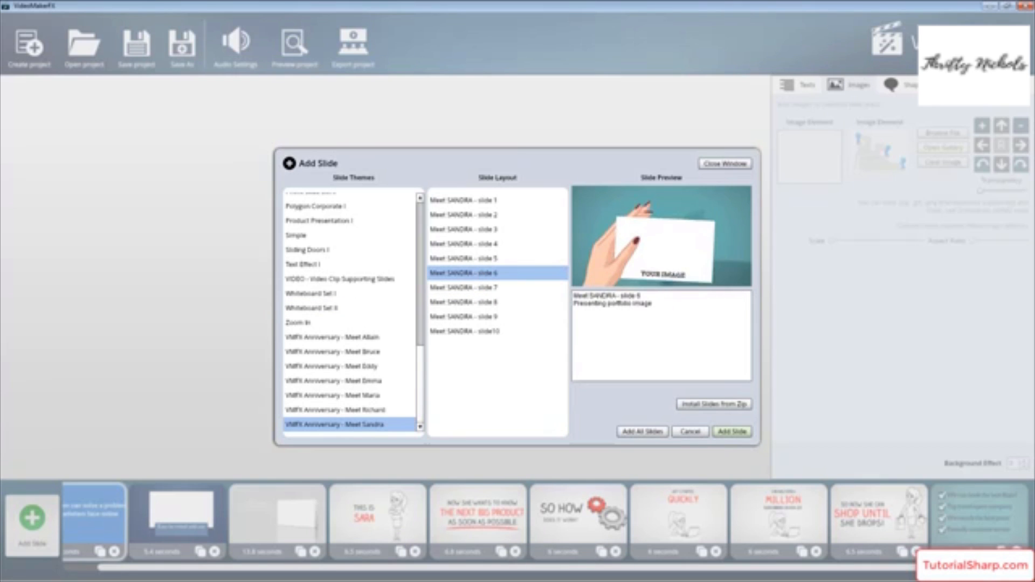
Step: Preview slides 10, 9, 8, 7 and 4 of the VMFX Anniversary - Meet Emma theme
click(354, 338)
click(359, 381)
click(470, 331)
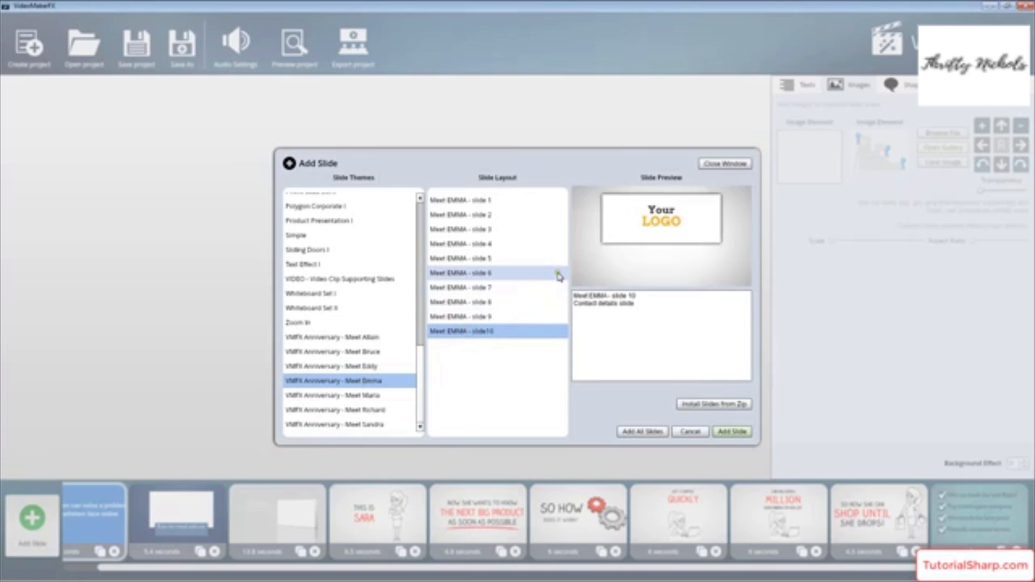
click(481, 316)
click(484, 302)
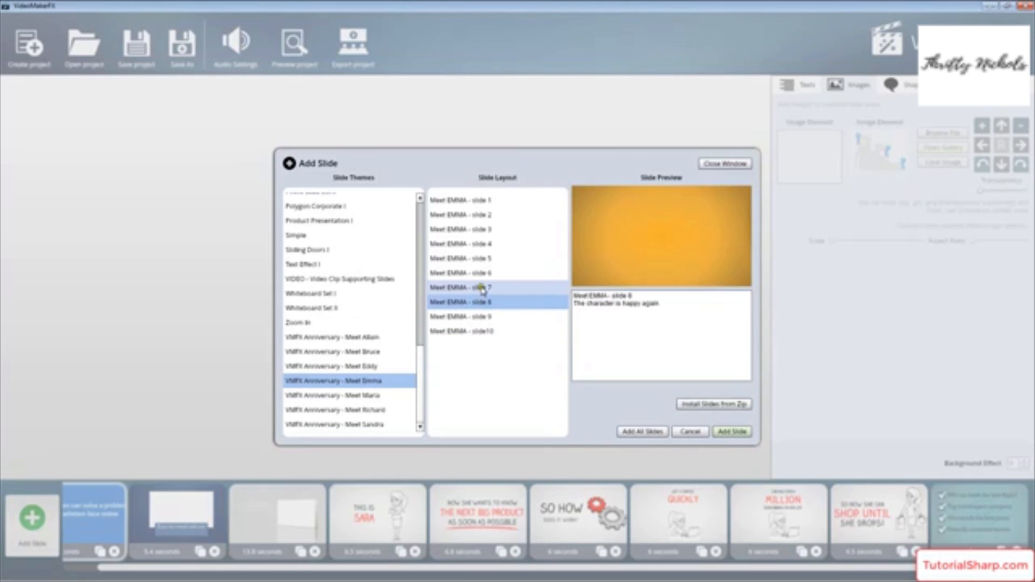
click(477, 287)
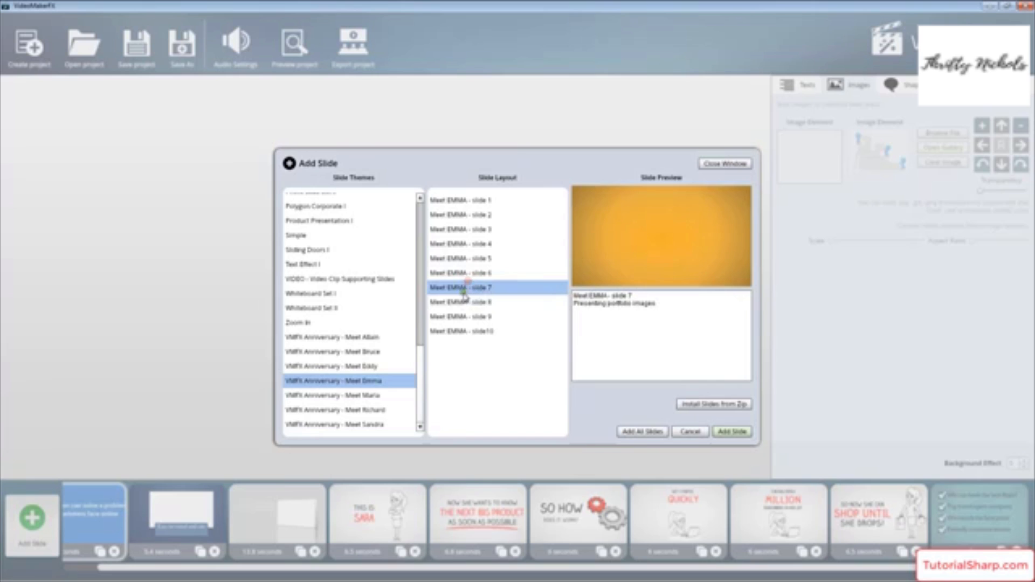
click(491, 244)
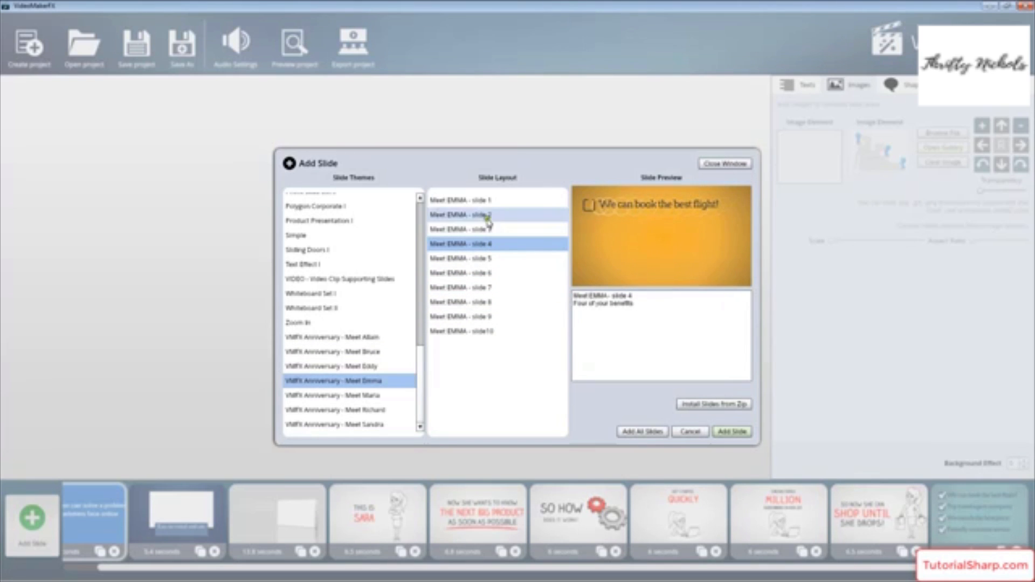
click(484, 200)
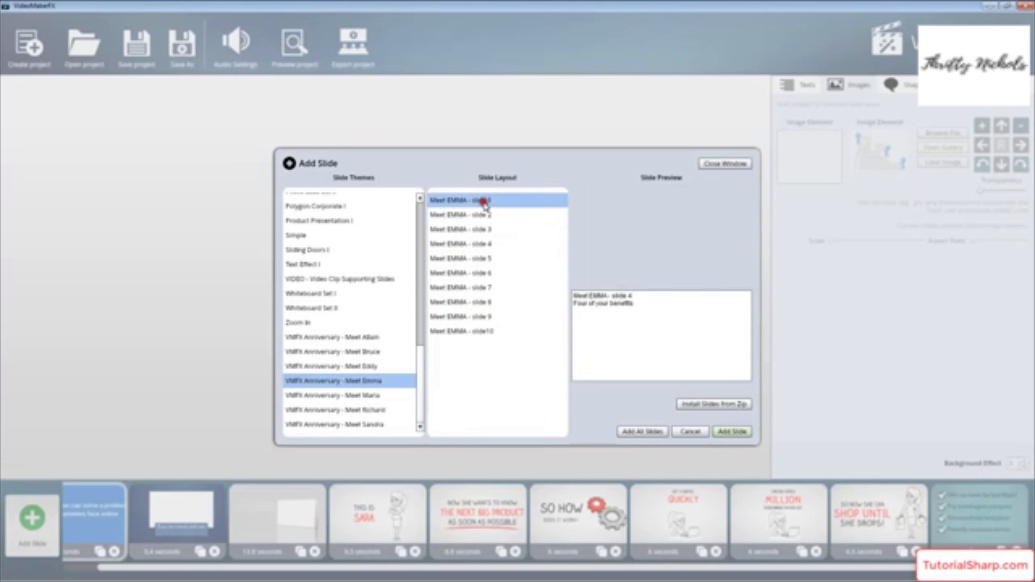
Step: Add the Text Zoom slide from the Zoom In theme to the project
click(327, 319)
click(453, 215)
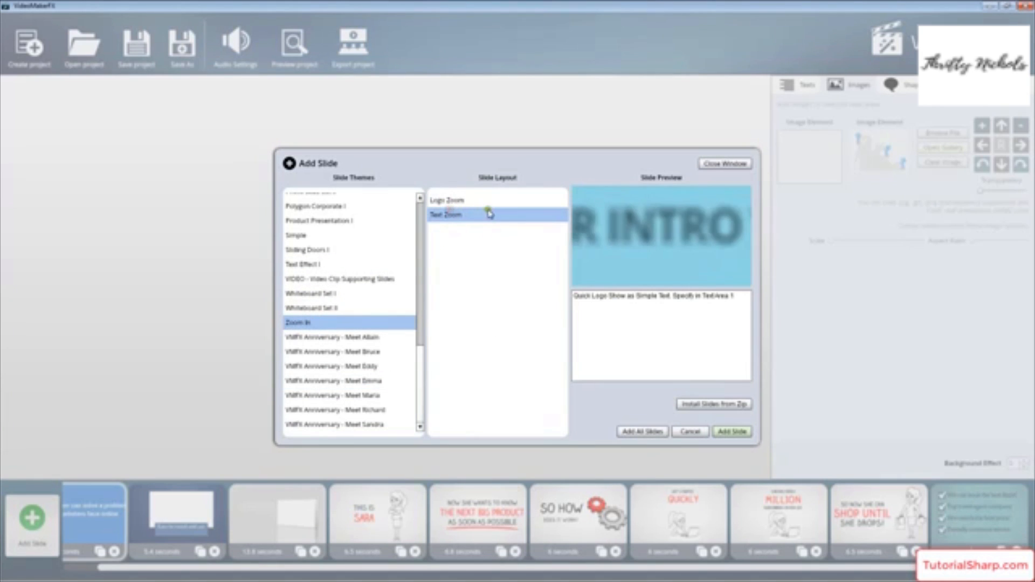
click(732, 431)
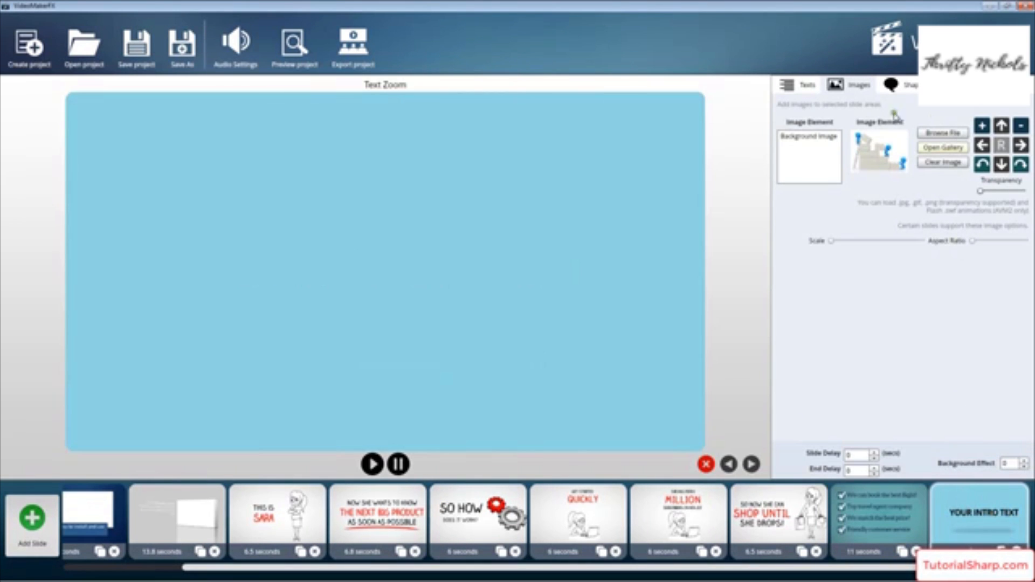
Step: Replace the Text Zoom slide's intro text with "Are you ready?" on the first line and "Let begin Learning" on the second
click(797, 87)
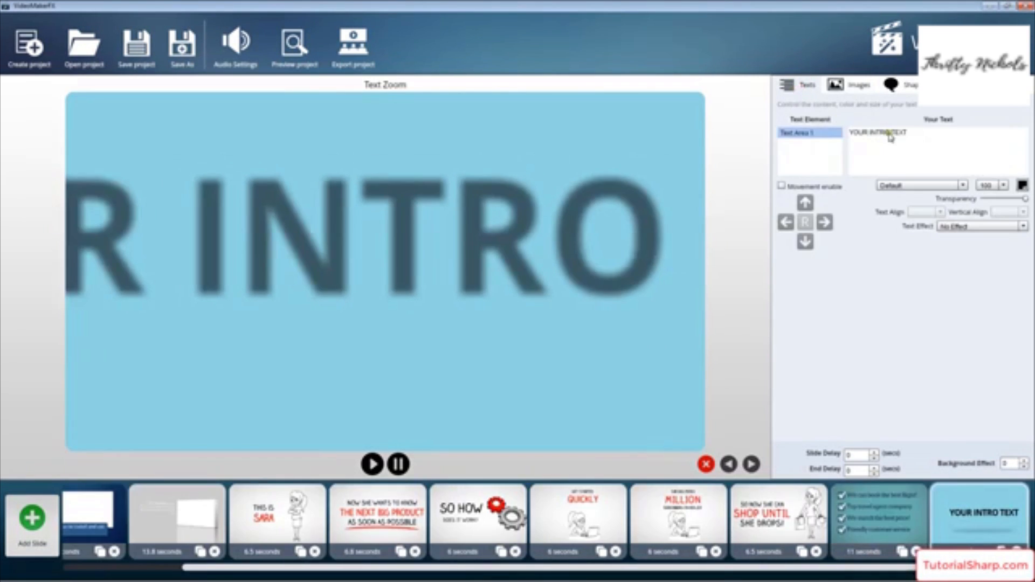
drag(924, 135, 834, 128)
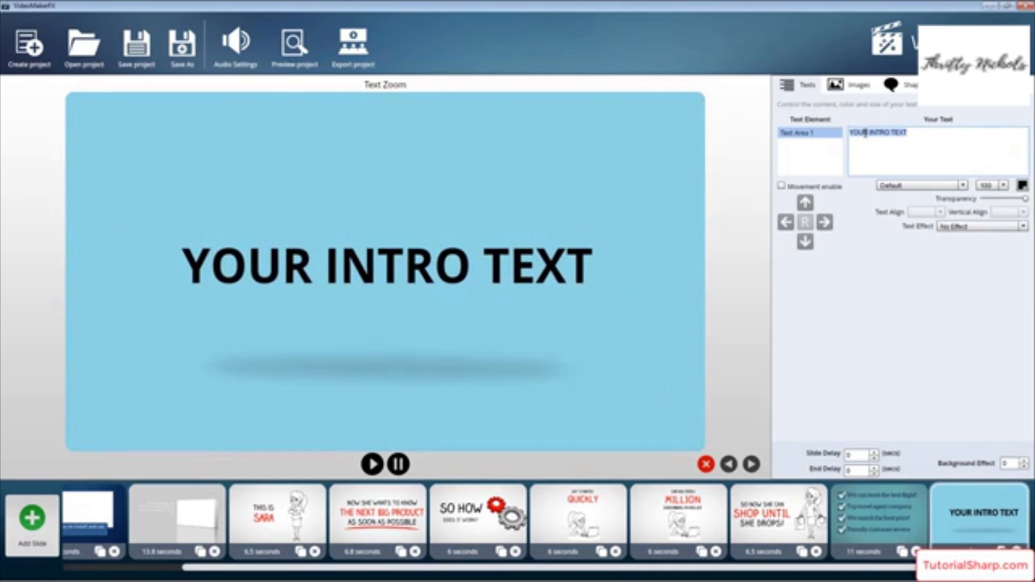
text(Let begi)
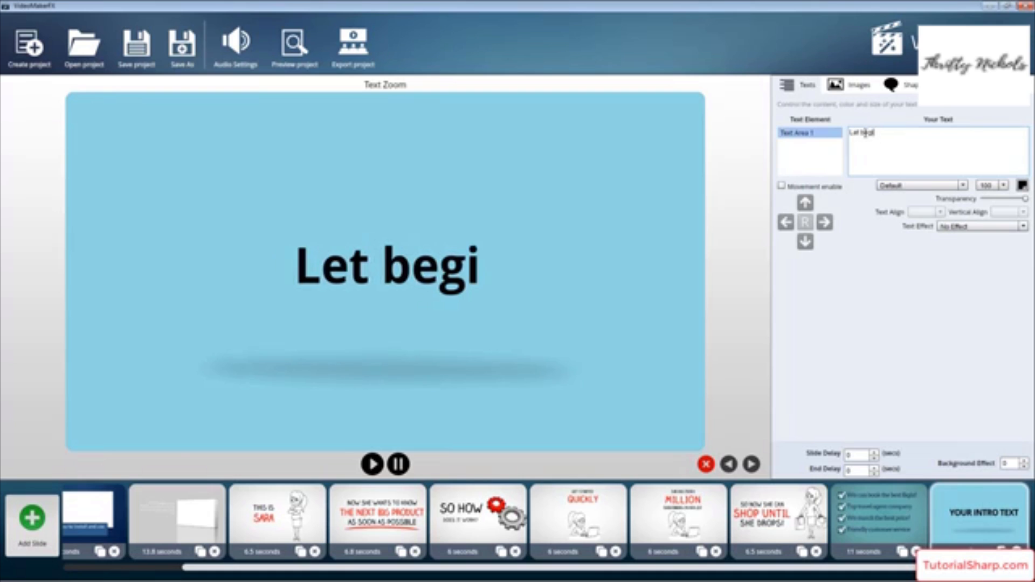
text(n Lear)
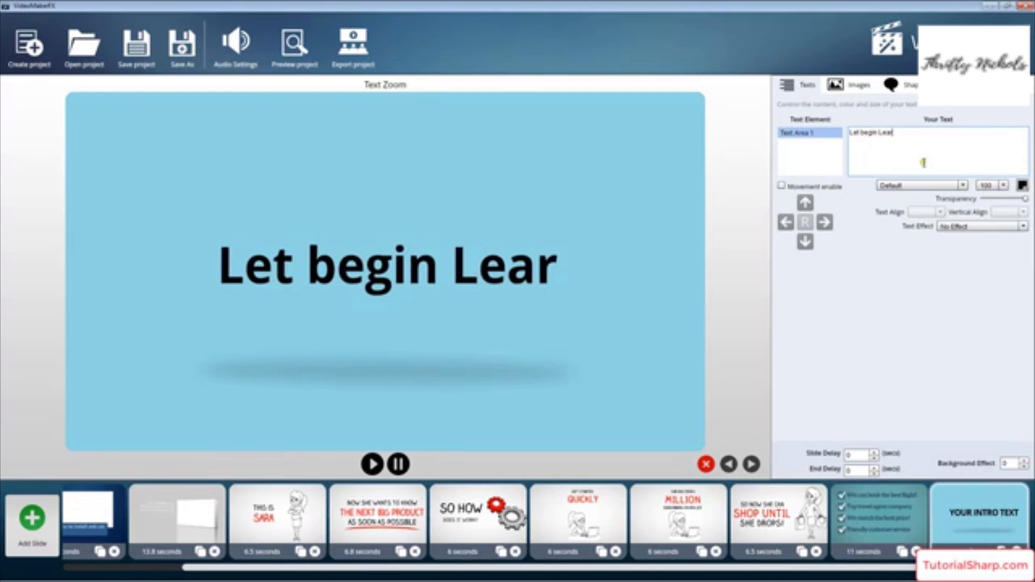
text(ning)
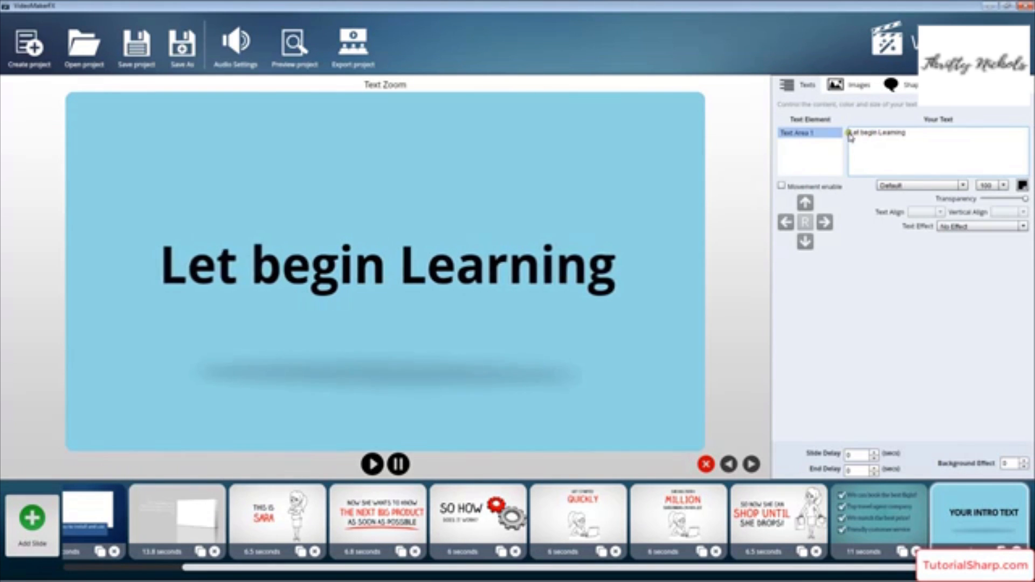
key(Return)
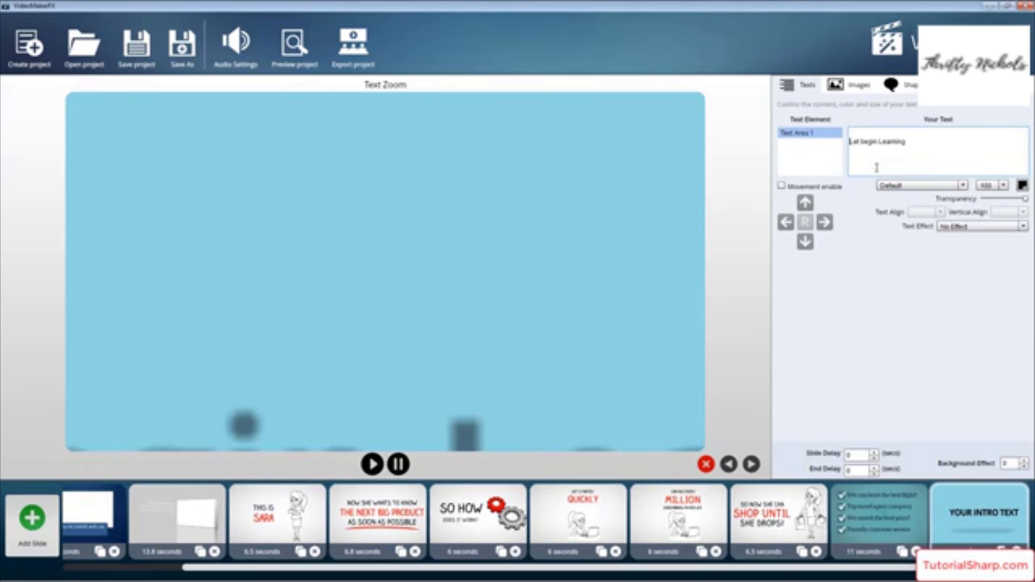
text(Ar)
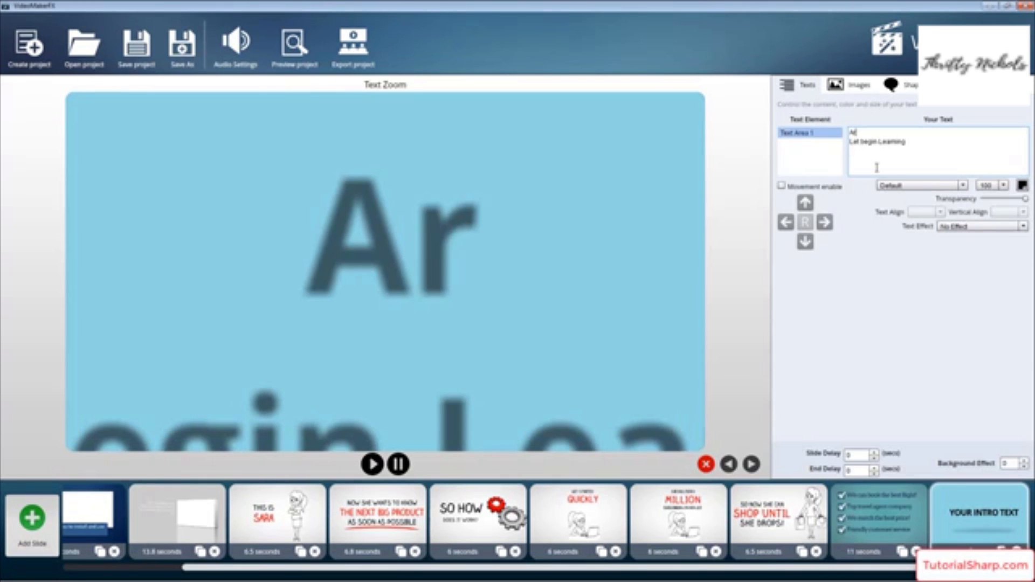
text(e you)
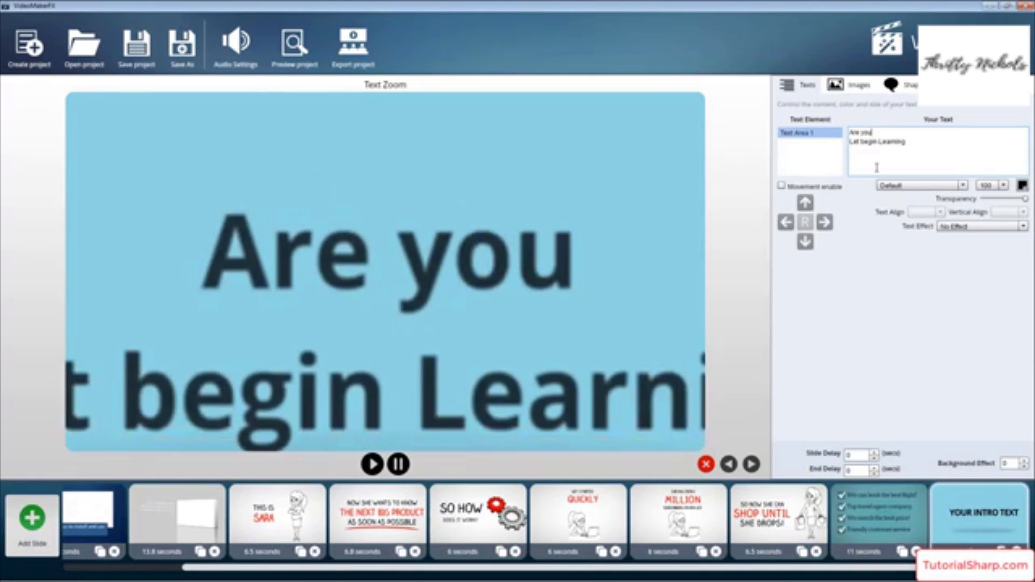
text( ready?)
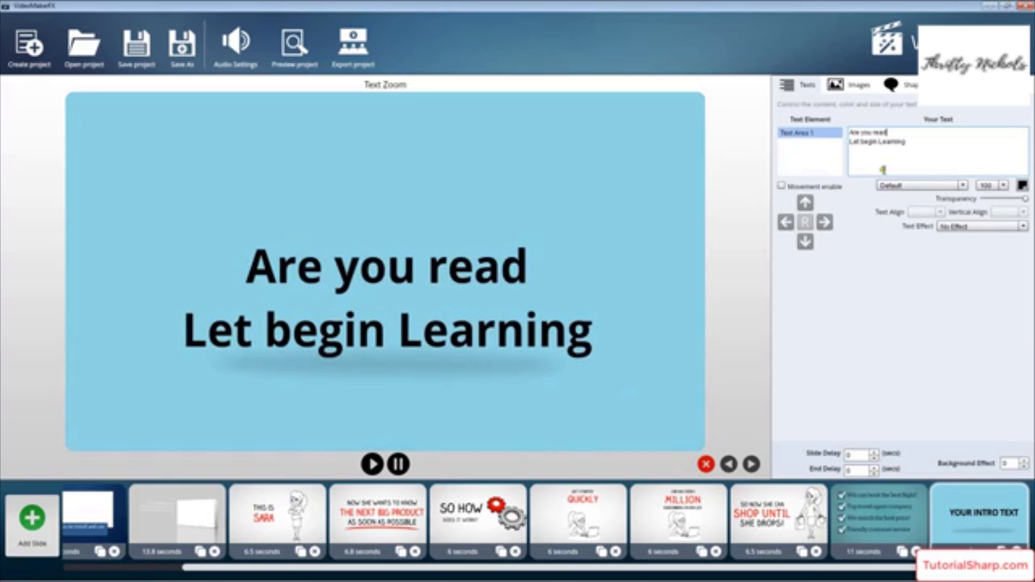
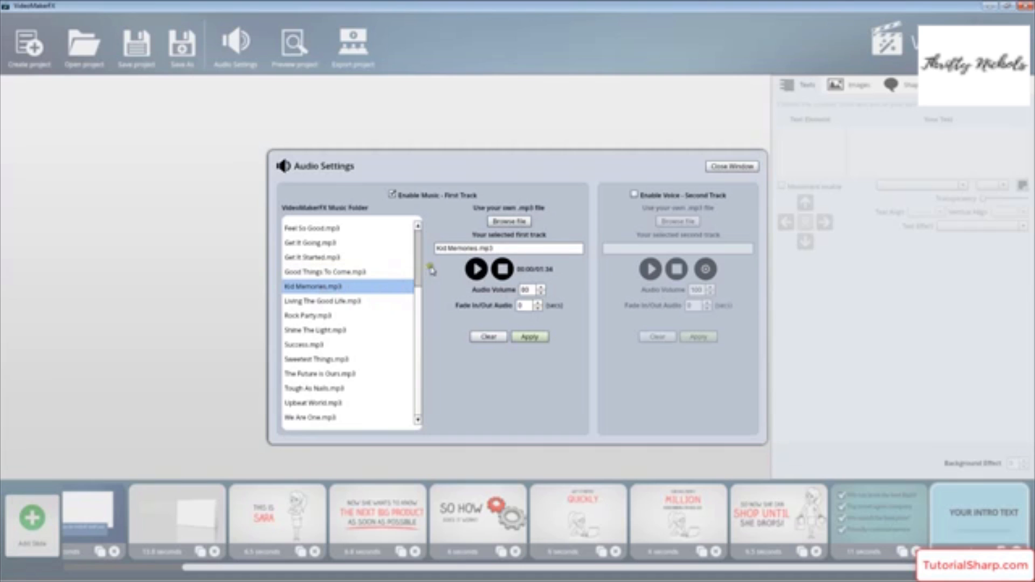
Step: Lower the first track's audio volume to 10 and choose The Future is Ours.mp3 as its music
click(541, 290)
click(540, 290)
click(326, 376)
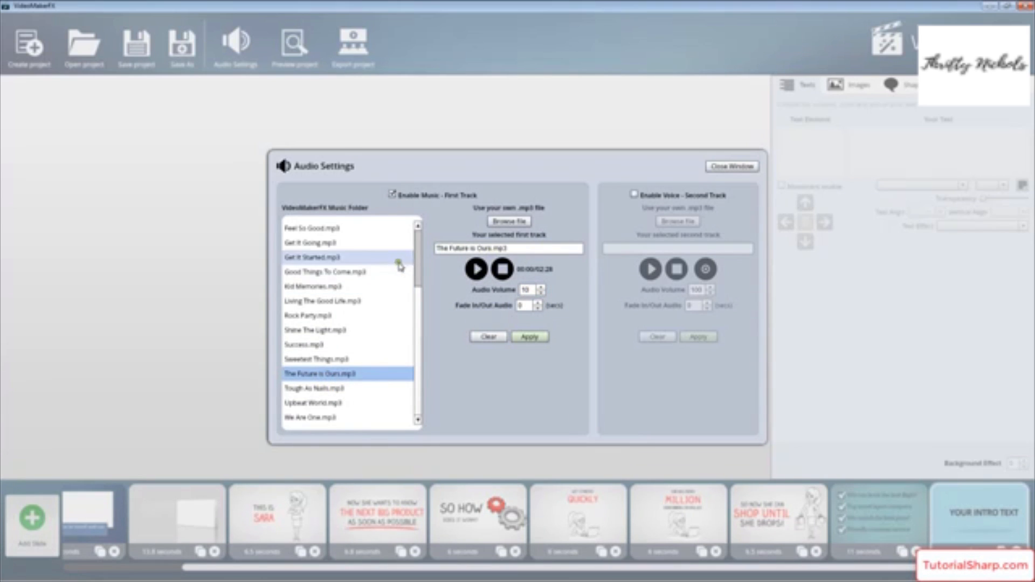
scroll(415, 323, up, 2)
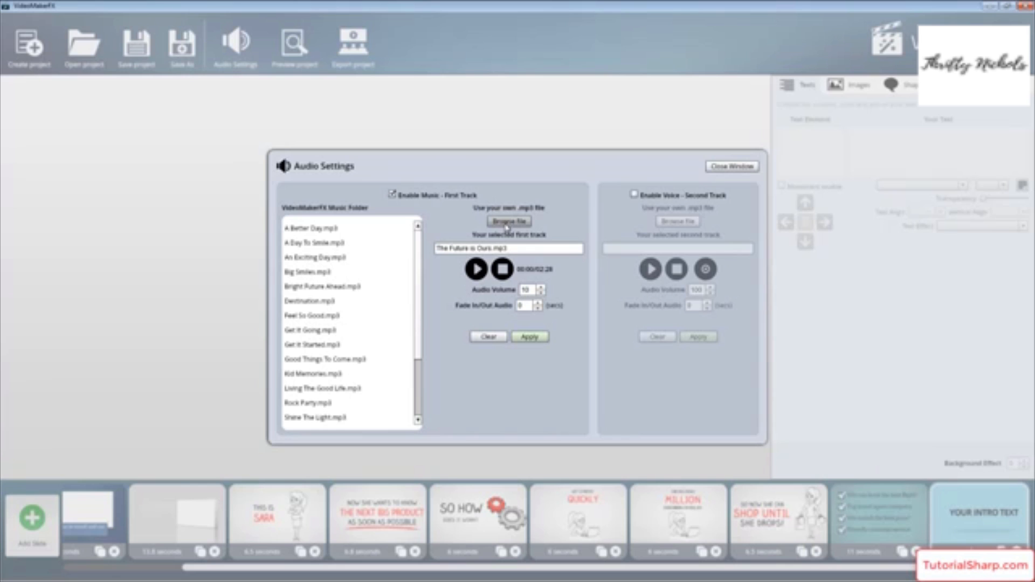
Step: Enable the second voice track and try An Exciting Day, A Day To Smile, A Better Day and We Are One as first-track music
click(633, 195)
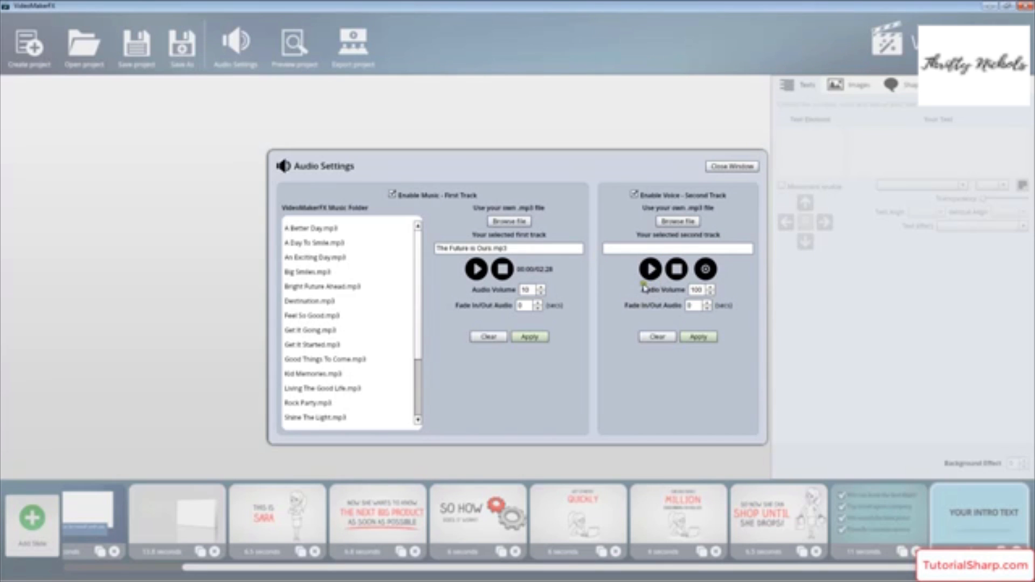
click(330, 272)
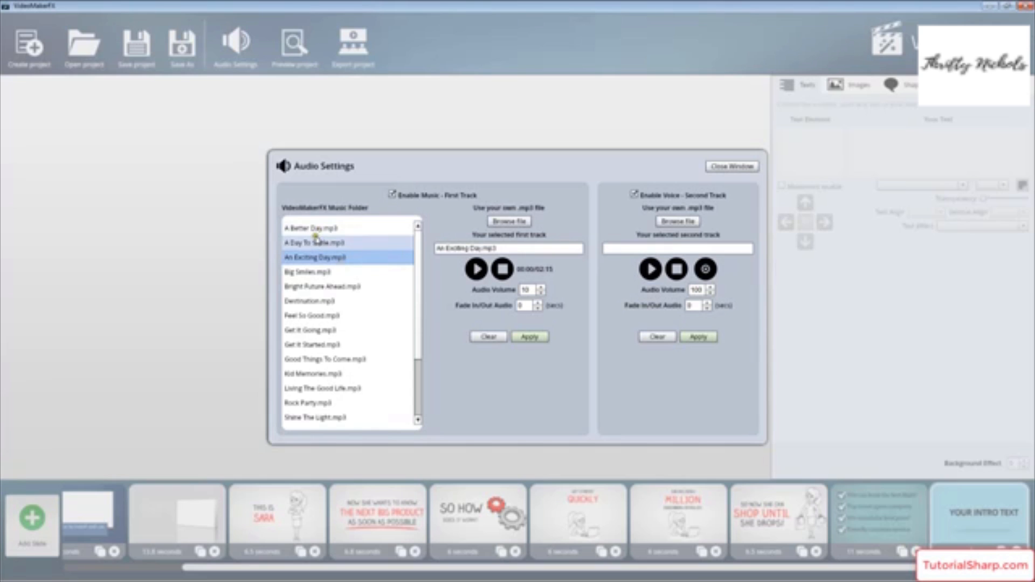
click(335, 243)
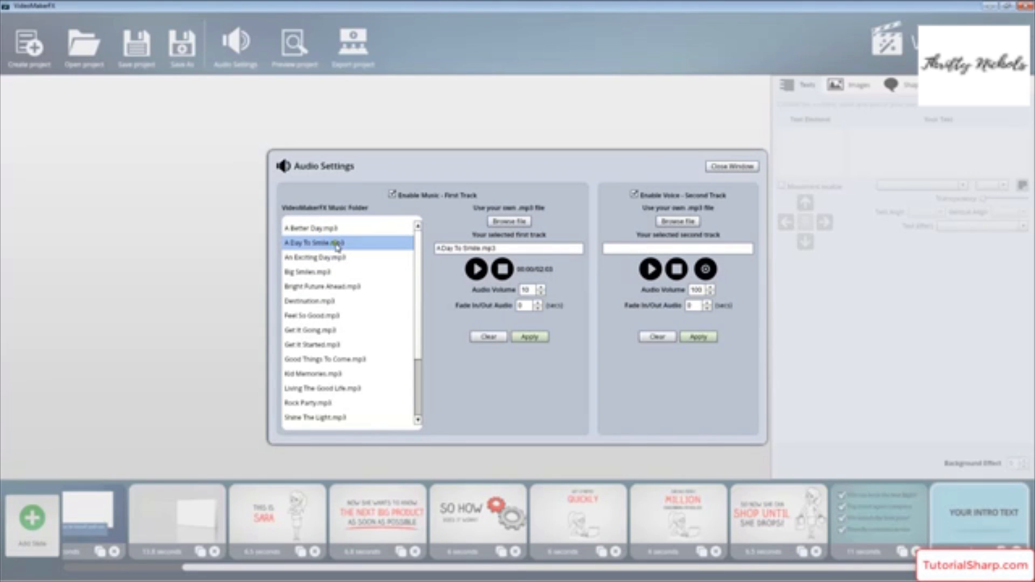
click(337, 229)
scroll(366, 352, down, 2)
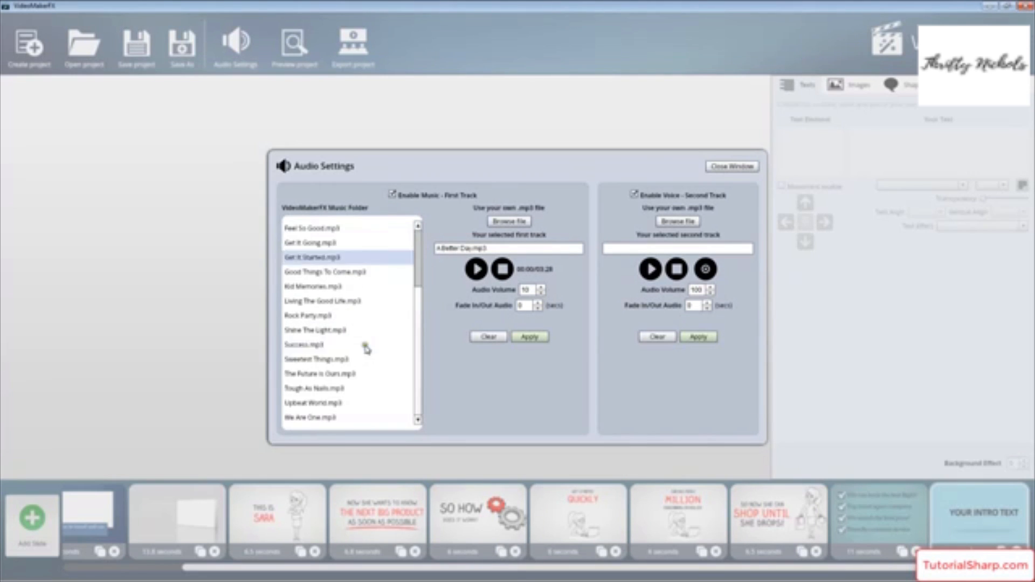
click(325, 417)
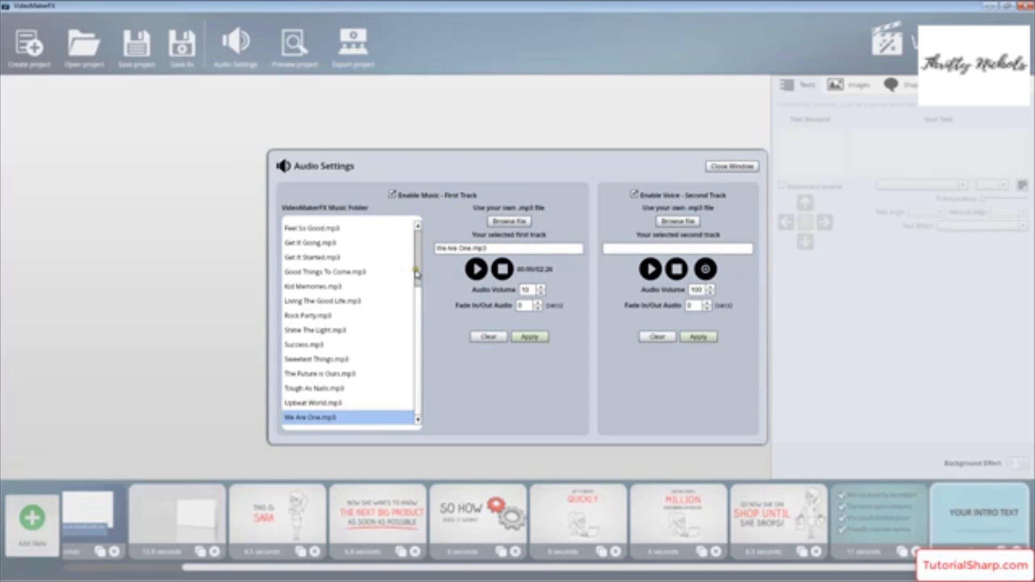
scroll(415, 273, up, 2)
mouse_move(417, 346)
mouse_down()
mouse_move(415, 416)
mouse_move(411, 222)
mouse_up()
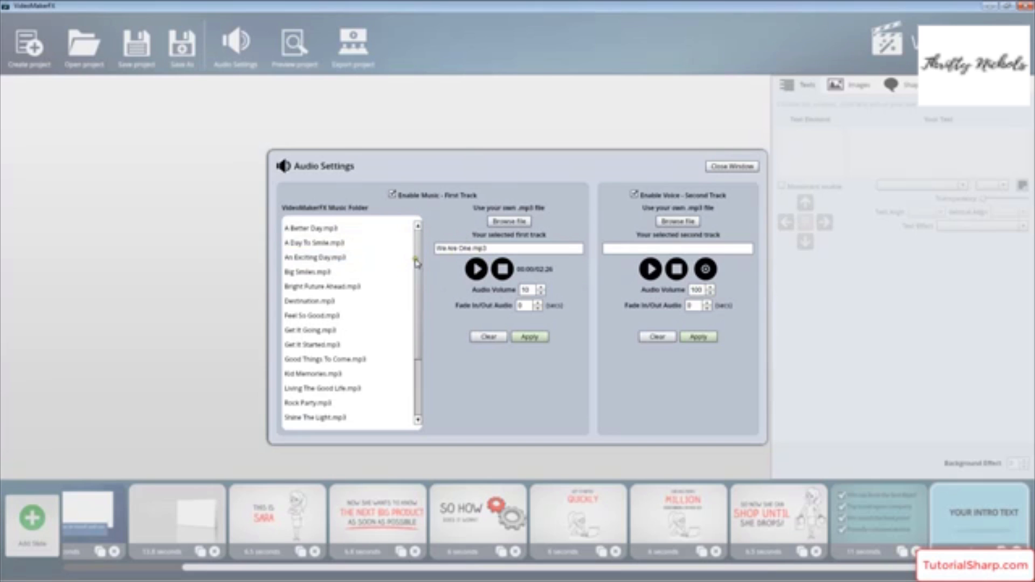
scroll(406, 345, down, 2)
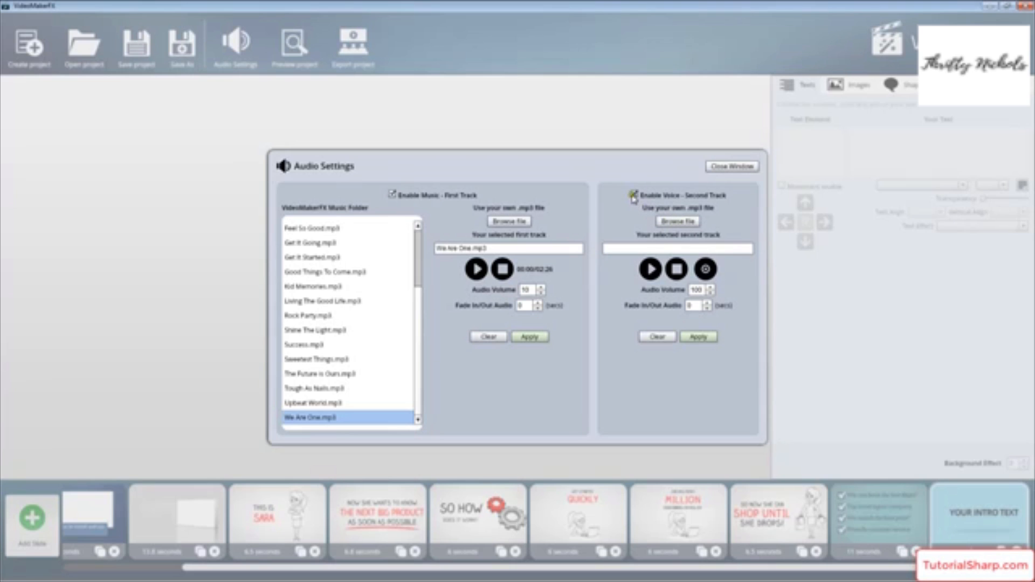
Step: Try Get It Started.mp3 and Feel So Good.mp3 as the first track's music
click(340, 285)
click(335, 259)
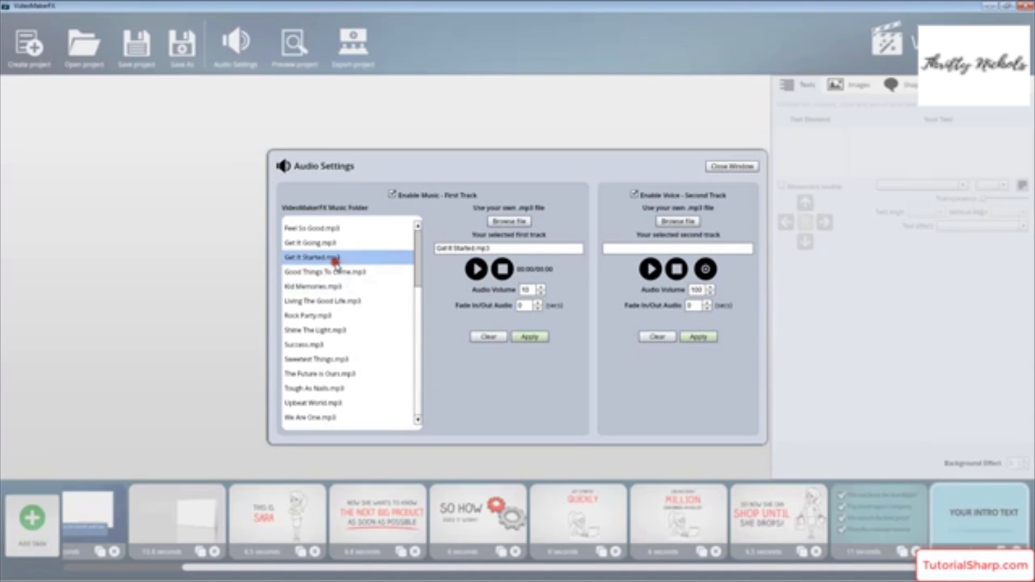
click(334, 242)
click(334, 228)
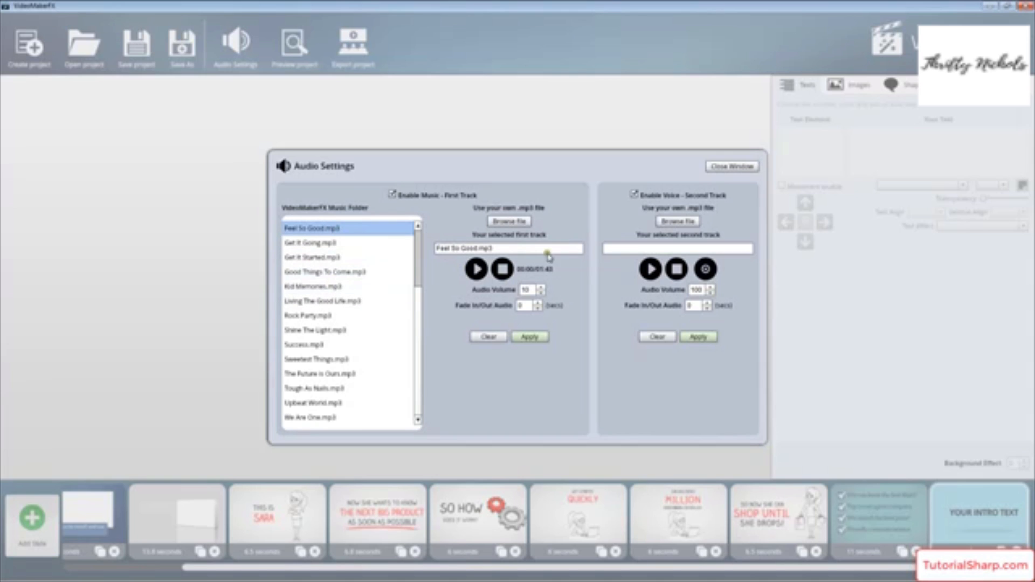
Step: Choose Rock Party.mp3 as the first track's music, disable the second voice track and close the audio settings
click(365, 317)
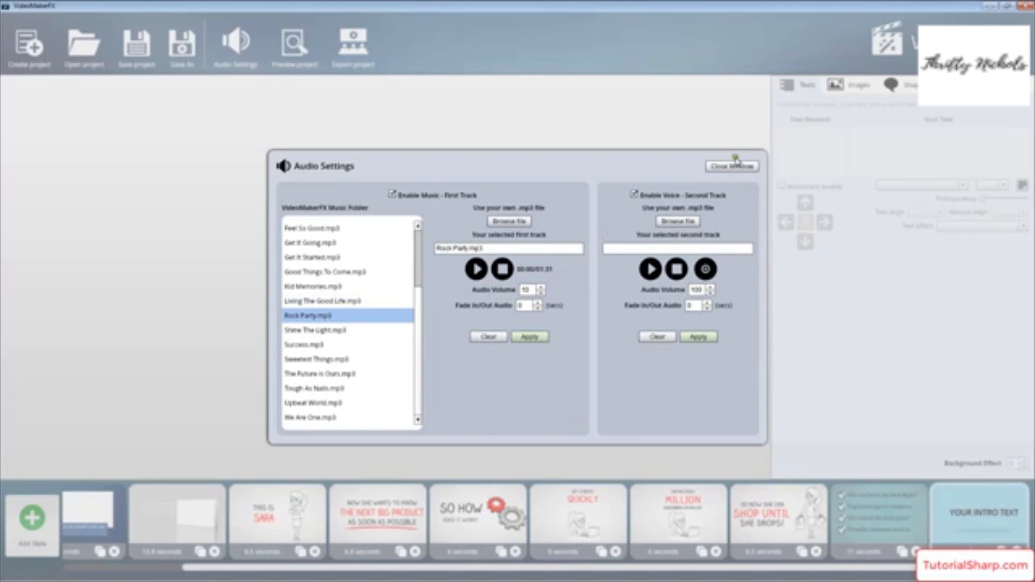
click(634, 194)
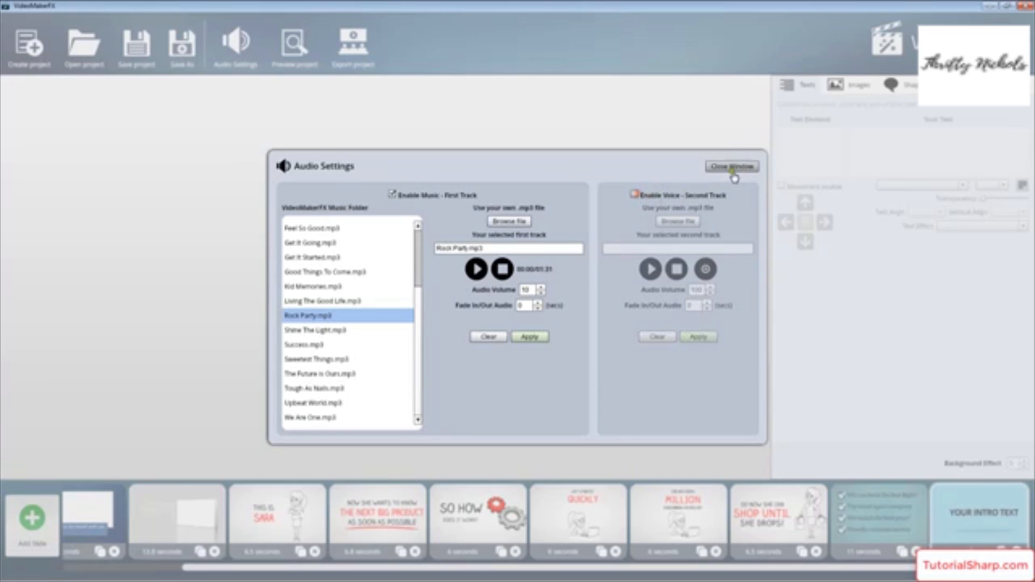
click(733, 167)
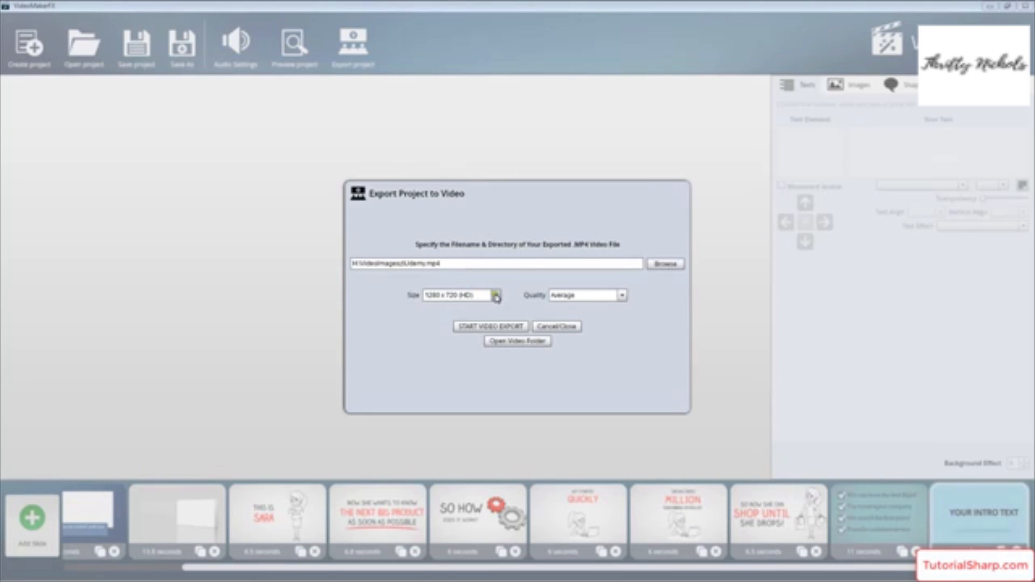
Step: Export the project to video at 1280 x 720 (HD) with the quality set to Very Good
click(495, 295)
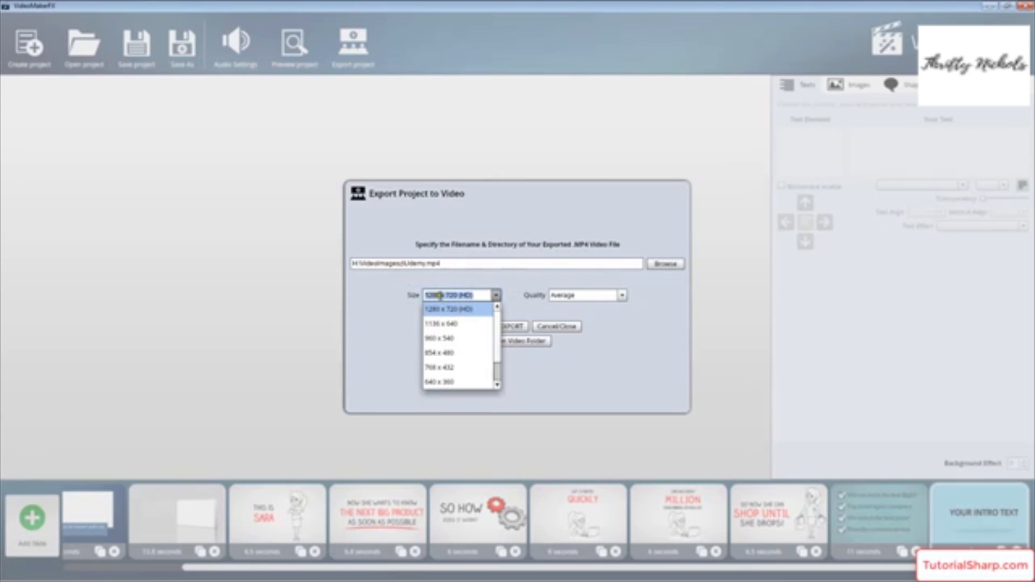
click(520, 292)
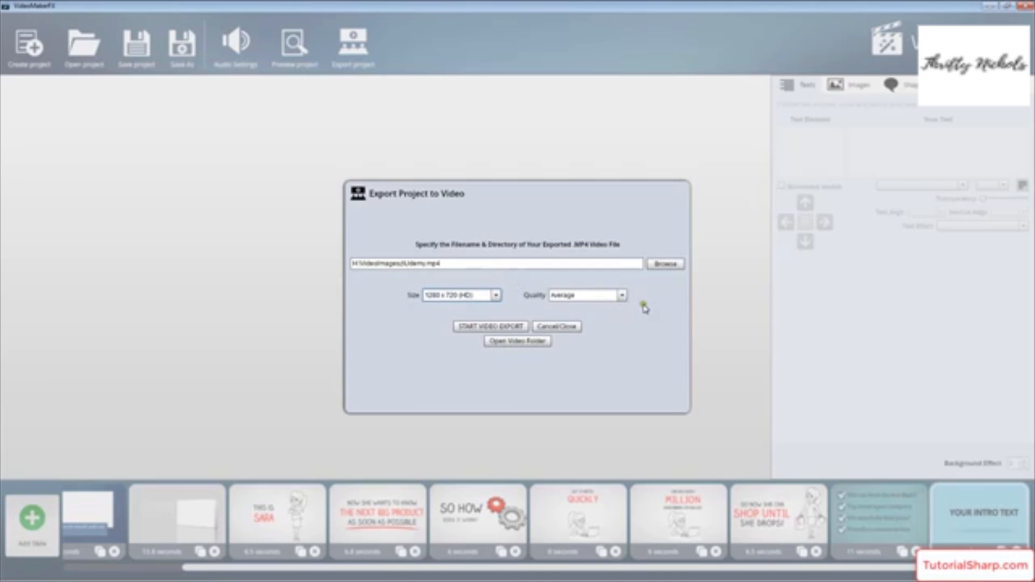
click(622, 296)
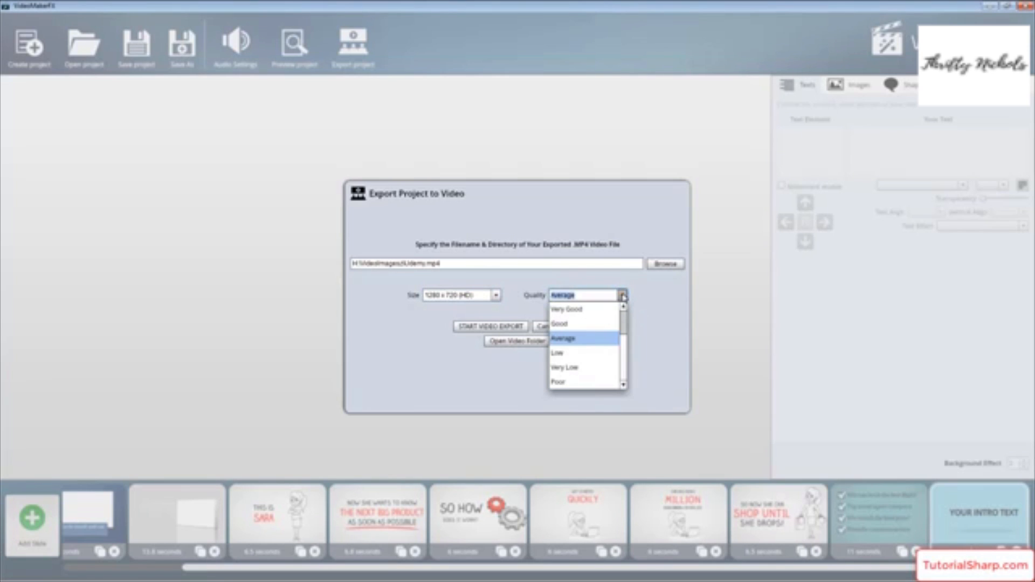
click(579, 311)
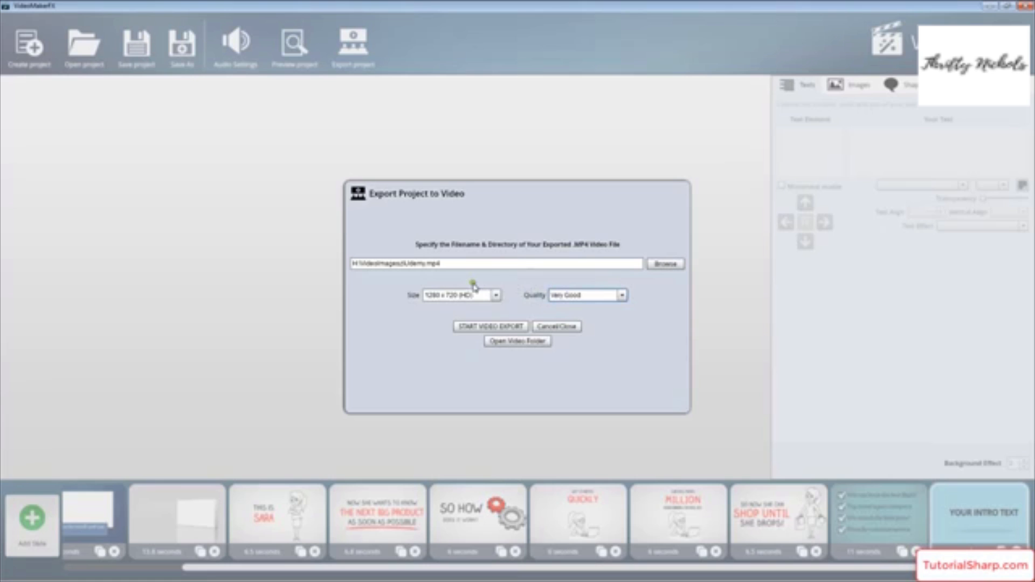
click(478, 328)
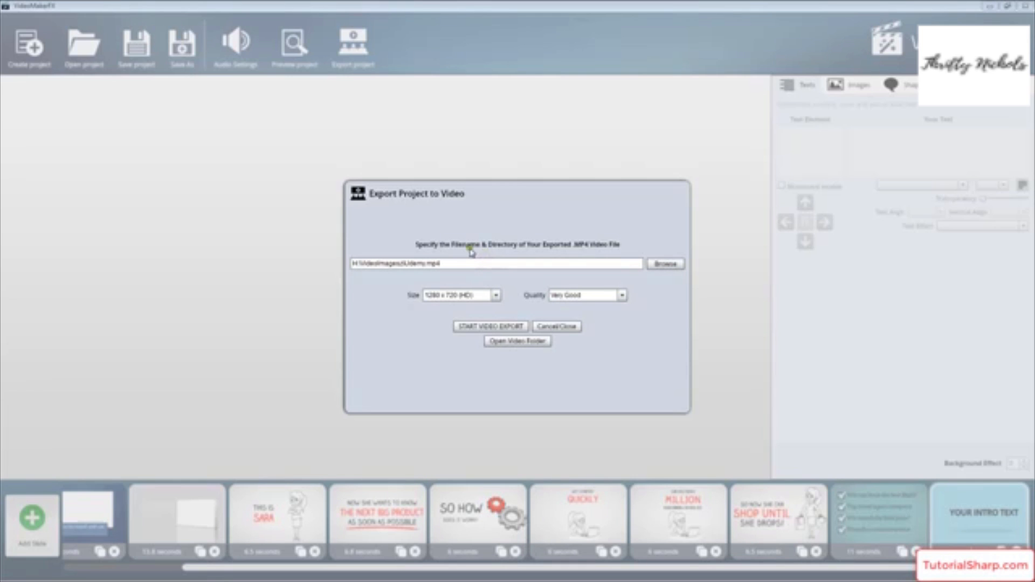
click(463, 326)
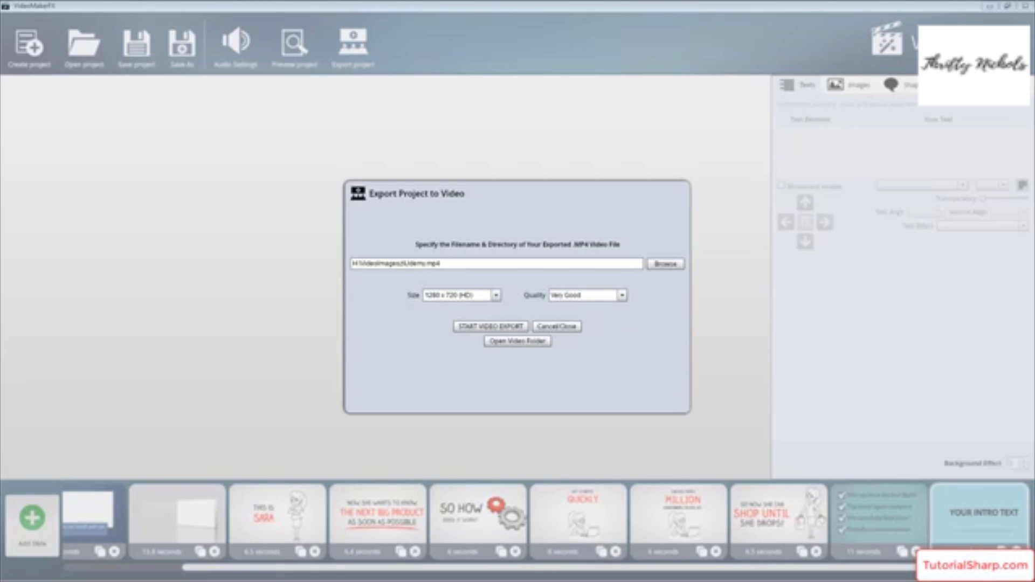